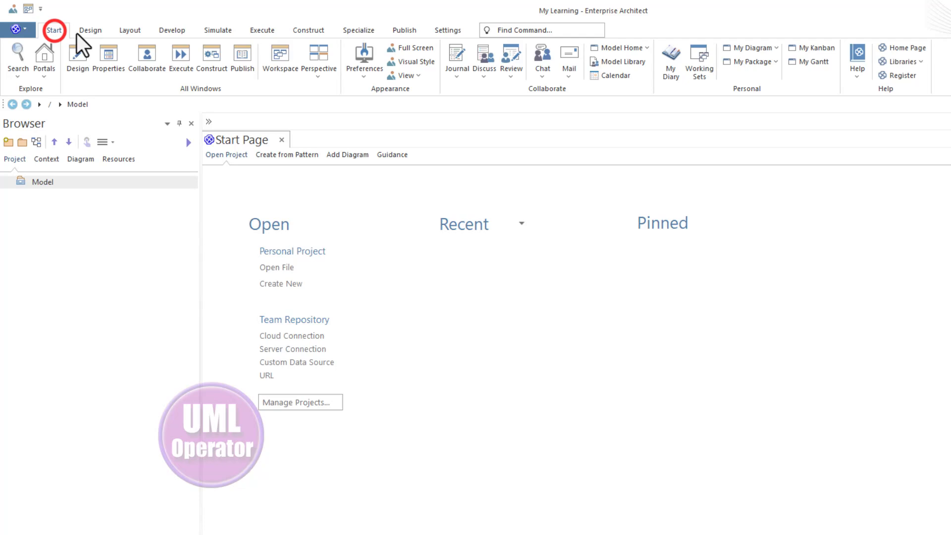
- Look through the available Start, Design, Layout, Develop and Settings command sets
{"action": "left_click", "coordinate": [92, 31]}
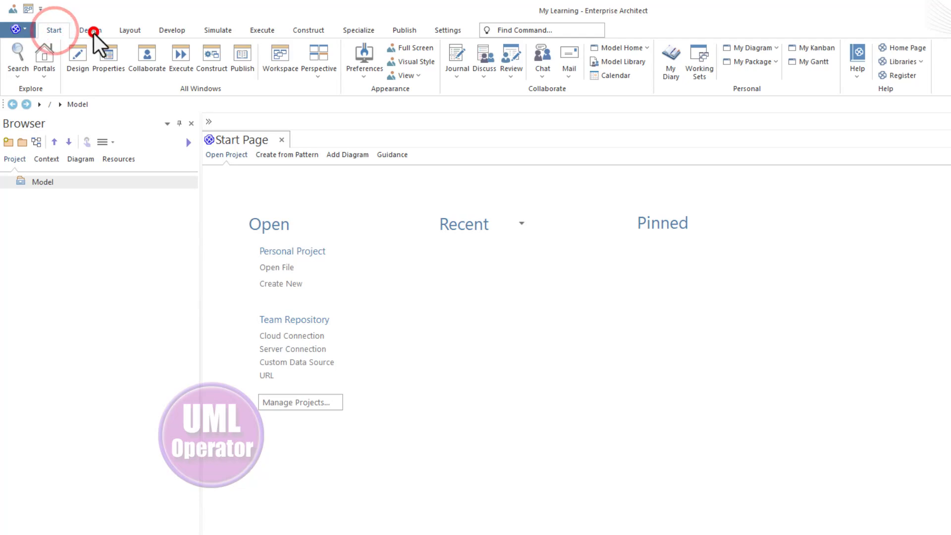
{"action": "left_click", "coordinate": [131, 30]}
{"action": "left_click", "coordinate": [161, 29]}
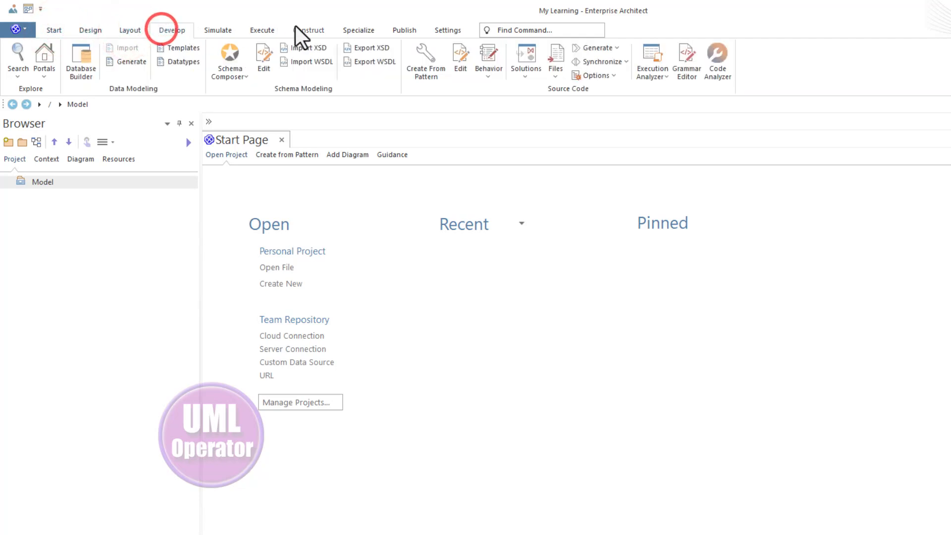
{"action": "left_click", "coordinate": [448, 30]}
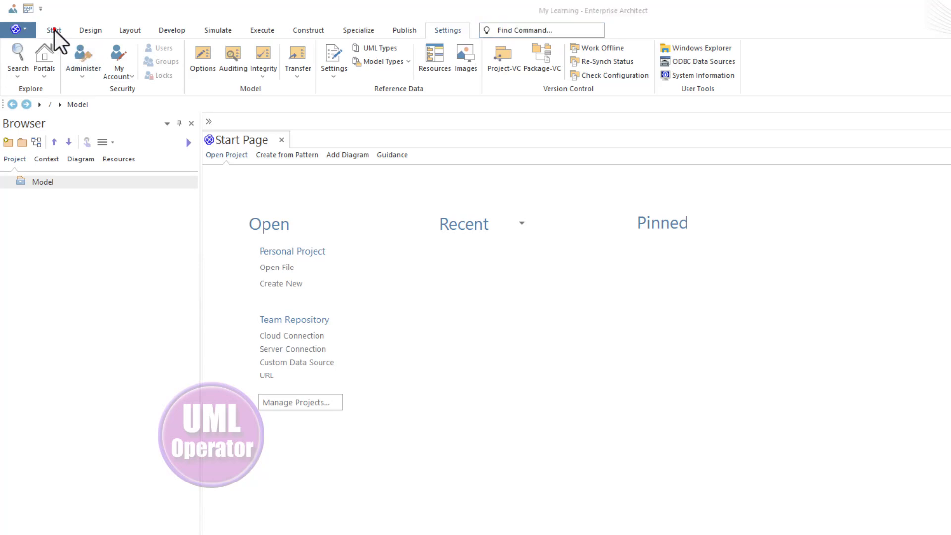
{"action": "left_click", "coordinate": [54, 30]}
{"action": "left_click", "coordinate": [79, 34]}
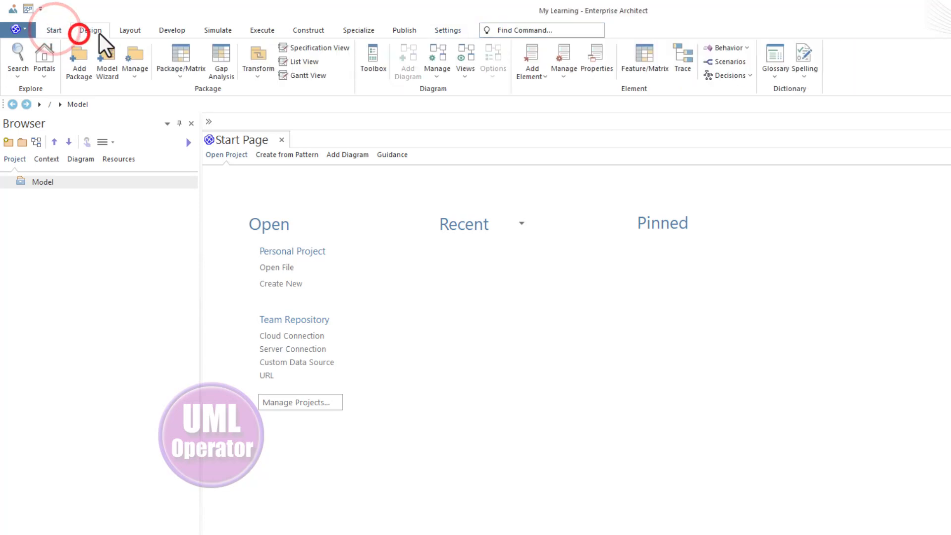
{"action": "left_click", "coordinate": [127, 31]}
{"action": "left_click", "coordinate": [176, 26]}
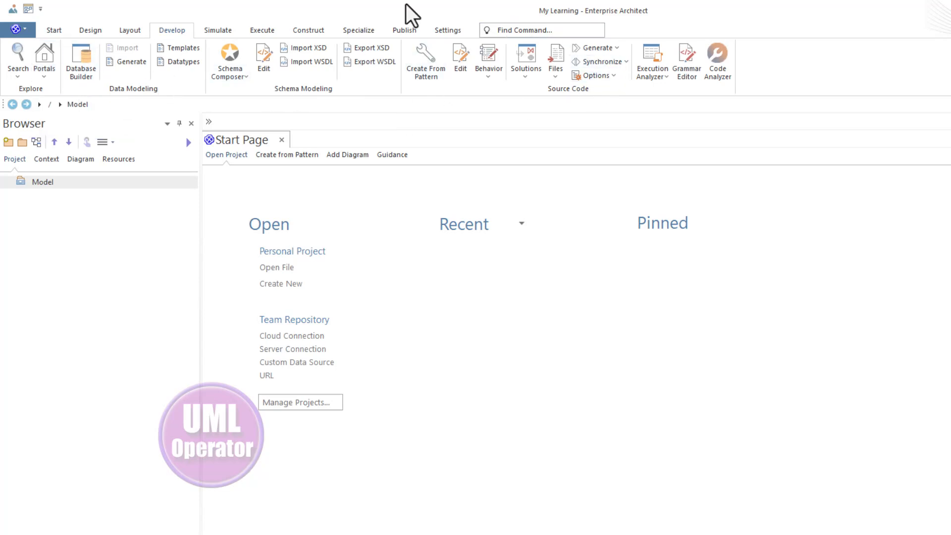
{"action": "left_click", "coordinate": [65, 30]}
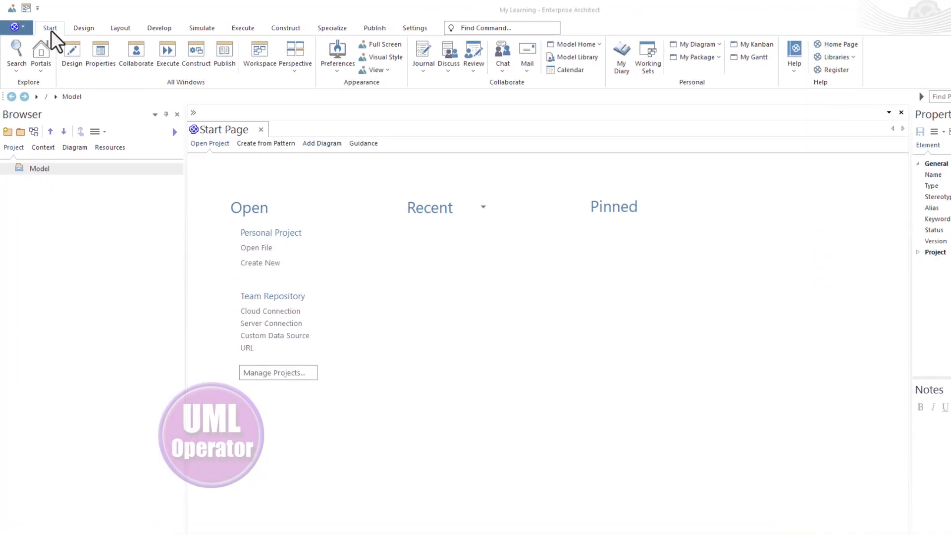
{"action": "left_click", "coordinate": [51, 31]}
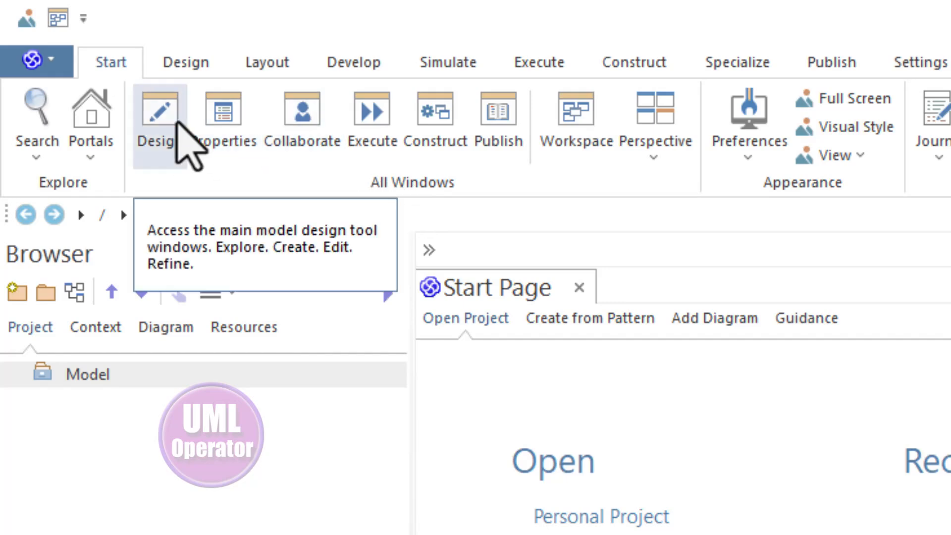
- Review the windows offered for Design, Properties, Collaborate and Execute
{"action": "left_click", "coordinate": [150, 111]}
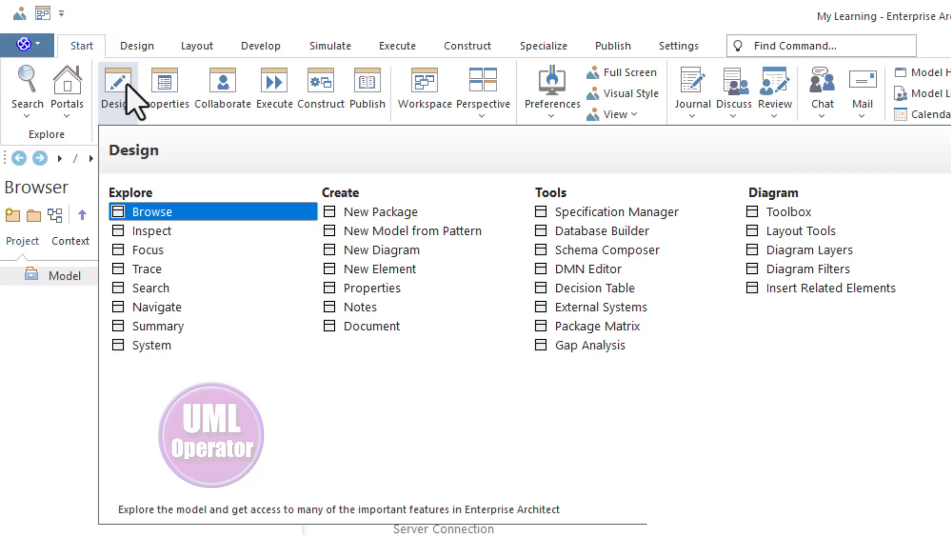
{"action": "left_click", "coordinate": [214, 102]}
{"action": "left_click", "coordinate": [166, 81]}
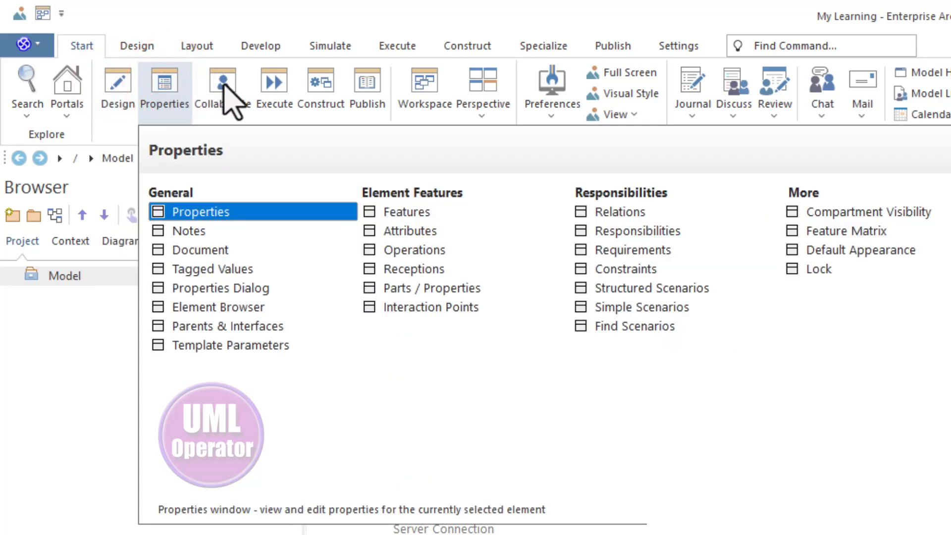
{"action": "left_click", "coordinate": [224, 84]}
{"action": "left_click", "coordinate": [283, 83]}
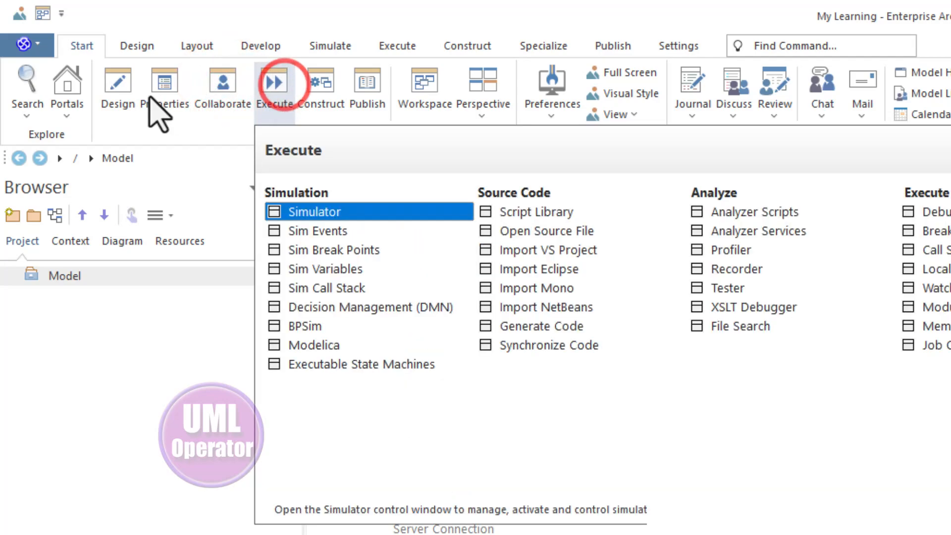
- Open the Find in Project search view from the Design exploration tools
{"action": "left_click", "coordinate": [124, 87]}
{"action": "left_click", "coordinate": [123, 89]}
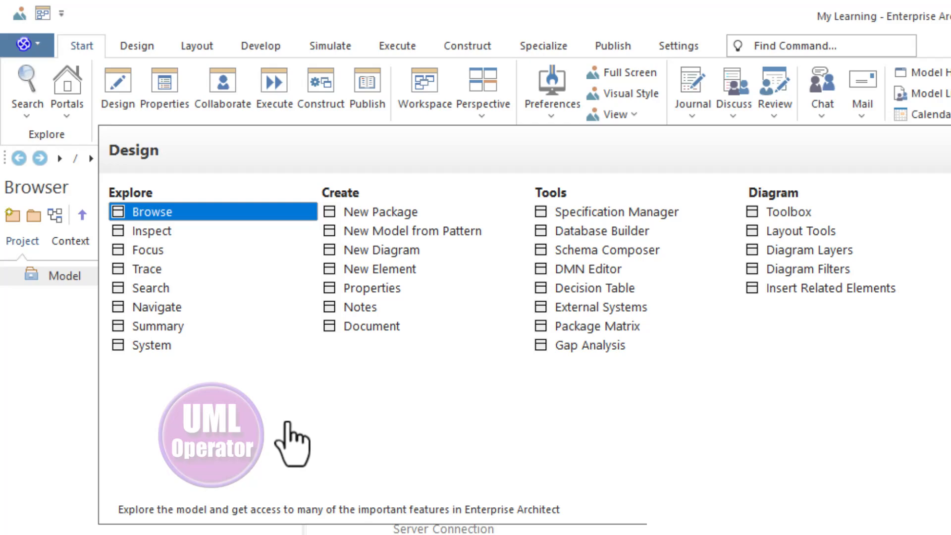
{"action": "left_click", "coordinate": [159, 289]}
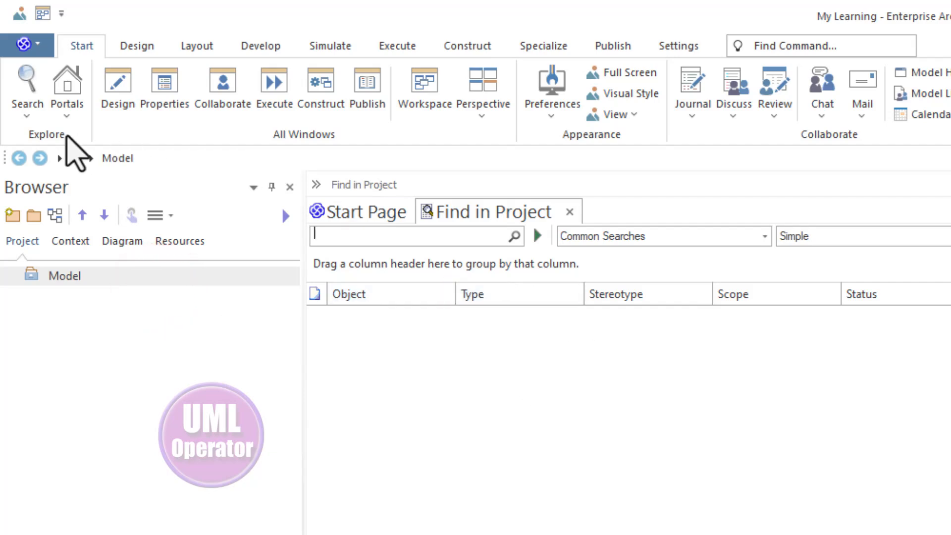
{"action": "left_click", "coordinate": [26, 116]}
{"action": "left_click", "coordinate": [43, 155]}
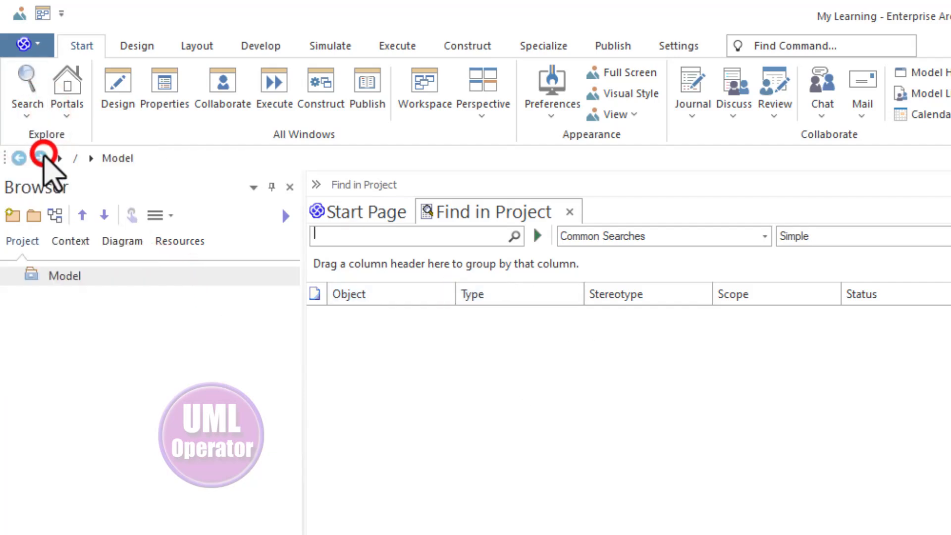
- Create a new package named Package1 under Model, with Package Only as its initial content
{"action": "left_click", "coordinate": [114, 94]}
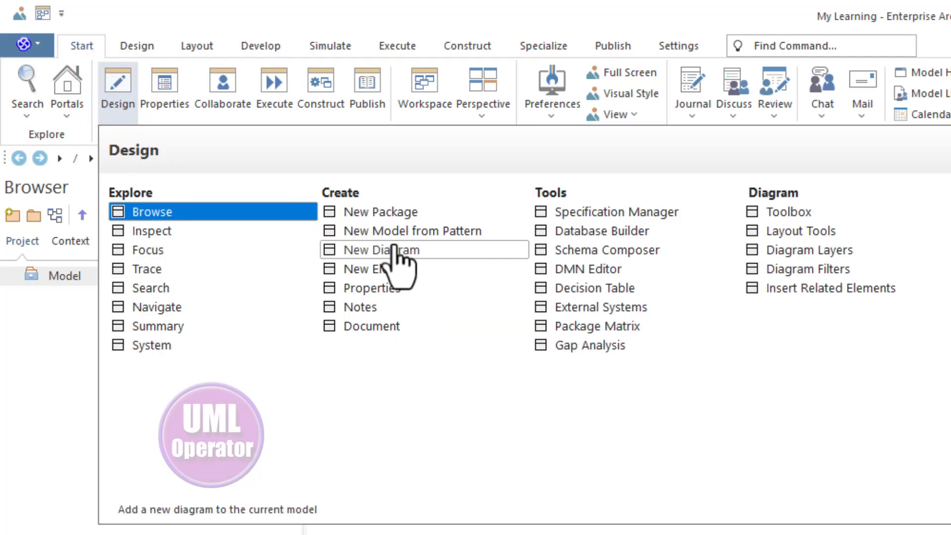
{"action": "left_click", "coordinate": [390, 213]}
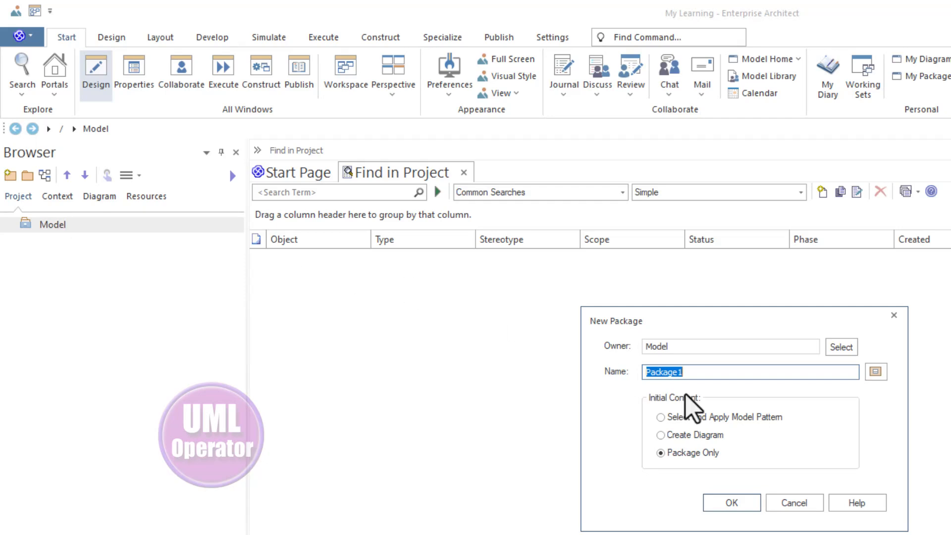
{"action": "left_click", "coordinate": [702, 435]}
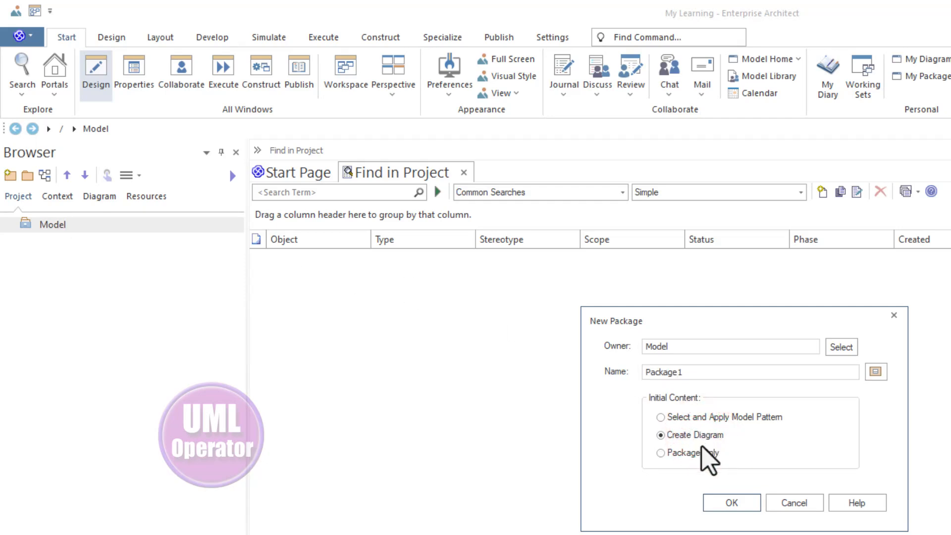
{"action": "left_click", "coordinate": [696, 452]}
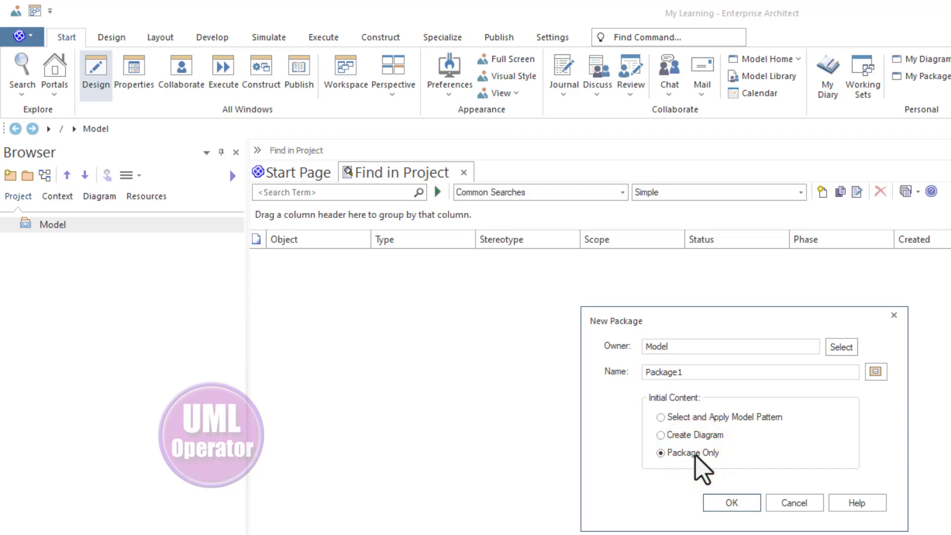
{"action": "left_click", "coordinate": [724, 501]}
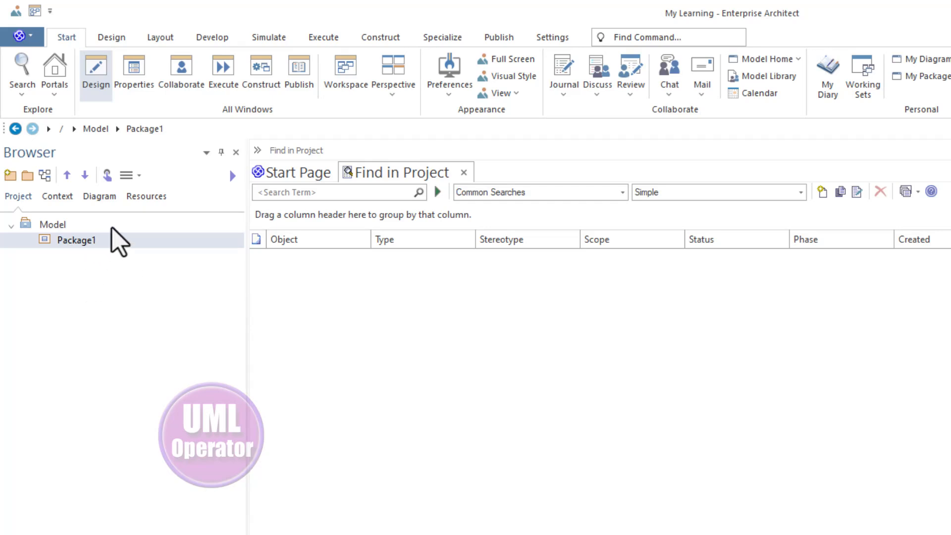
- Add a UML Structural diagram of type Package named Package1 to the new package
{"action": "left_click", "coordinate": [97, 83]}
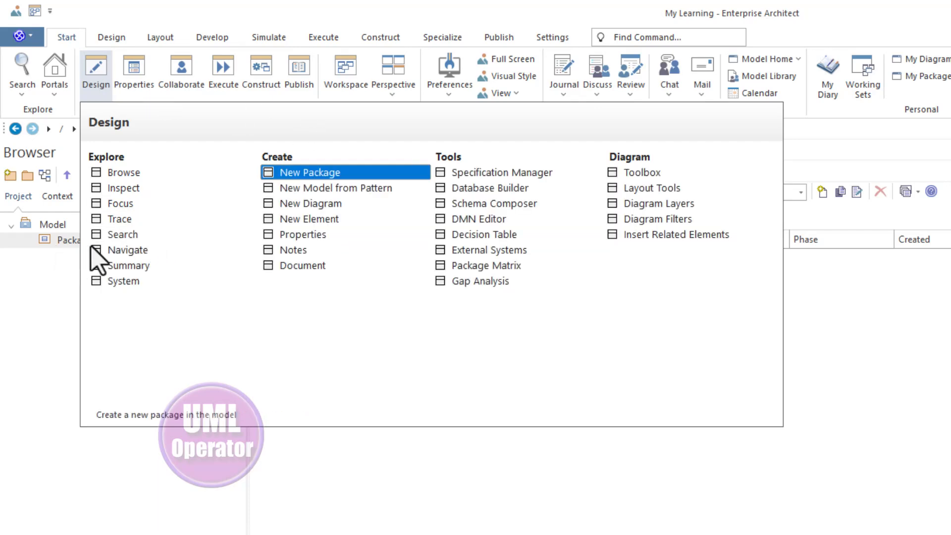
{"action": "left_click", "coordinate": [320, 203]}
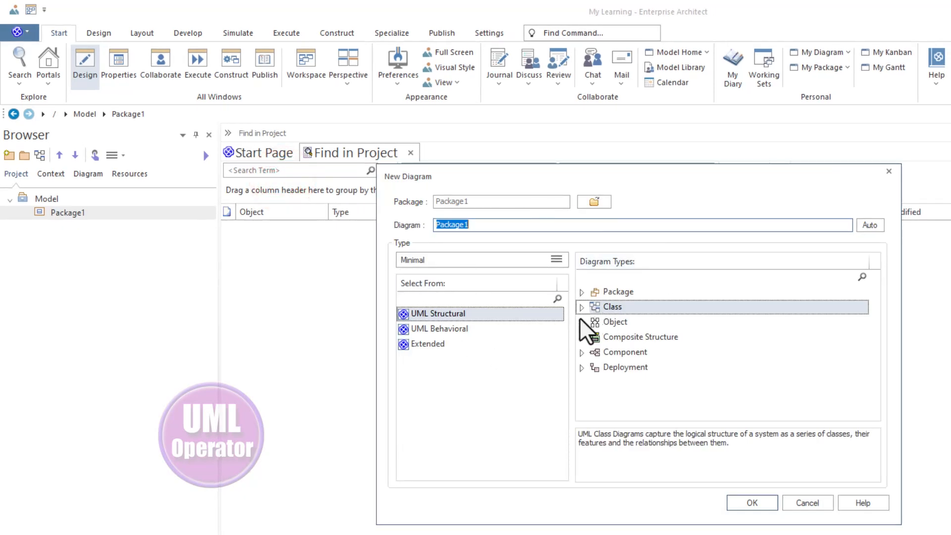
{"action": "left_click", "coordinate": [465, 329]}
{"action": "left_click", "coordinate": [435, 343]}
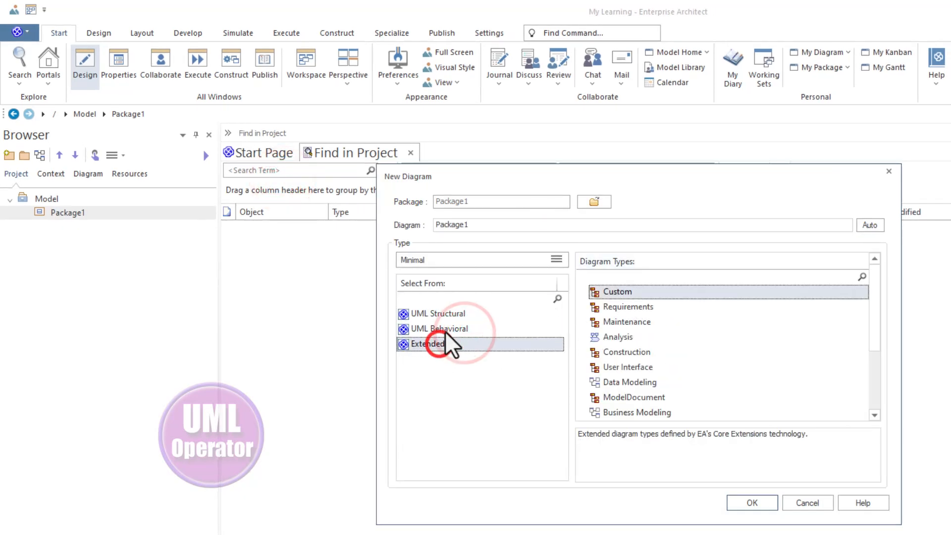
{"action": "left_click", "coordinate": [446, 328]}
{"action": "left_click", "coordinate": [441, 313]}
{"action": "left_click", "coordinate": [446, 328]}
{"action": "left_click", "coordinate": [436, 343]}
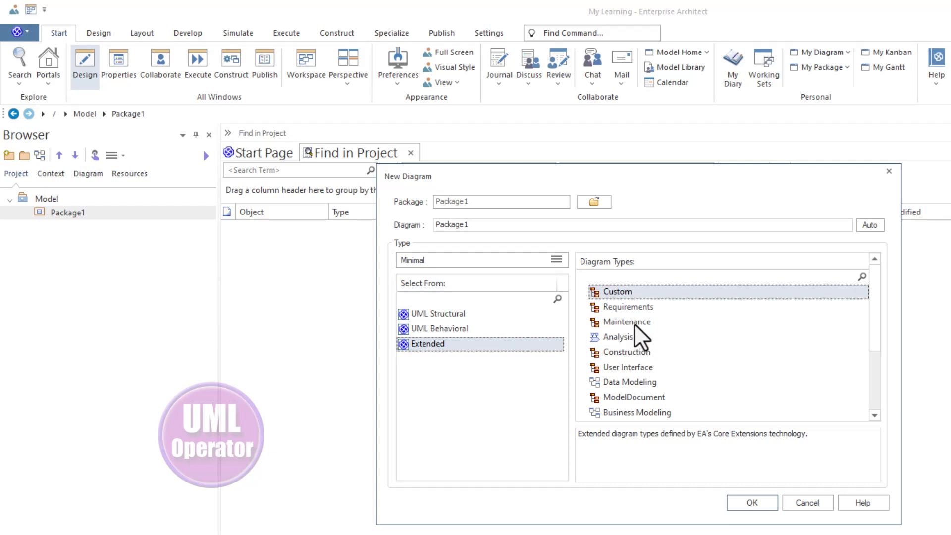
{"action": "left_click", "coordinate": [426, 314]}
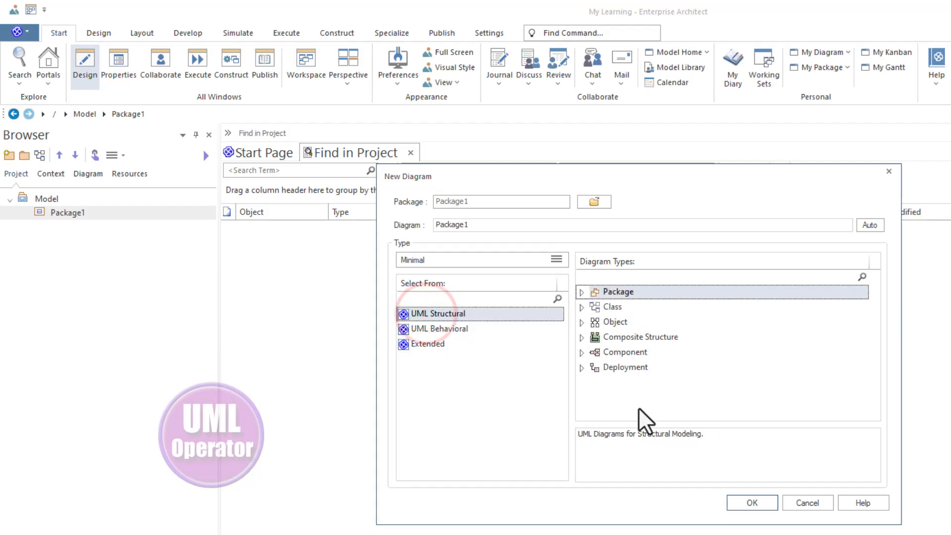
{"action": "left_click", "coordinate": [752, 502]}
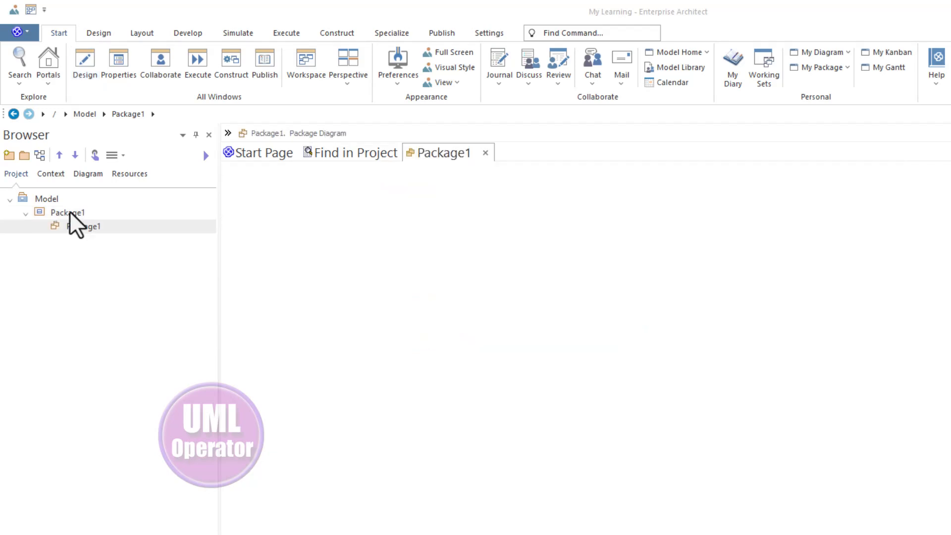
- Add a nested package named Package1 inside the top-level Package1, with Package Only as its initial content
{"action": "left_click", "coordinate": [46, 199]}
{"action": "left_click", "coordinate": [47, 212]}
{"action": "left_click", "coordinate": [45, 198]}
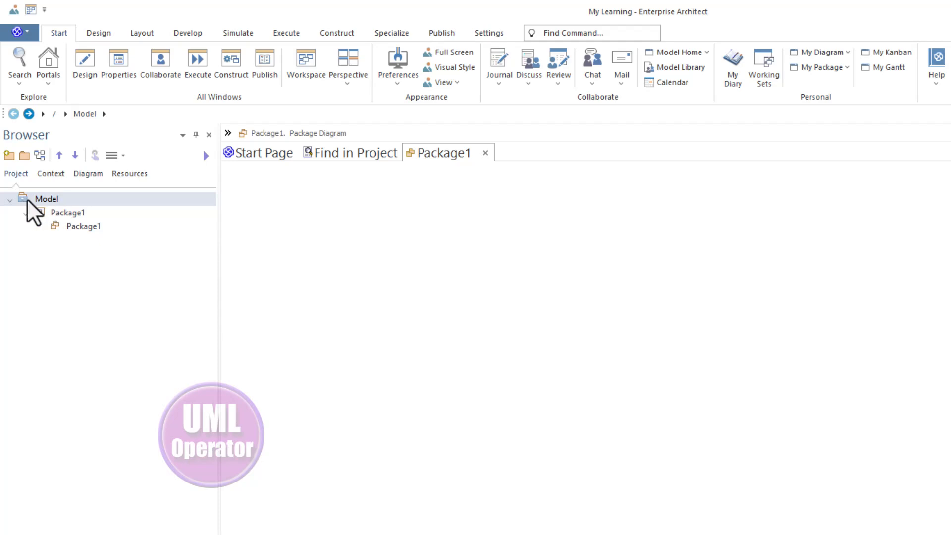
{"action": "left_click", "coordinate": [64, 214]}
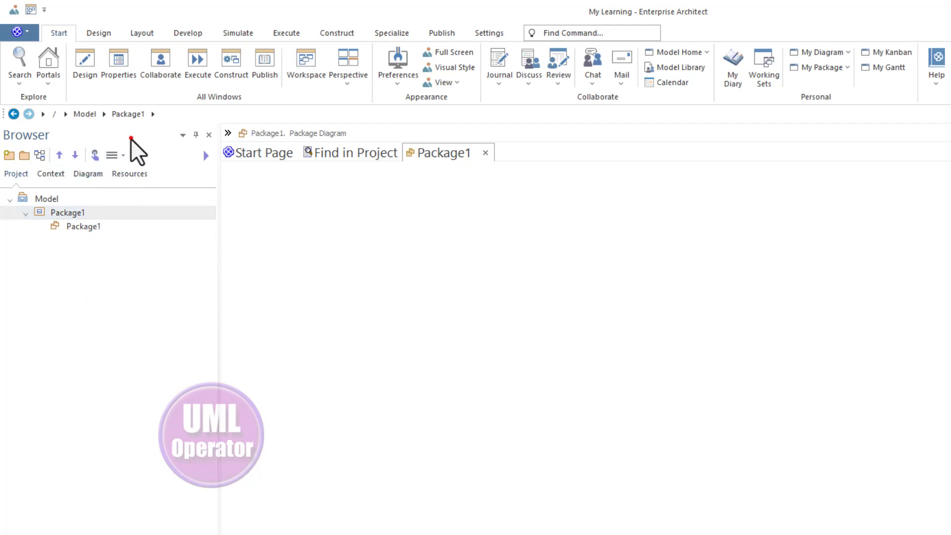
{"action": "left_click_drag", "start_coordinate": [130, 137], "coordinate": [22, 427]}
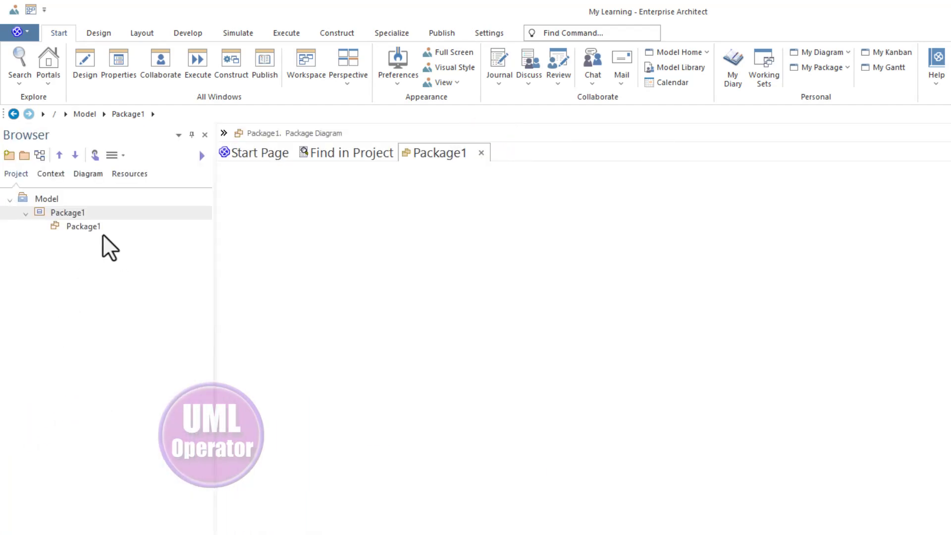
{"action": "left_click", "coordinate": [24, 157]}
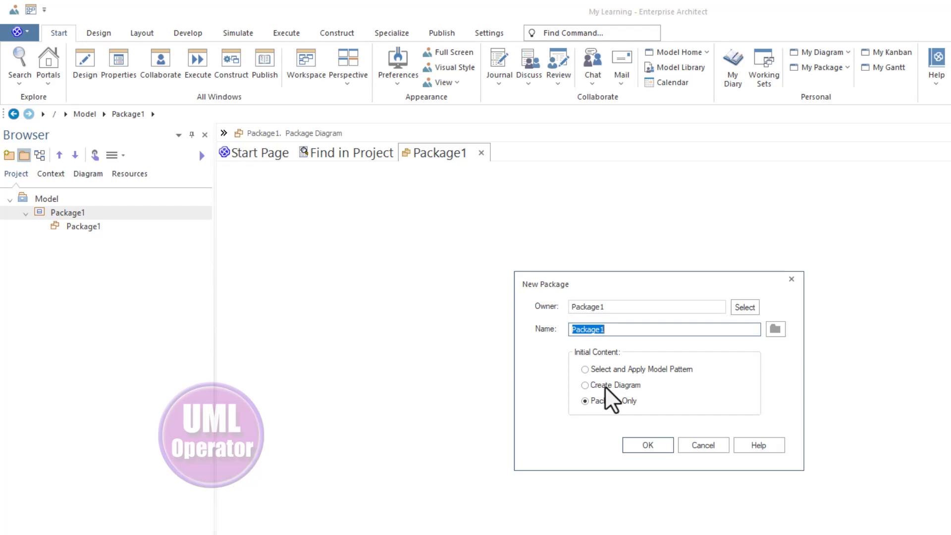
{"action": "left_click", "coordinate": [638, 446]}
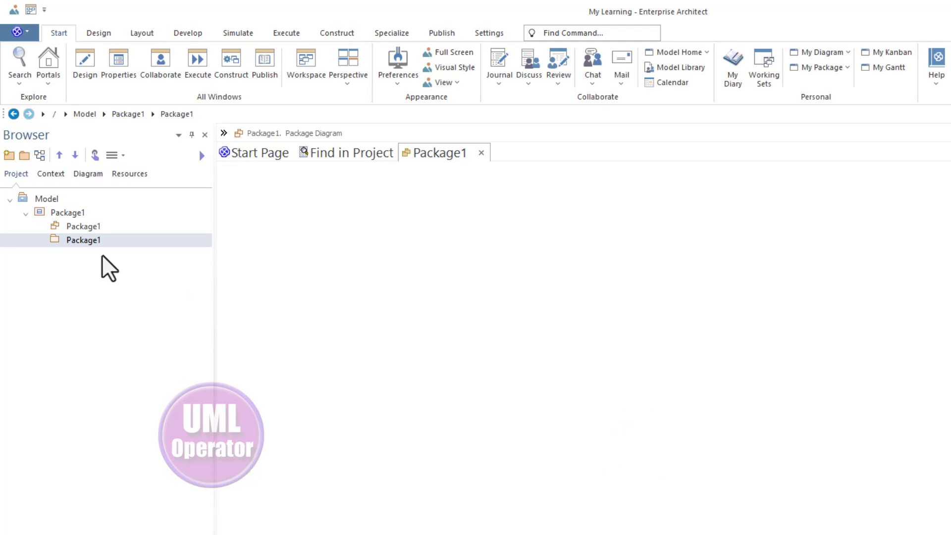
- Add a UML Structural diagram of type Class named Package1 to the nested Package1 package
{"action": "left_click", "coordinate": [58, 214]}
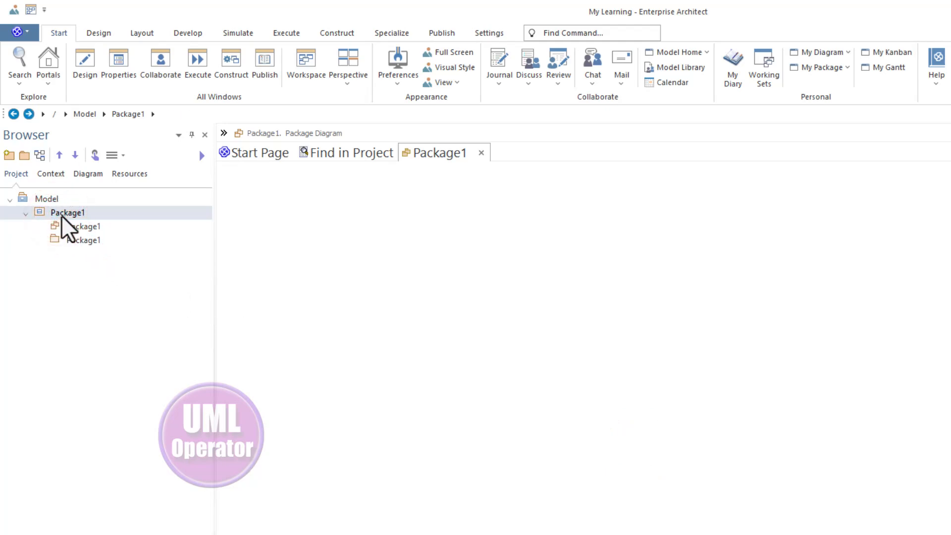
{"action": "left_click", "coordinate": [83, 240]}
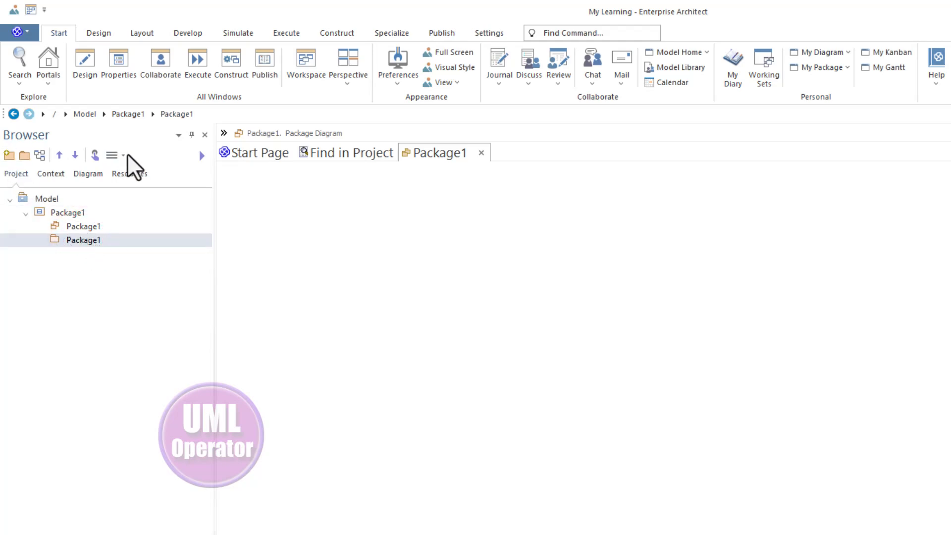
{"action": "left_click", "coordinate": [40, 156]}
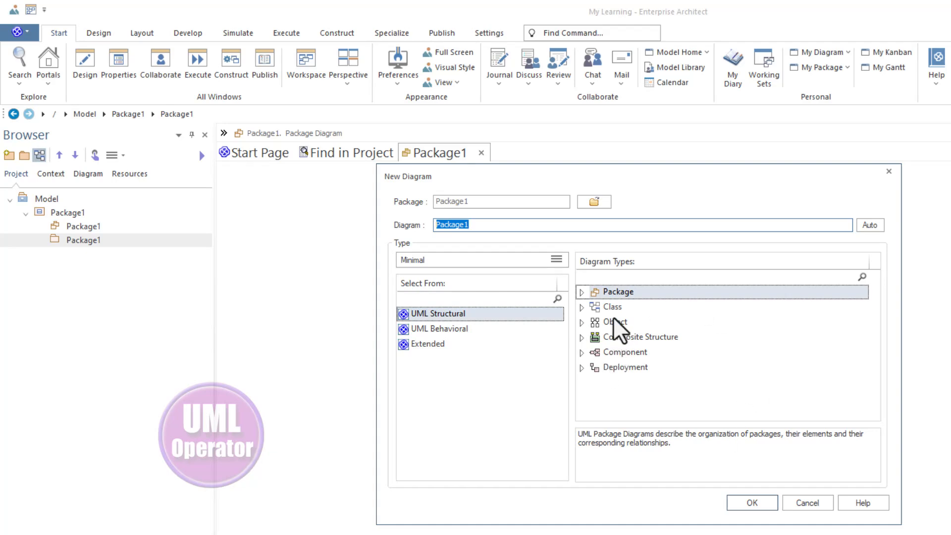
{"action": "left_click", "coordinate": [612, 307]}
{"action": "left_click", "coordinate": [614, 322]}
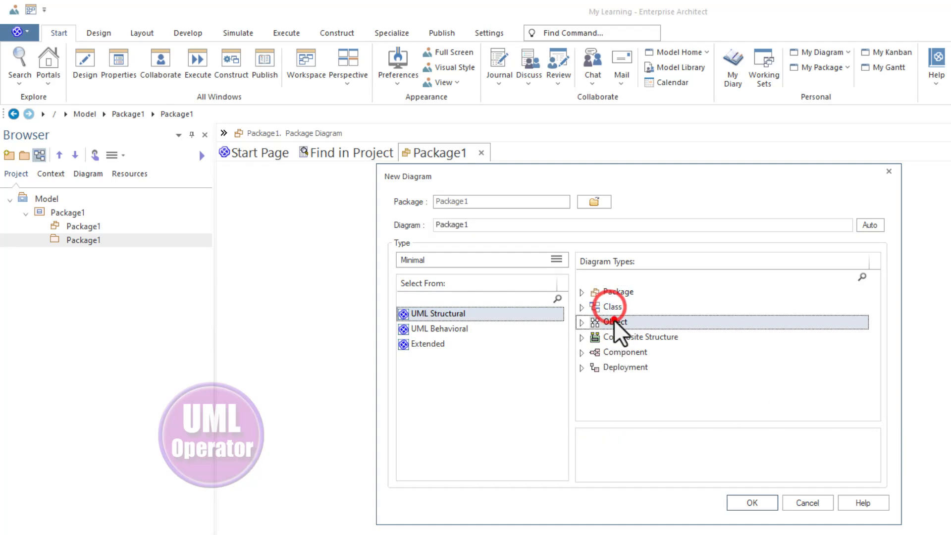
{"action": "left_click", "coordinate": [435, 329]}
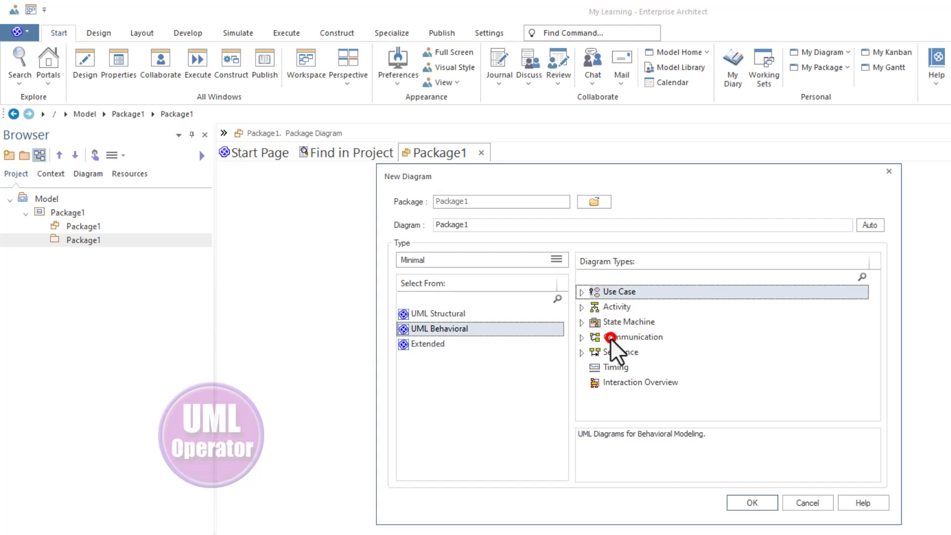
{"action": "left_click", "coordinate": [593, 322]}
{"action": "left_click", "coordinate": [451, 313]}
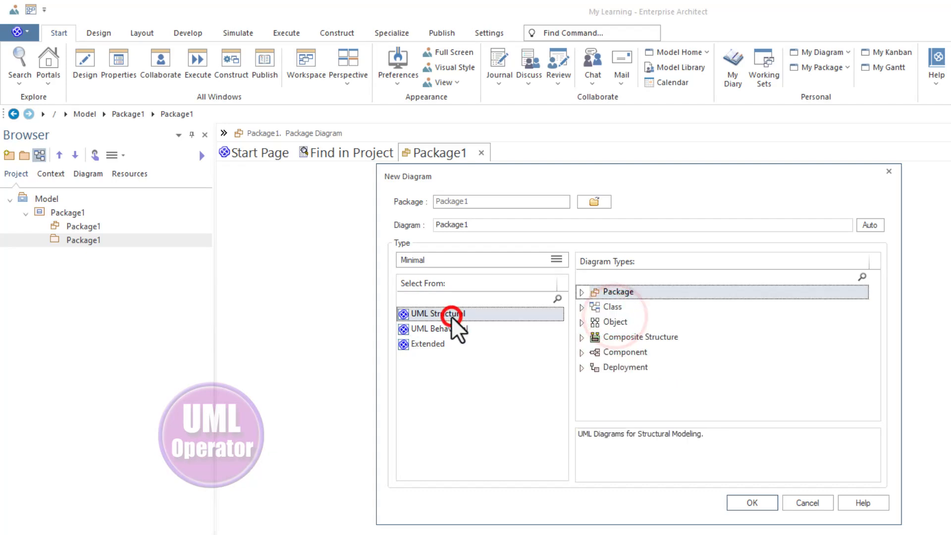
{"action": "left_click", "coordinate": [611, 307]}
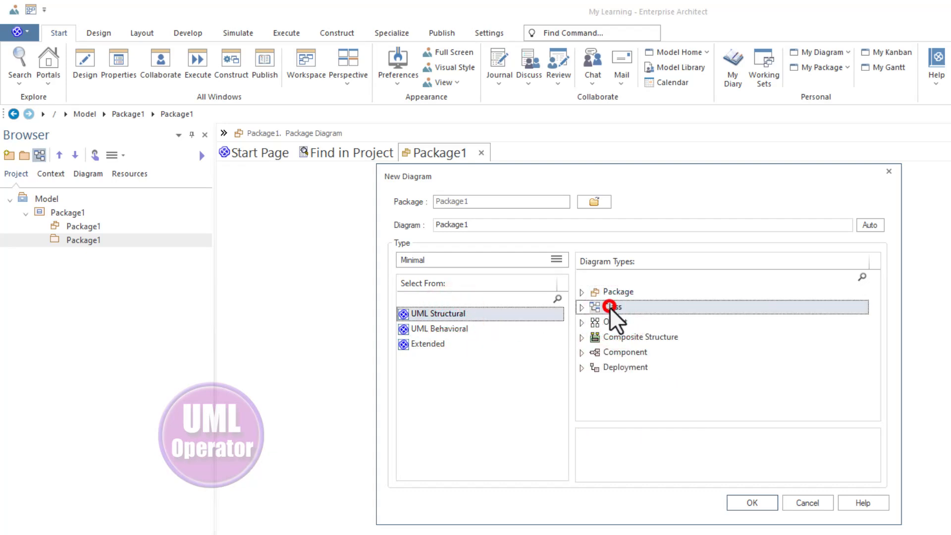
{"action": "left_click", "coordinate": [752, 502]}
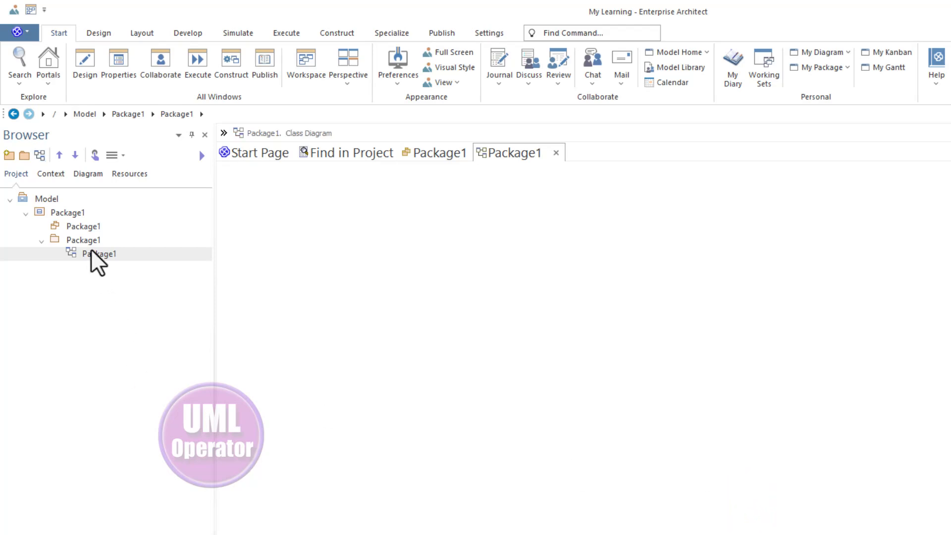
{"action": "left_click", "coordinate": [83, 240]}
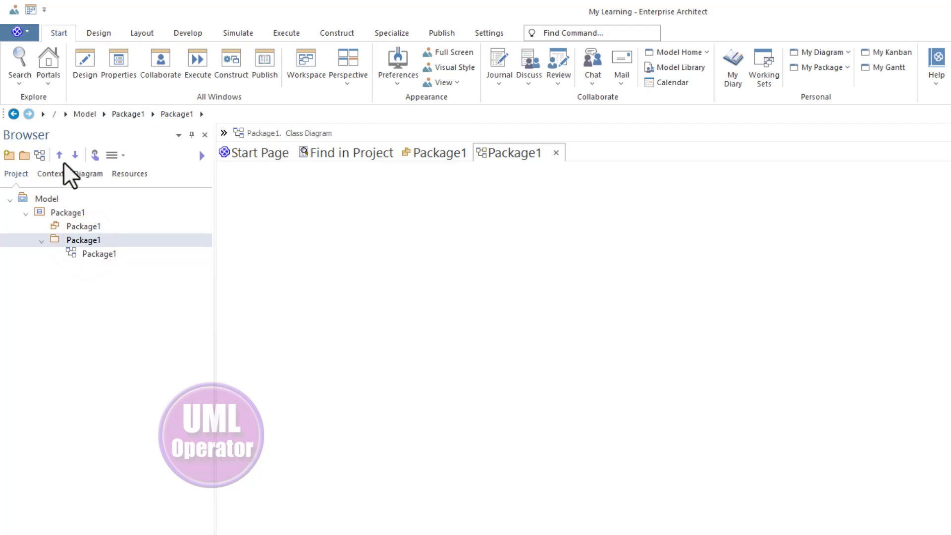
{"action": "left_click", "coordinate": [39, 155]}
{"action": "left_click", "coordinate": [484, 226]}
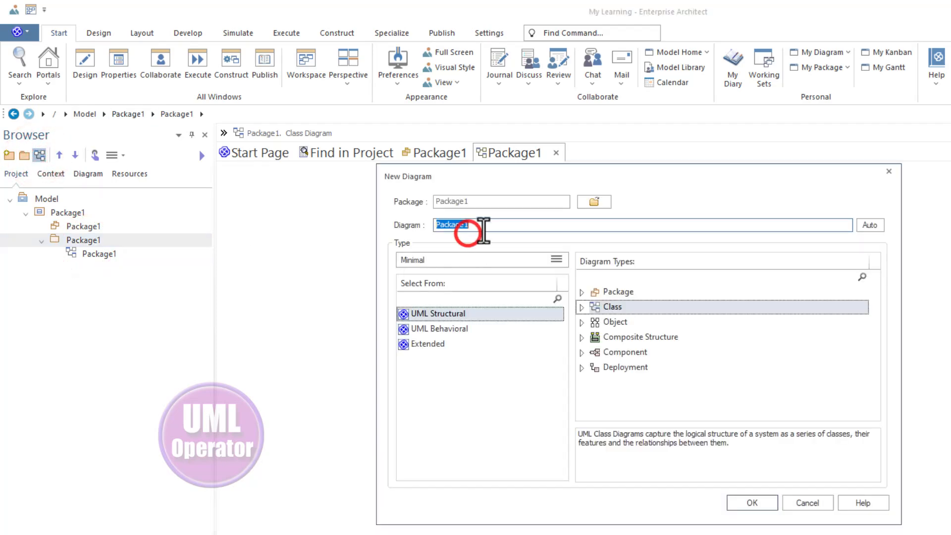
{"action": "double_click", "coordinate": [484, 225]}
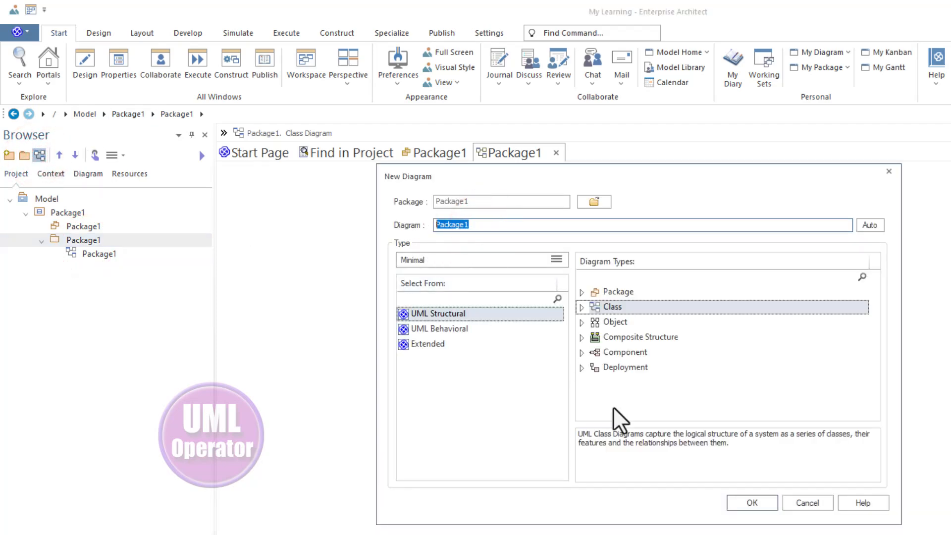
{"action": "left_click", "coordinate": [792, 505]}
- Show the Toolbox for the Package1 class diagram and dock it on the outer side of the Browser
{"action": "left_click", "coordinate": [106, 254]}
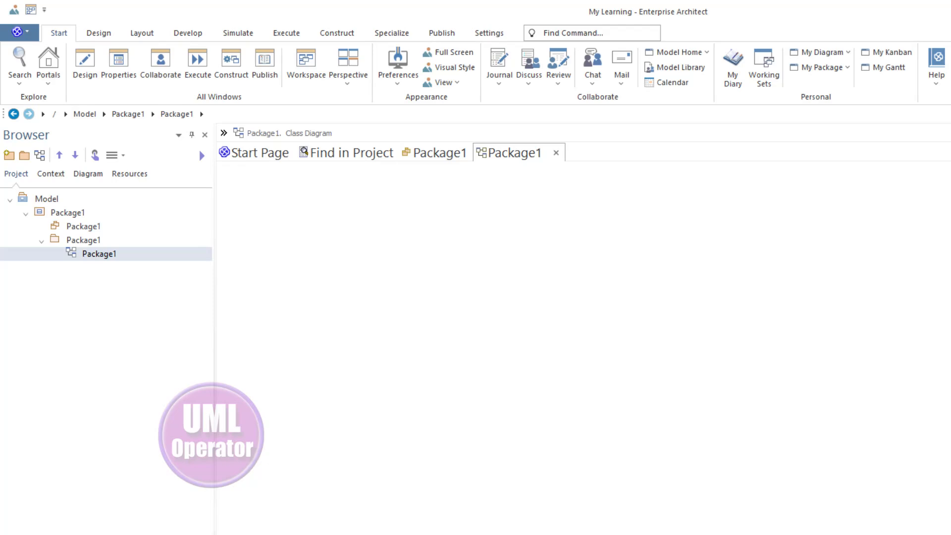
{"action": "left_click", "coordinate": [596, 440]}
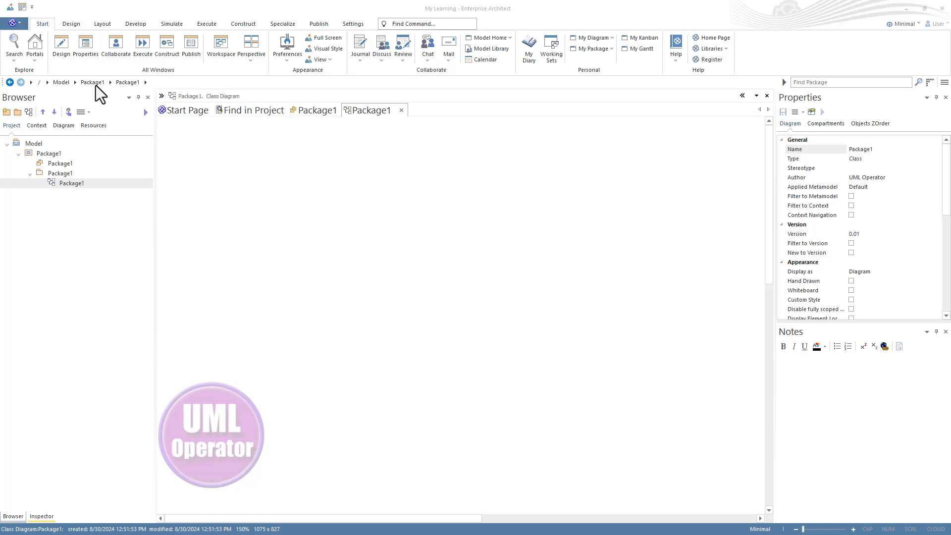
{"action": "left_click", "coordinate": [60, 43]}
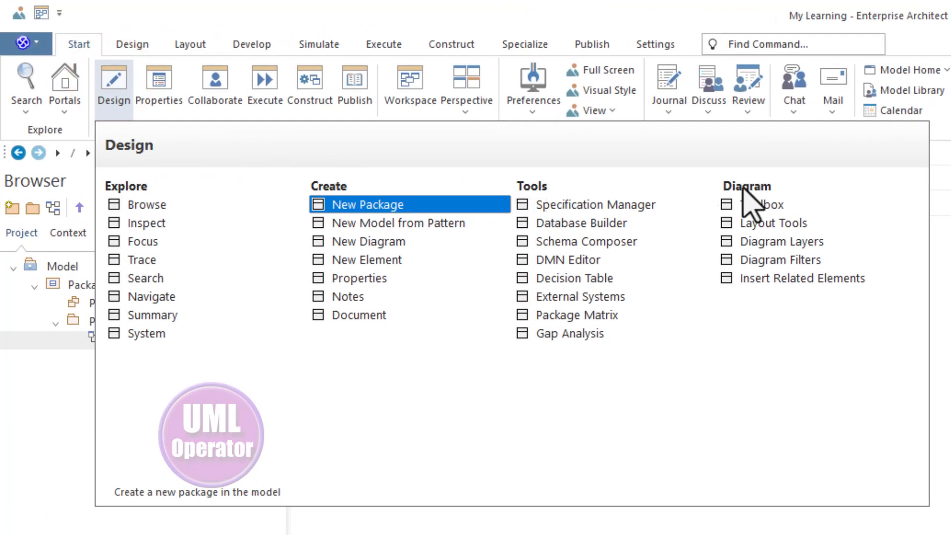
{"action": "left_click", "coordinate": [766, 204]}
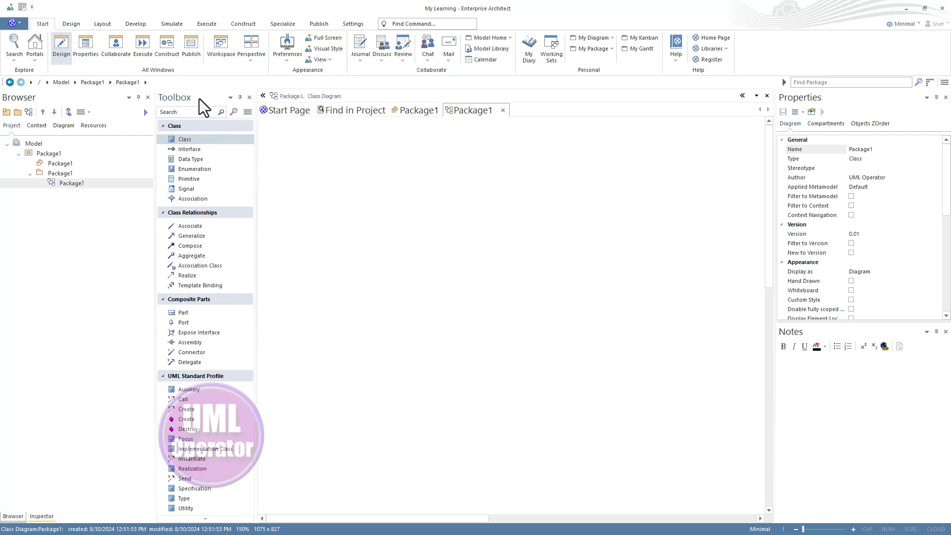
{"action": "left_click_drag", "start_coordinate": [198, 98], "coordinate": [17, 307]}
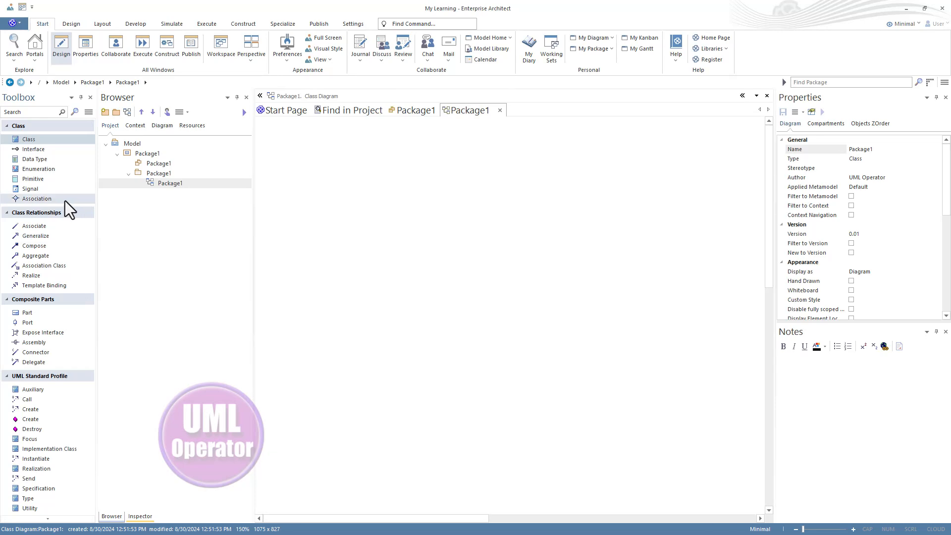
{"action": "left_click", "coordinate": [13, 97]}
{"action": "left_click", "coordinate": [159, 99]}
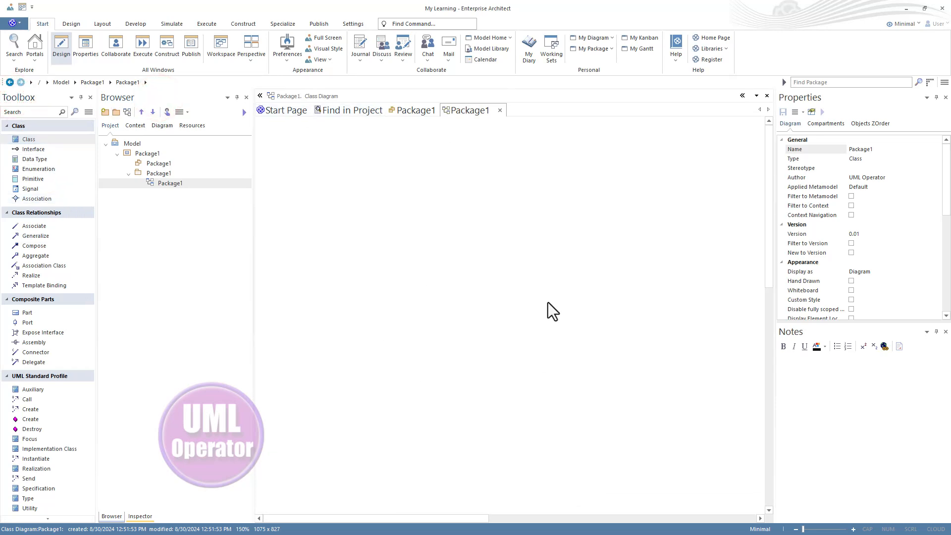
{"action": "left_click", "coordinate": [346, 112]}
{"action": "left_click", "coordinate": [416, 112]}
{"action": "left_click", "coordinate": [484, 112]}
- Create a package named My Diagram inside the top-level Package1, with Create Diagram as its initial content
{"action": "left_click", "coordinate": [146, 154]}
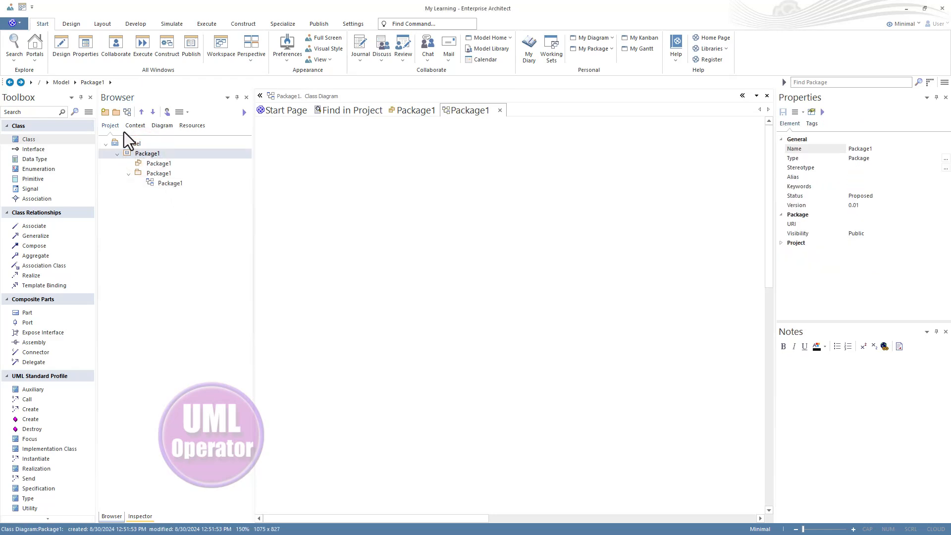
{"action": "left_click", "coordinate": [116, 113]}
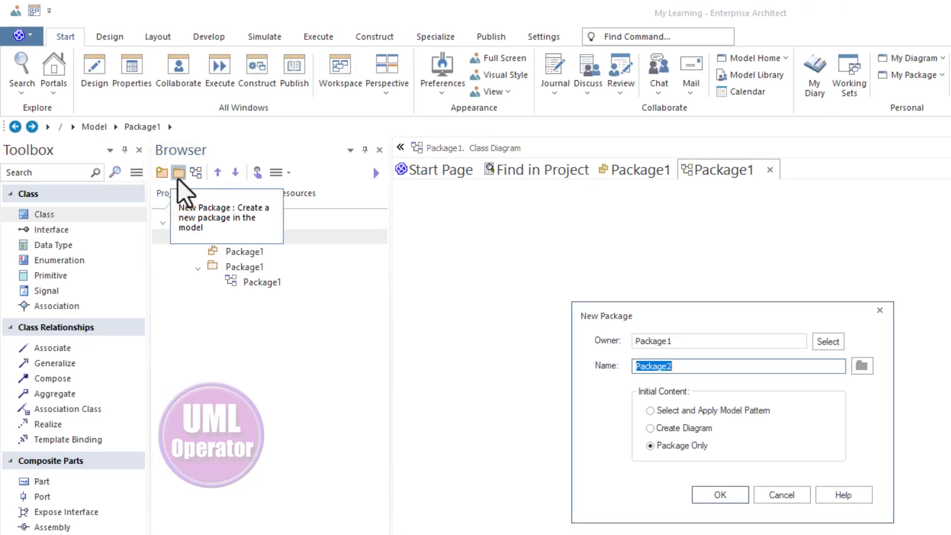
{"action": "type", "text": "My Diagram"}
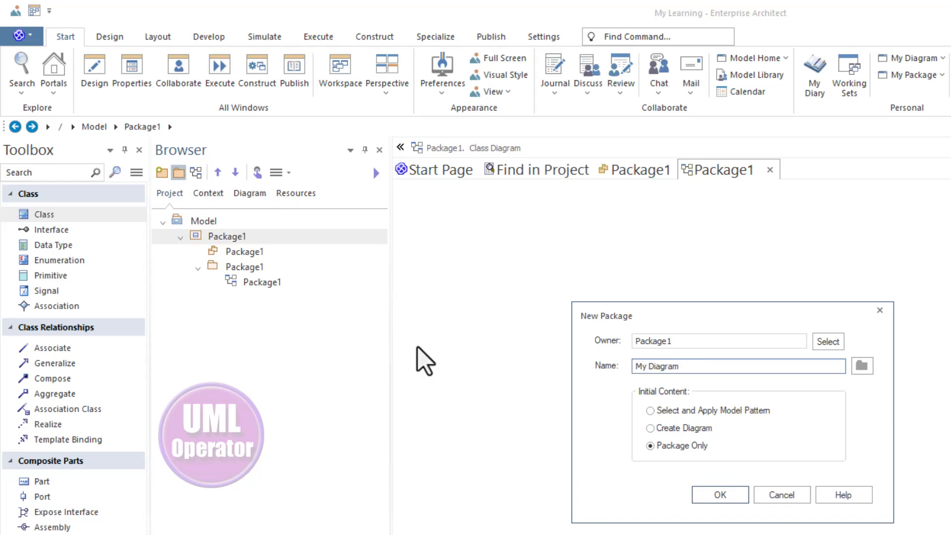
{"action": "left_click", "coordinate": [673, 427]}
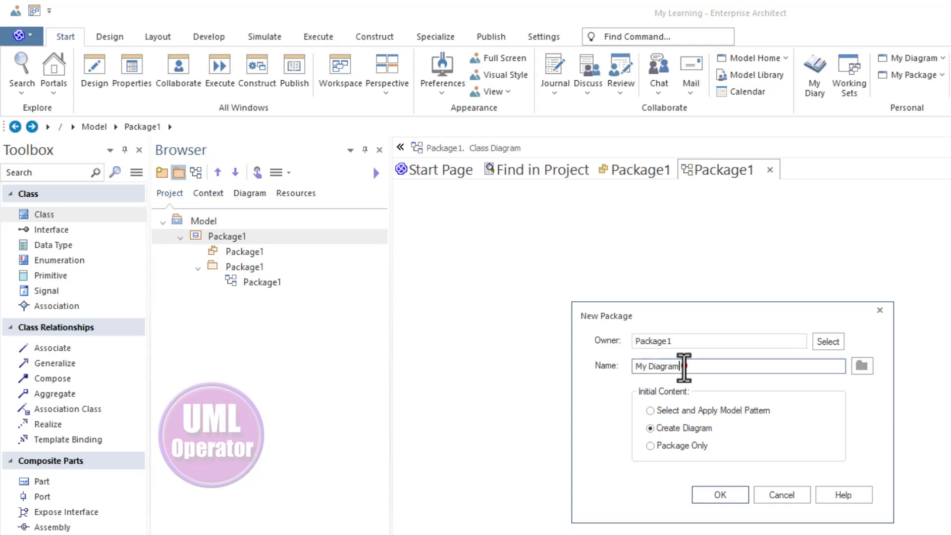
{"action": "double_click", "coordinate": [681, 366]}
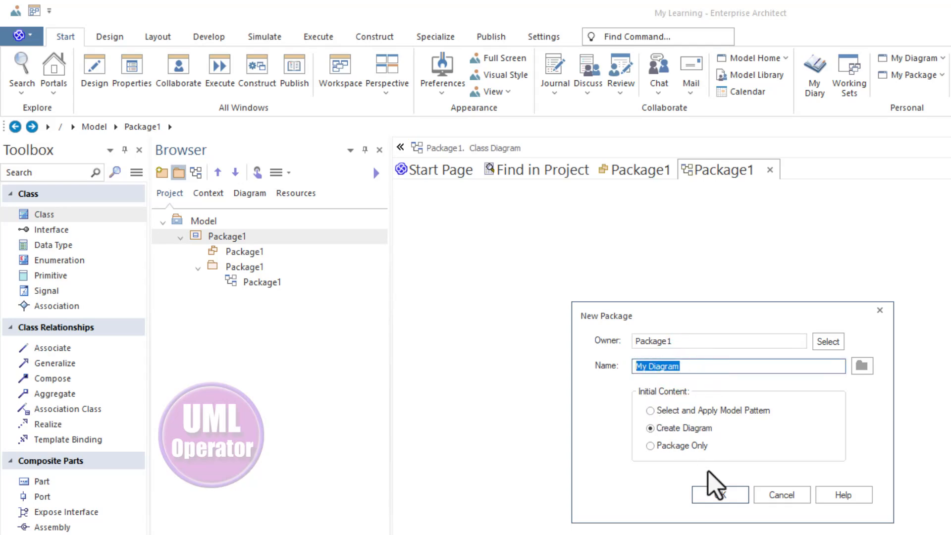
{"action": "left_click", "coordinate": [721, 498]}
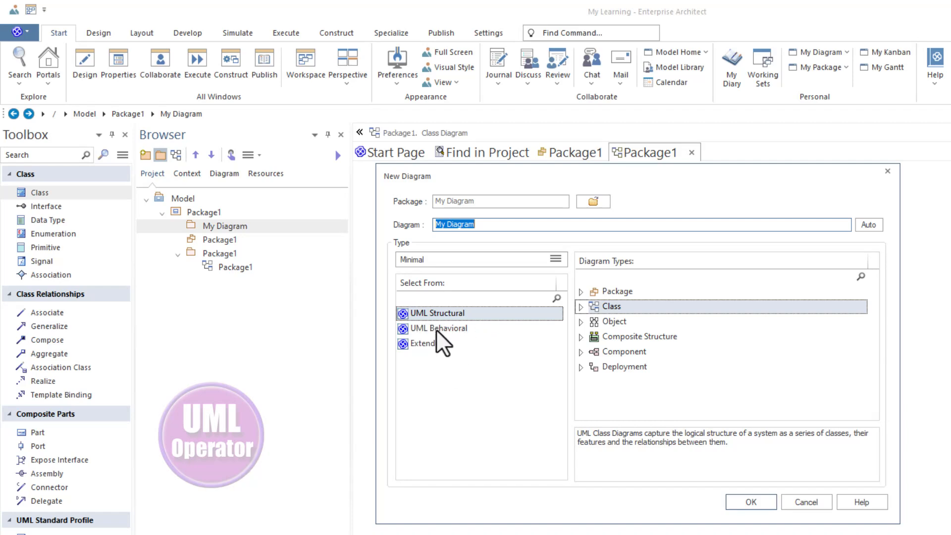
- Review the UML Structural and UML Behavioral diagram types offered for My Diagram, going through the behavioral list from Activity to Interaction Overview
{"action": "left_click", "coordinate": [445, 314]}
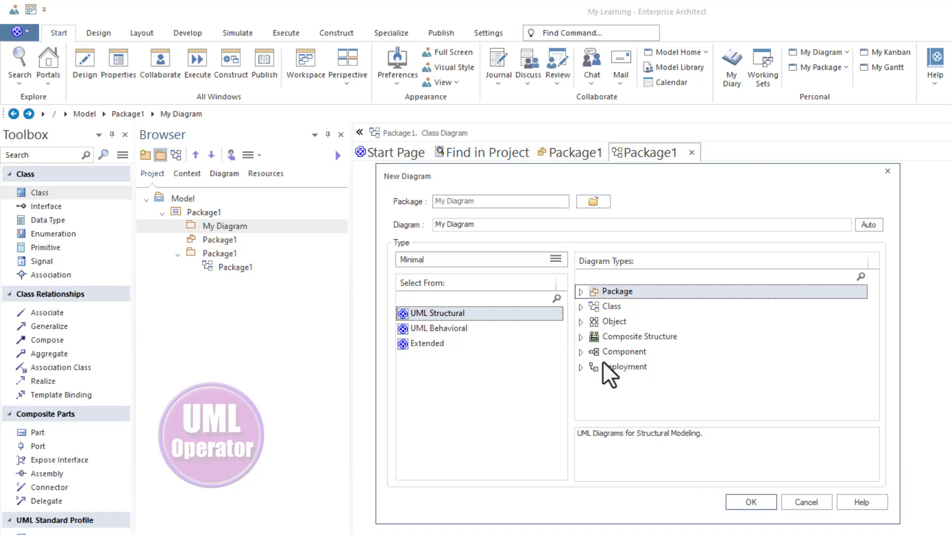
{"action": "left_click", "coordinate": [445, 329]}
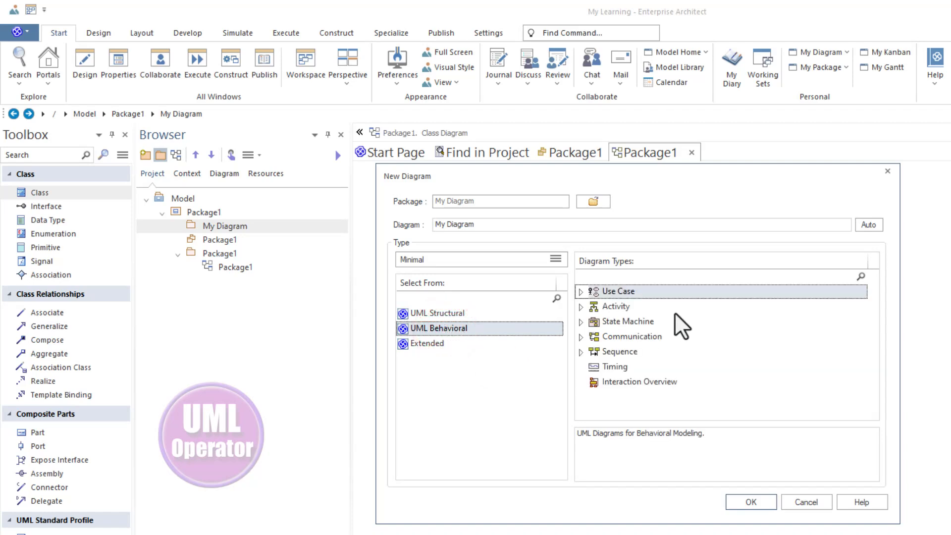
{"action": "left_click", "coordinate": [627, 308]}
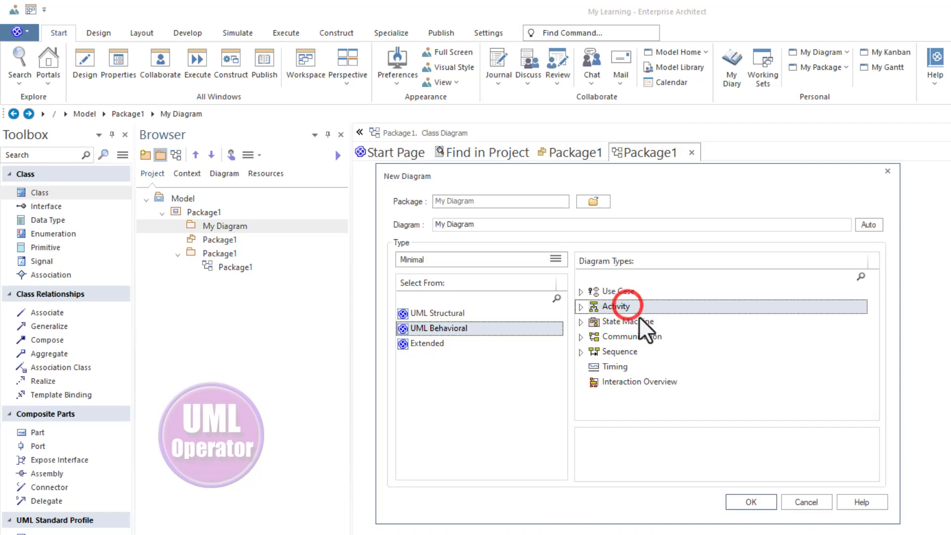
{"action": "left_click", "coordinate": [679, 321]}
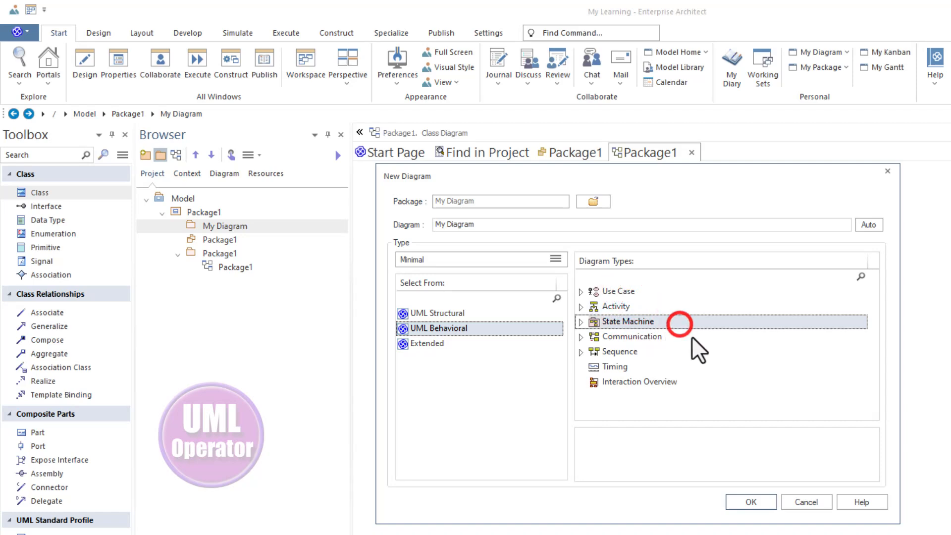
{"action": "left_click", "coordinate": [724, 337]}
{"action": "left_click", "coordinate": [727, 351]}
{"action": "left_click", "coordinate": [732, 366]}
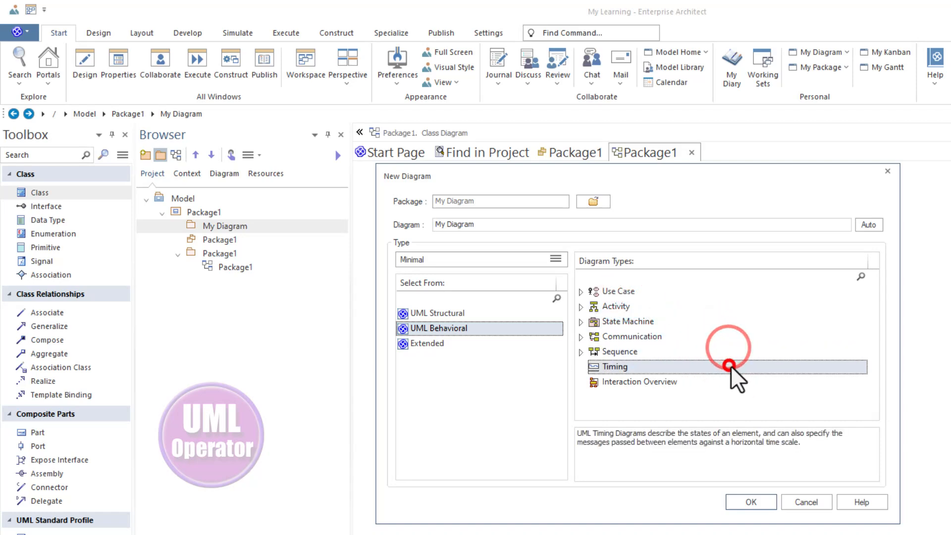
{"action": "left_click", "coordinate": [736, 382]}
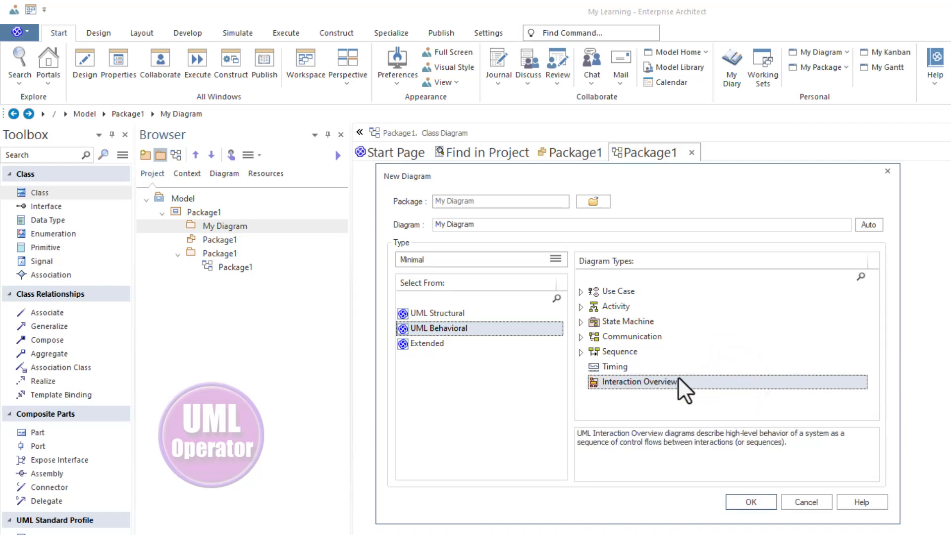
{"action": "left_click_drag", "start_coordinate": [791, 442], "coordinate": [576, 444]}
- Examine the description area for individual behavioral diagram types, including Activity, Use Case, State Machine, Timing, Sequence and Communication
{"action": "left_click", "coordinate": [614, 306]}
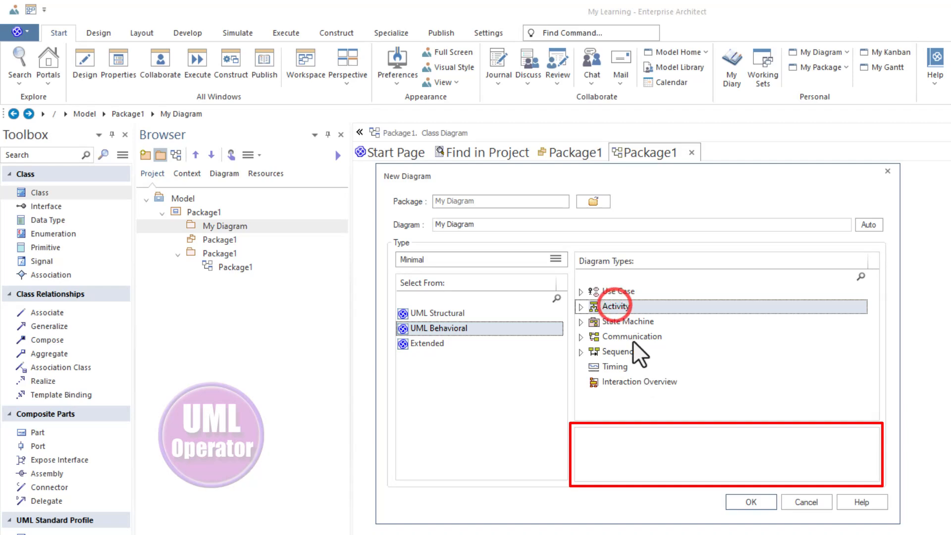
{"action": "left_click", "coordinate": [616, 291]}
{"action": "left_click", "coordinate": [614, 301]}
{"action": "left_click", "coordinate": [613, 317]}
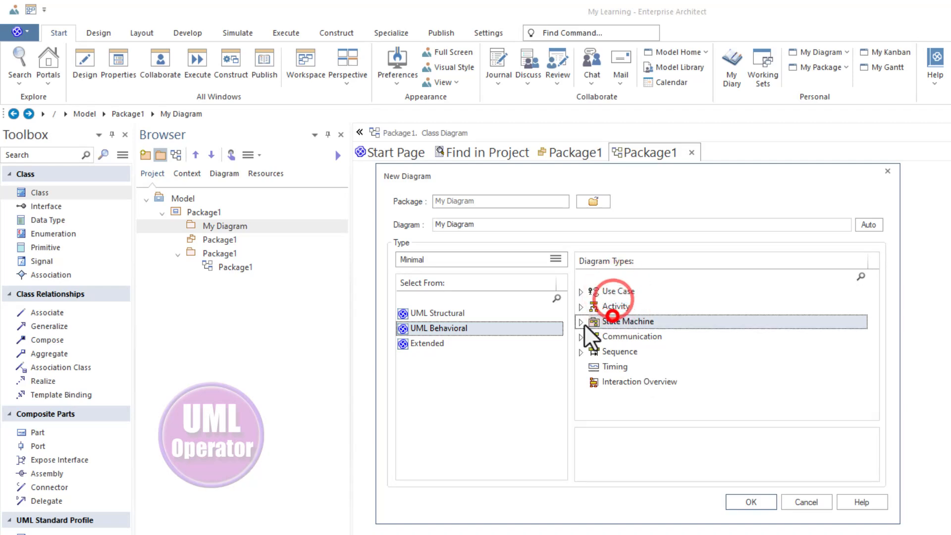
{"action": "left_click", "coordinate": [606, 383]}
{"action": "left_click", "coordinate": [609, 367]}
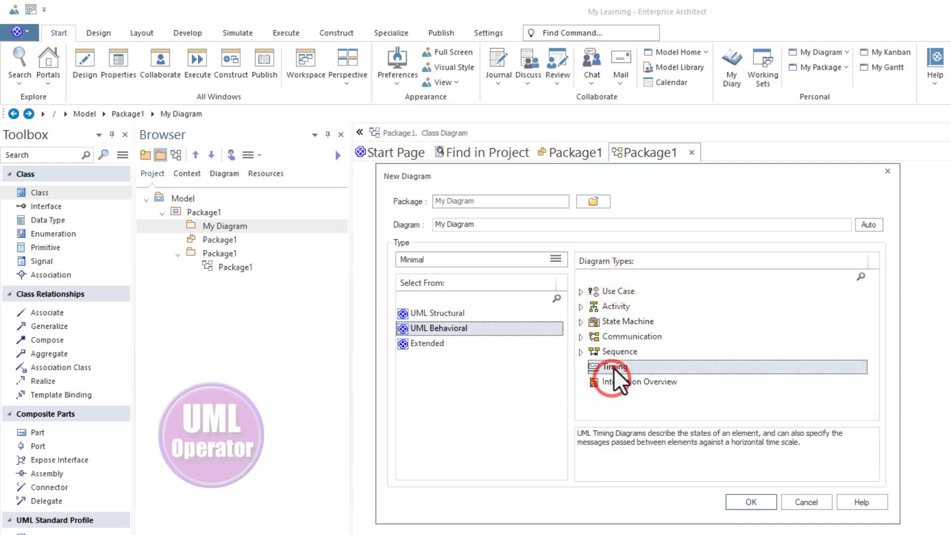
{"action": "left_click", "coordinate": [616, 352]}
{"action": "left_click", "coordinate": [617, 337]}
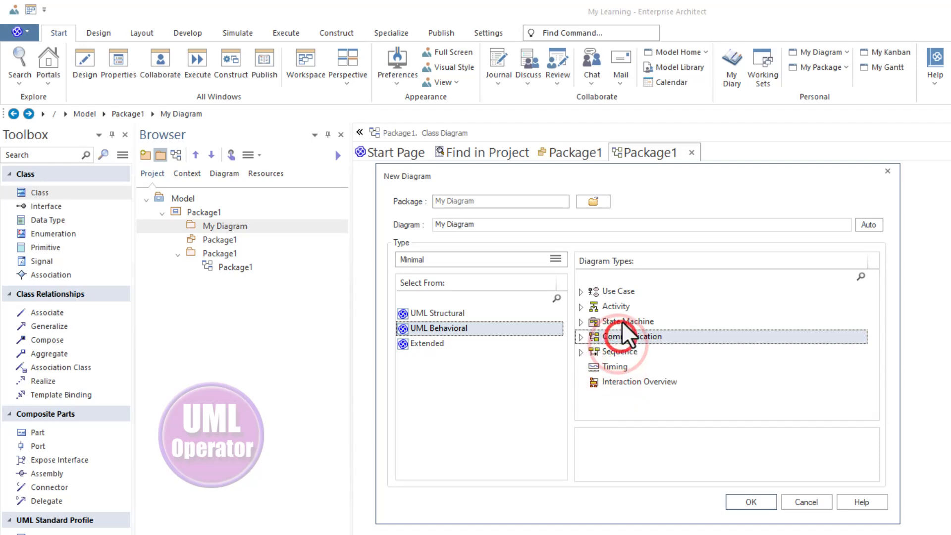
{"action": "left_click", "coordinate": [614, 322]}
- Examine the Behavioral and Simple Use Case diagram variants, comparing their Toolbox contents and reading the Use Case description
{"action": "left_click", "coordinate": [574, 288]}
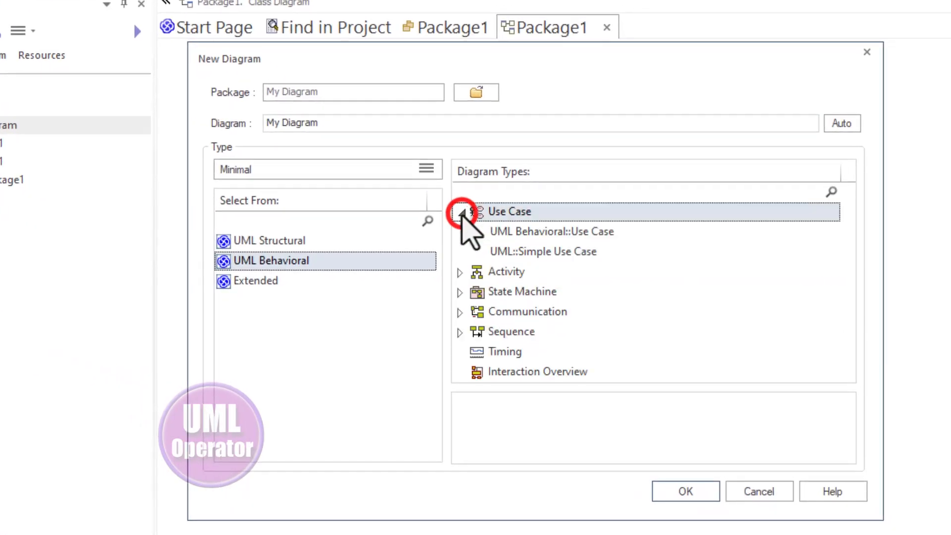
{"action": "left_click", "coordinate": [506, 232]}
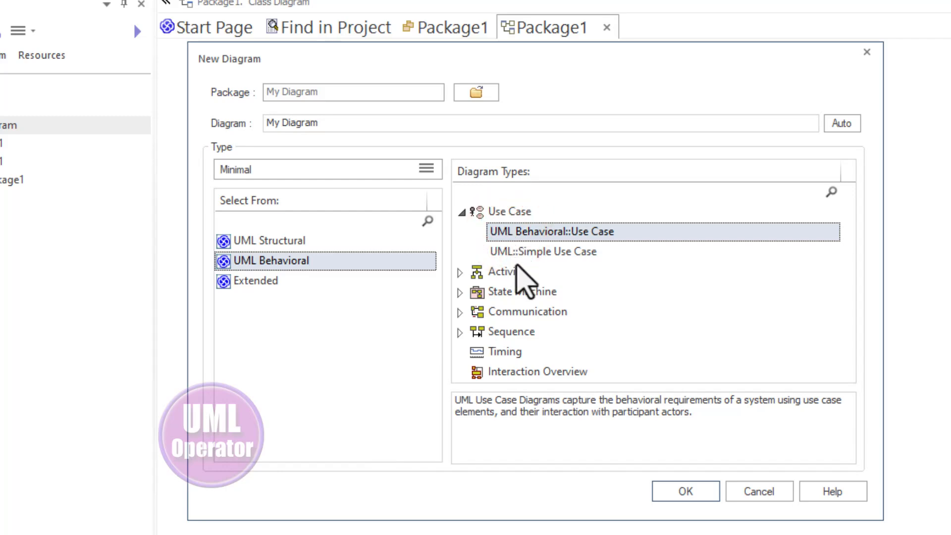
{"action": "left_click", "coordinate": [527, 349]}
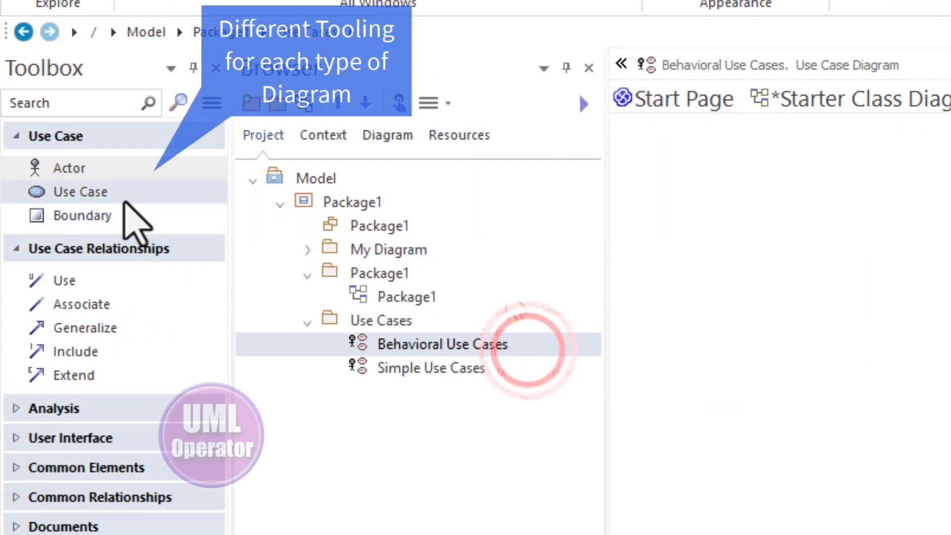
{"action": "left_click", "coordinate": [422, 374]}
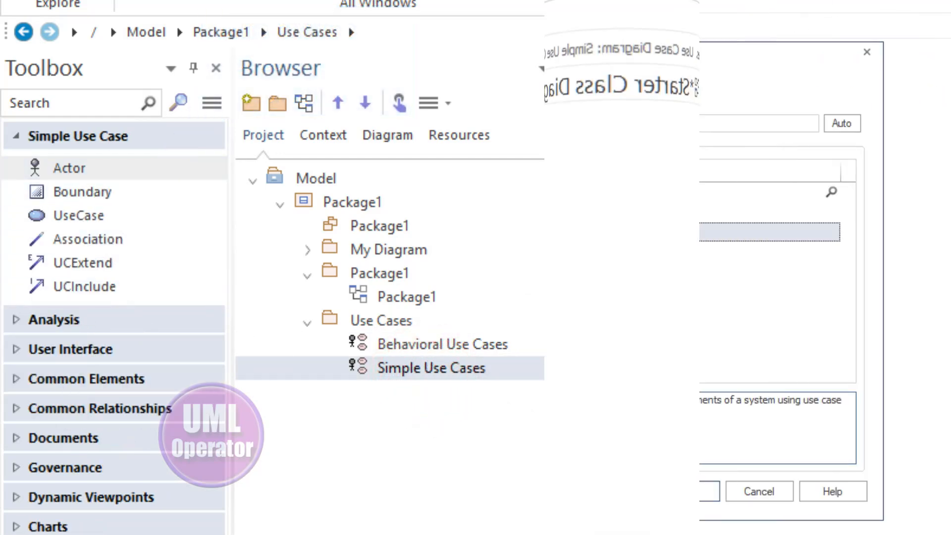
{"action": "left_click_drag", "start_coordinate": [507, 400], "coordinate": [692, 412]}
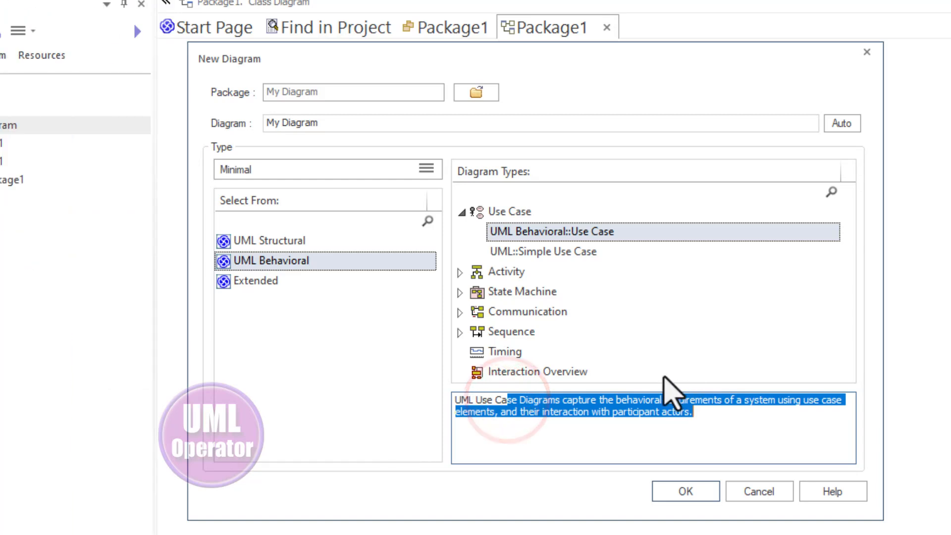
- Review the UML Behavioral::Activity and UML::Simple Activity variants offered under the Activity diagram type
{"action": "left_click", "coordinate": [460, 272]}
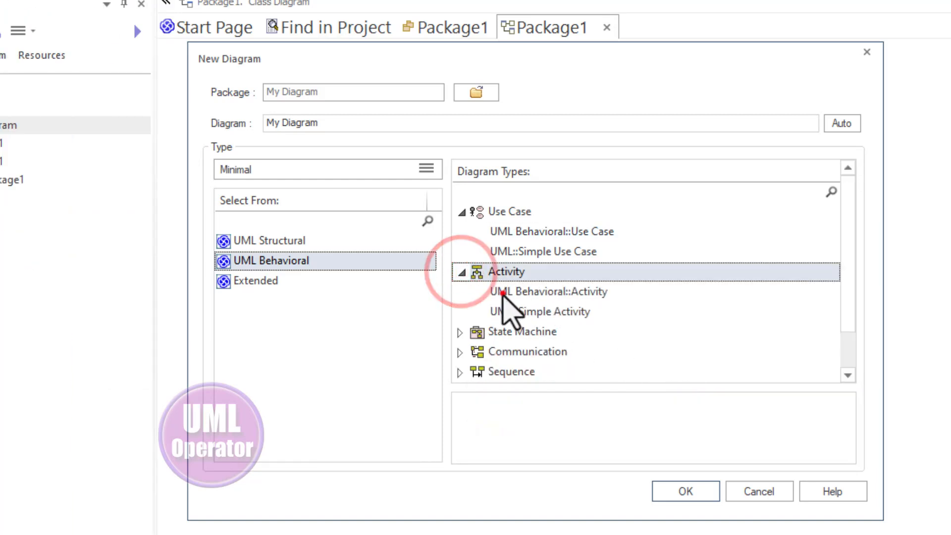
{"action": "left_click", "coordinate": [503, 292]}
{"action": "left_click", "coordinate": [495, 312]}
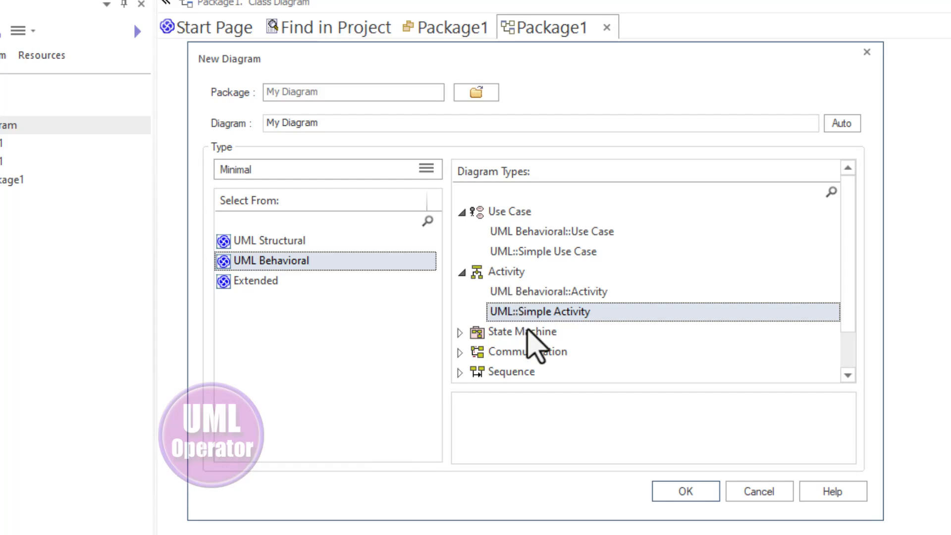
- Review the Class diagram variants offered under UML Structural, including UML Structural::Class and UML::Class Hierarchy
{"action": "left_click", "coordinate": [275, 239]}
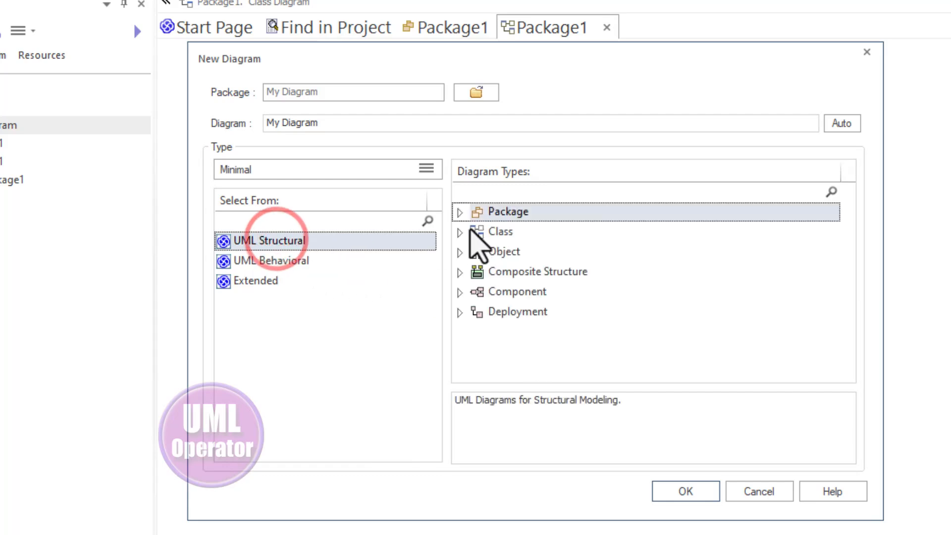
{"action": "left_click", "coordinate": [461, 231]}
{"action": "left_click", "coordinate": [570, 253]}
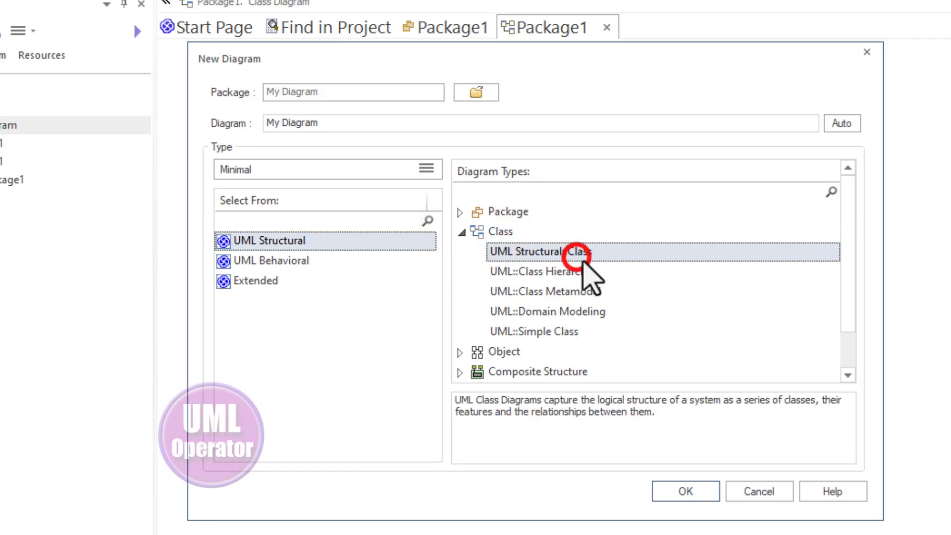
{"action": "left_click", "coordinate": [575, 271]}
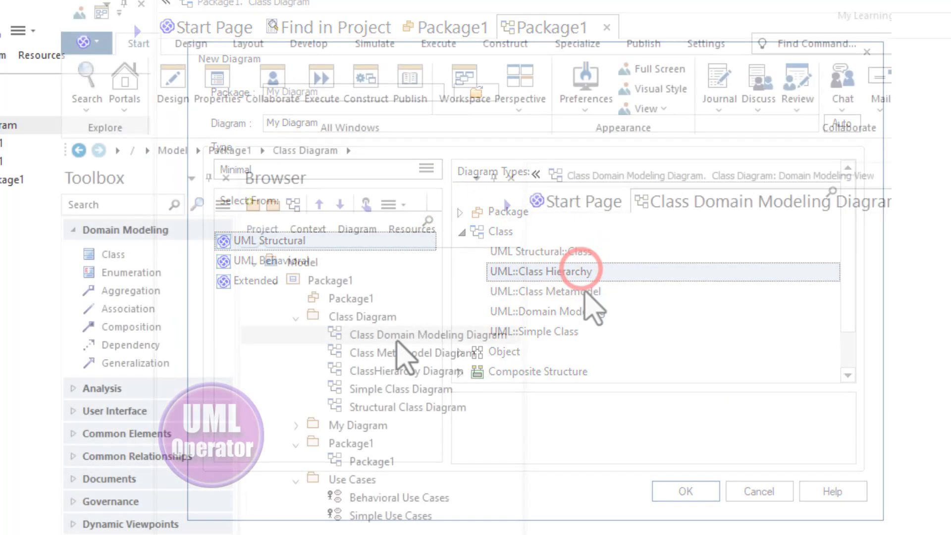
- Compare the Toolbox contents of the Domain Modeling, Metamodel, Hierarchy, Simple and Structural class diagrams in the Class Diagram package
{"action": "left_click", "coordinate": [396, 335]}
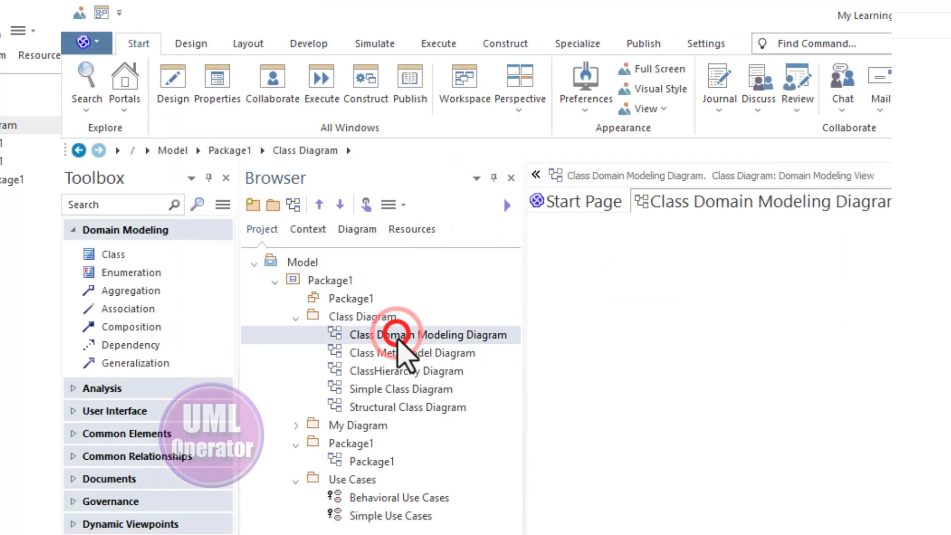
{"action": "left_click", "coordinate": [405, 353]}
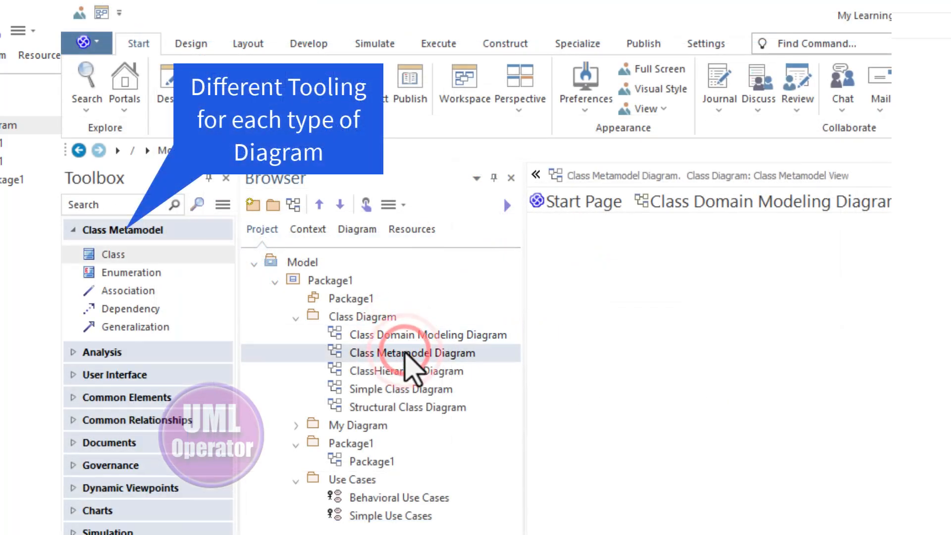
{"action": "left_click", "coordinate": [402, 373]}
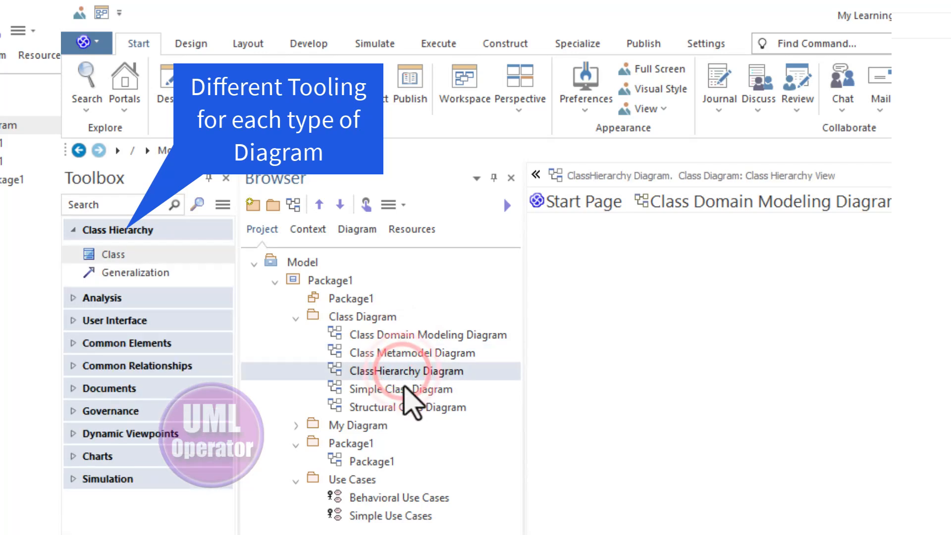
{"action": "left_click", "coordinate": [402, 389]}
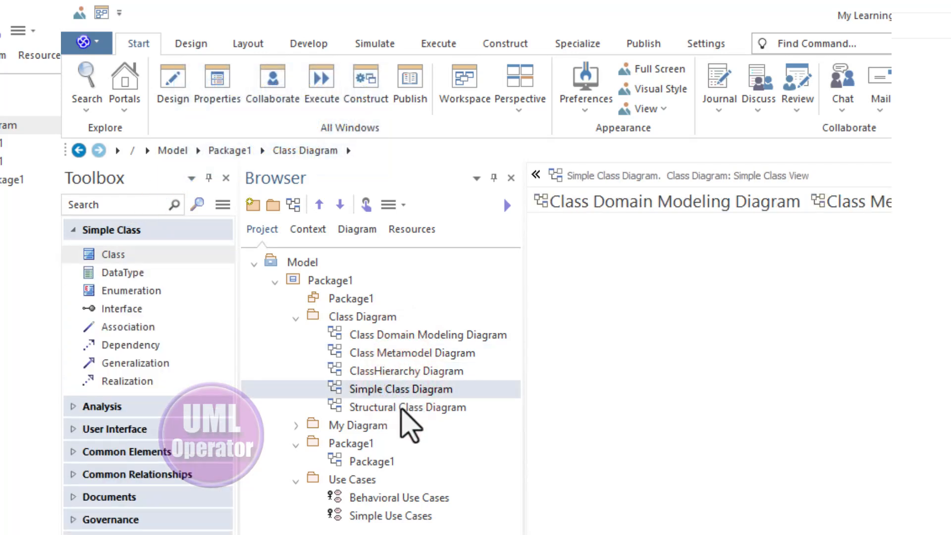
{"action": "left_click", "coordinate": [401, 407]}
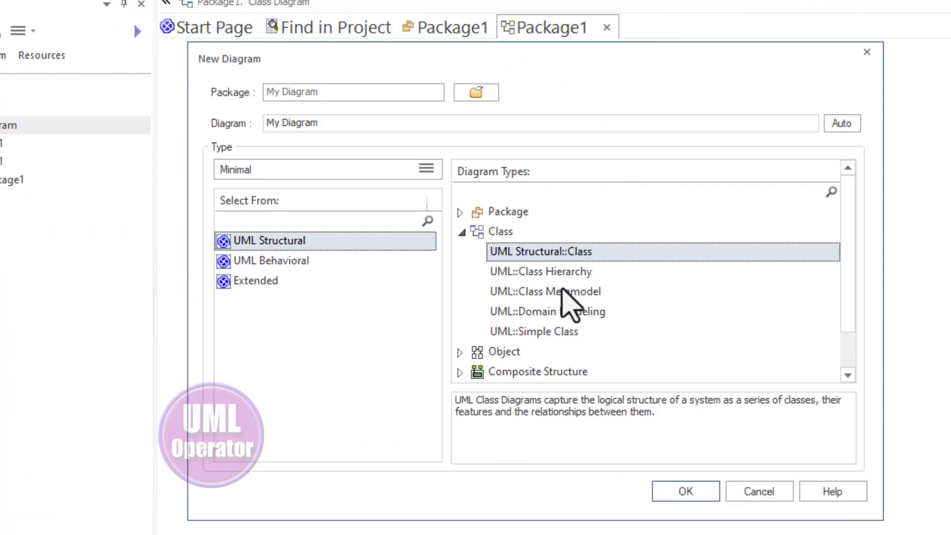
- Create the new diagram with the Class type from UML Structural, keeping the name My Diagram
{"action": "left_click", "coordinate": [510, 232]}
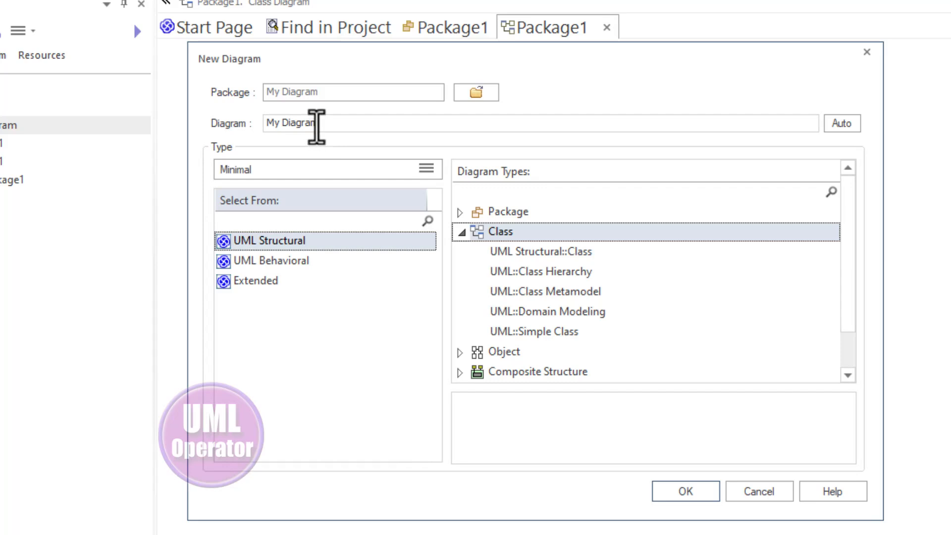
{"action": "left_click", "coordinate": [347, 124]}
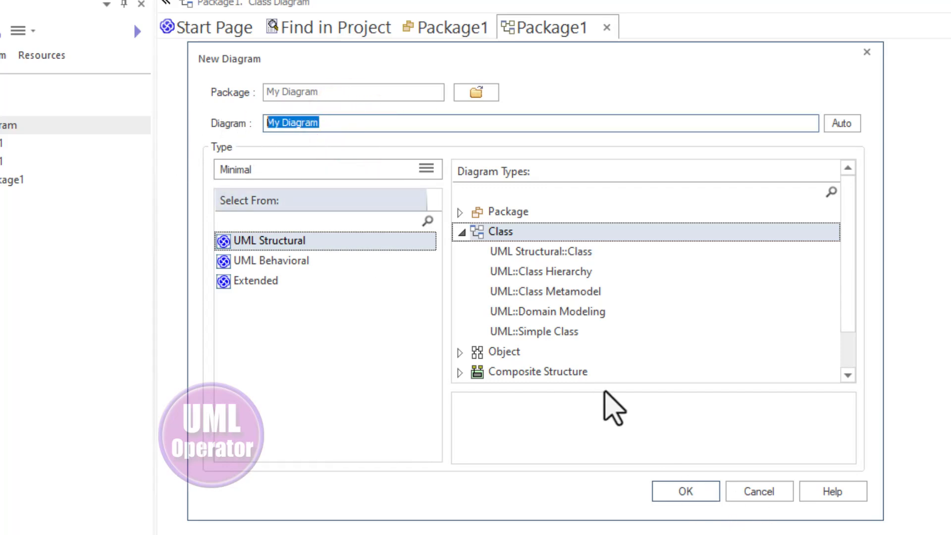
{"action": "left_click", "coordinate": [686, 492]}
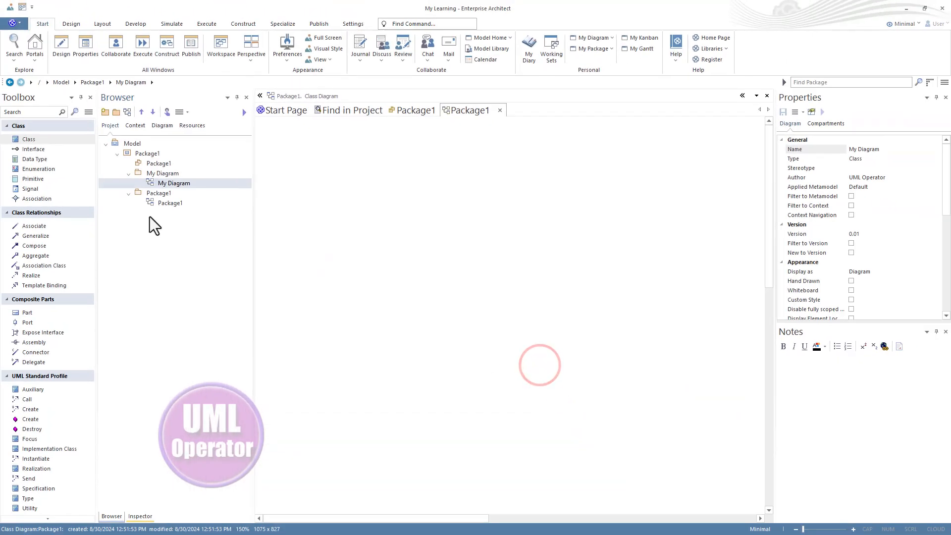
- Check where the My Diagram package and its diagram sit under the top-level Package1, and open the My Diagram class diagram
{"action": "left_click", "coordinate": [165, 184]}
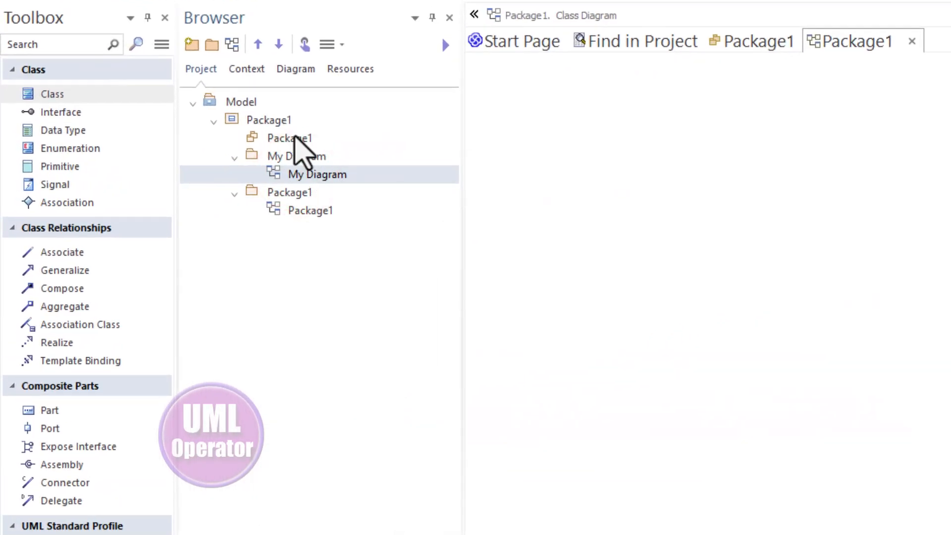
{"action": "left_click", "coordinate": [154, 153]}
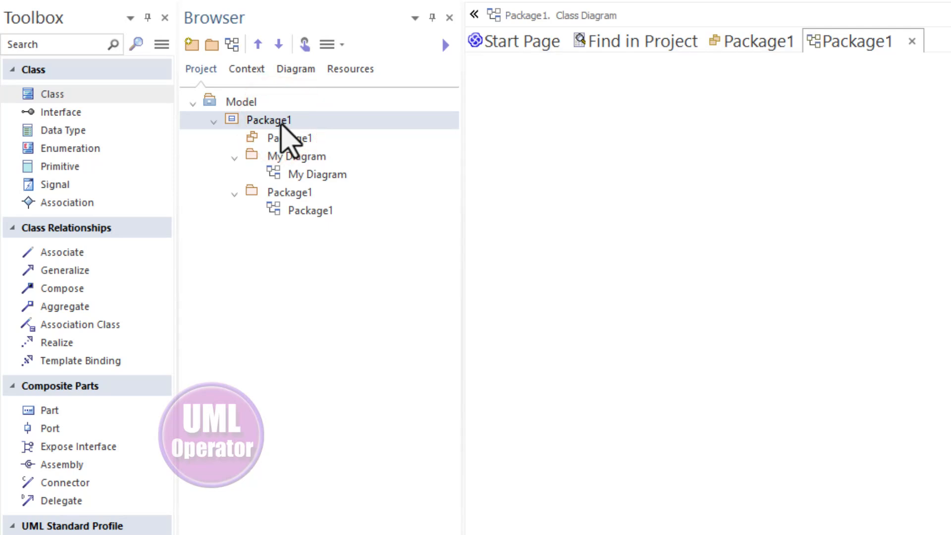
{"action": "left_click", "coordinate": [294, 158]}
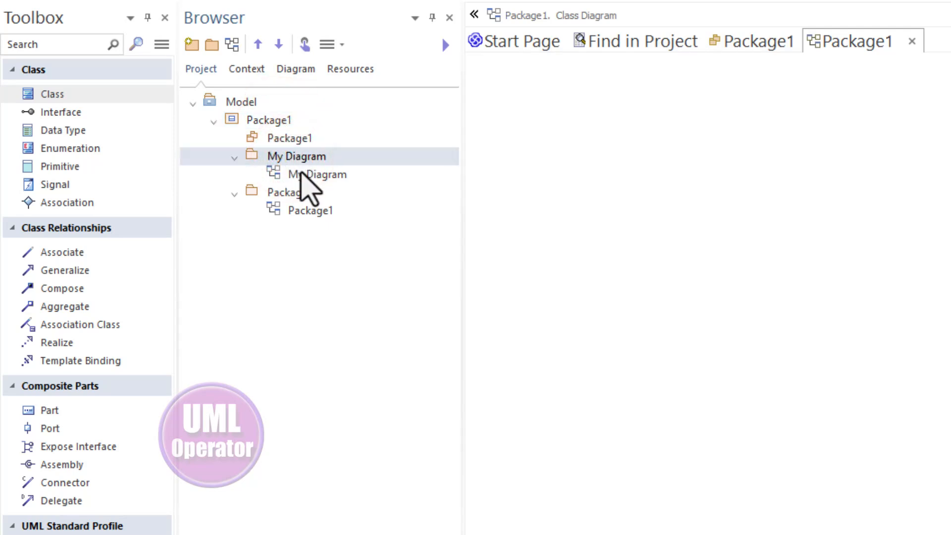
{"action": "left_click", "coordinate": [299, 175]}
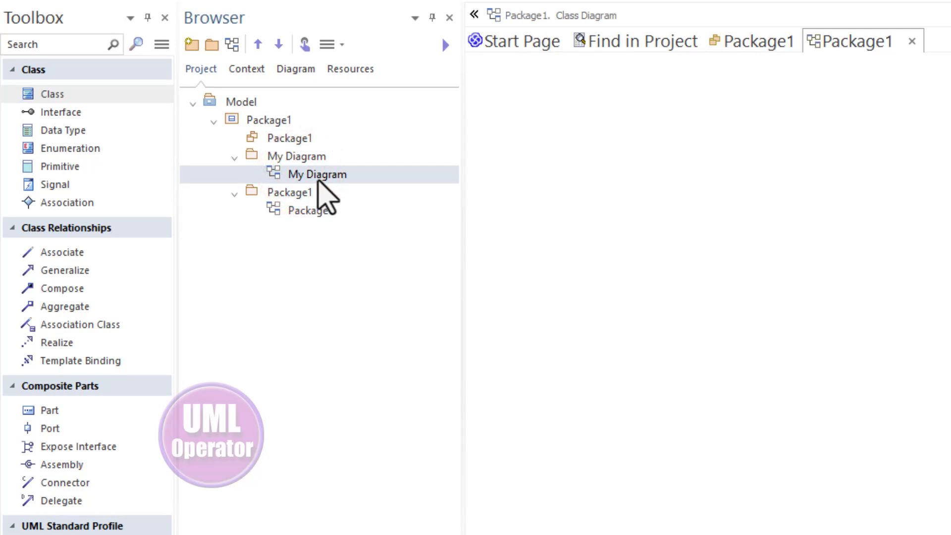
{"action": "double_click", "coordinate": [318, 179]}
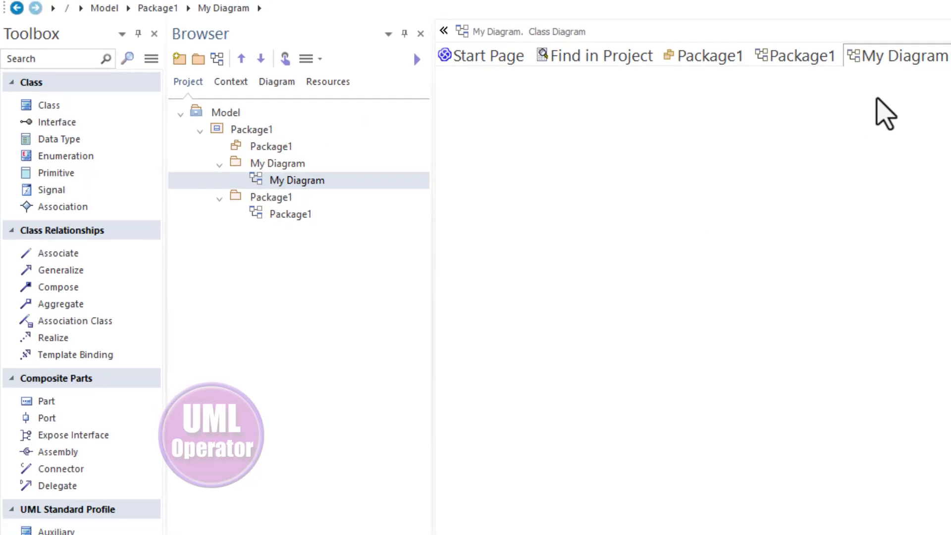
- Clean up the workspace by closing all open tabs except My Diagram
{"action": "left_click", "coordinate": [898, 59]}
{"action": "right_click", "coordinate": [899, 60]}
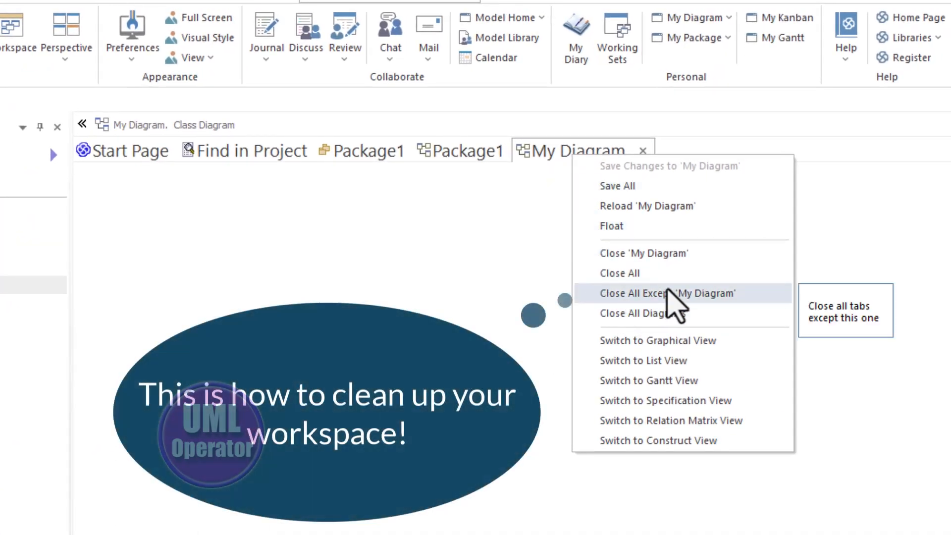
{"action": "left_click", "coordinate": [671, 294]}
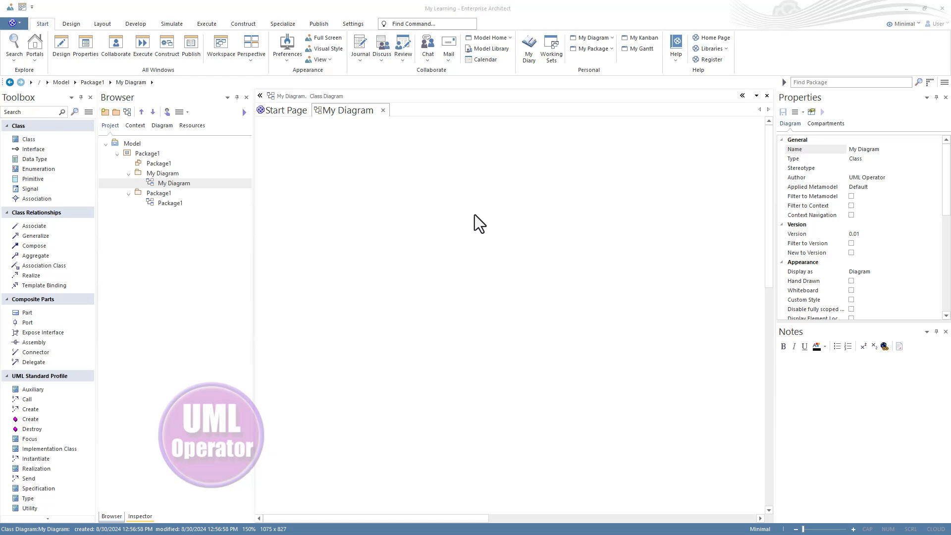
- Create a non-strict personal perspective named Learning UML in the perspective settings
{"action": "left_click", "coordinate": [252, 64]}
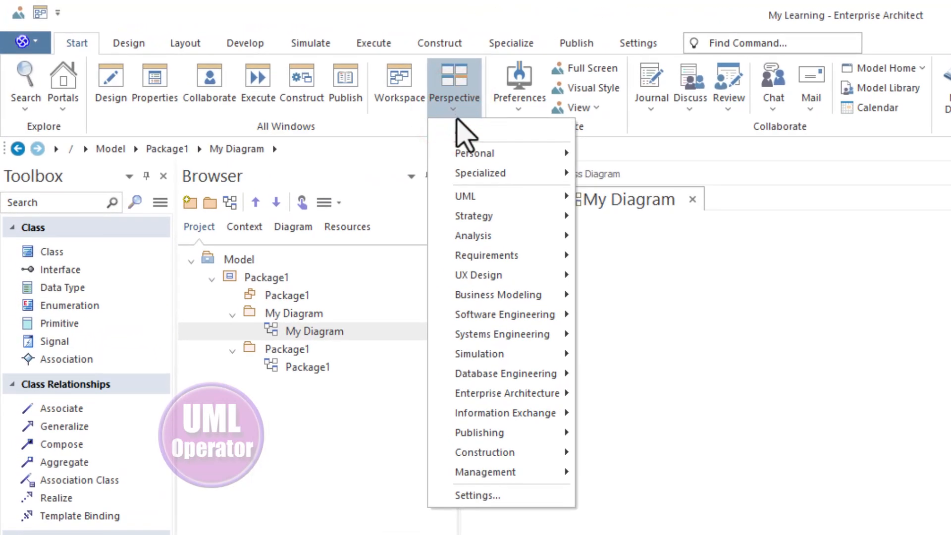
{"action": "mouse_move", "coordinate": [474, 158]}
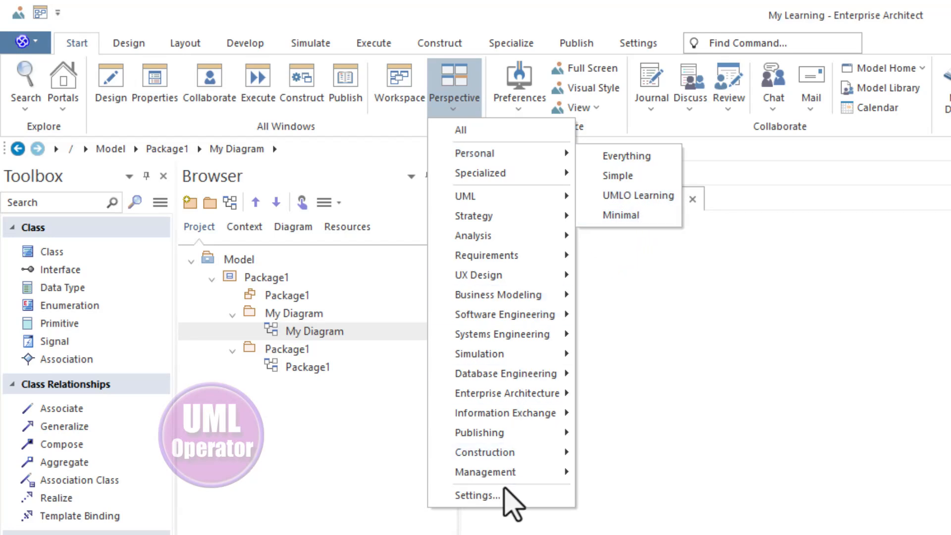
{"action": "left_click", "coordinate": [490, 495]}
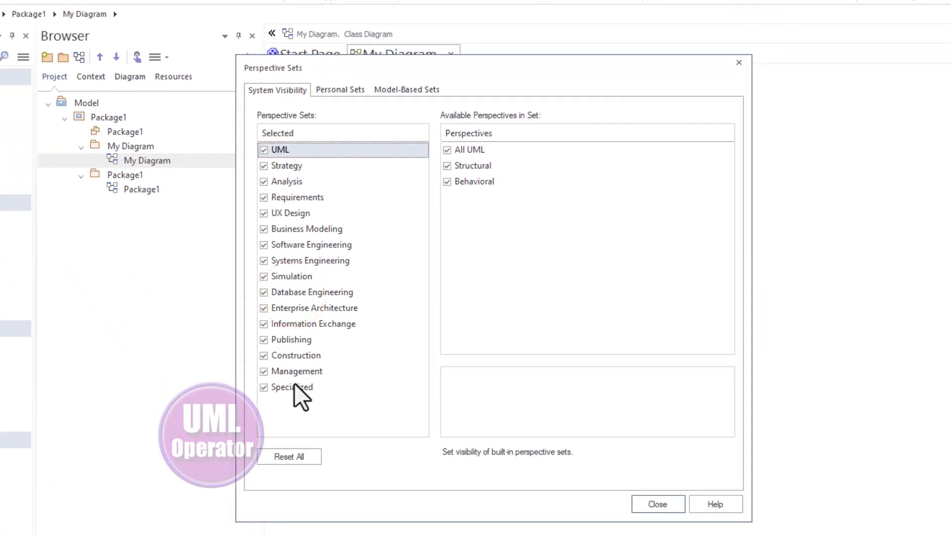
{"action": "left_click", "coordinate": [338, 90]}
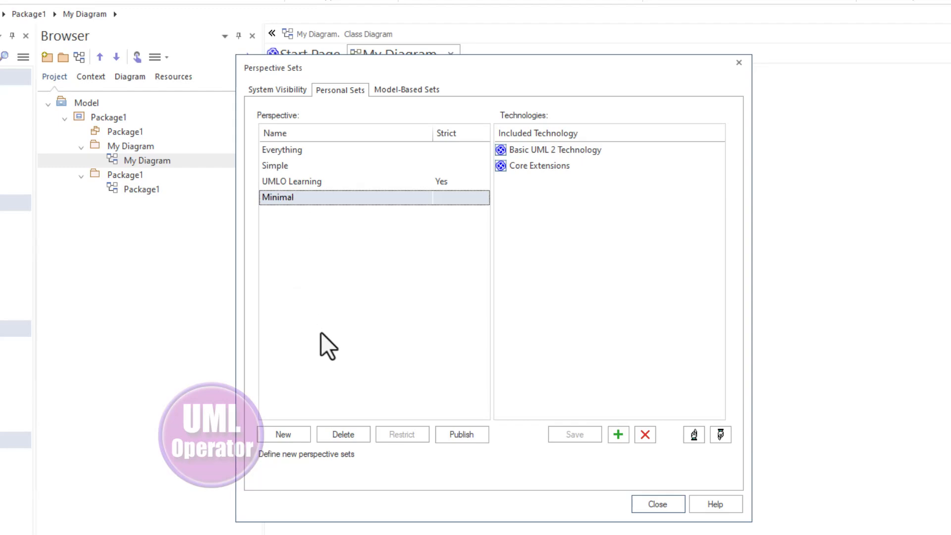
{"action": "left_click", "coordinate": [288, 435]}
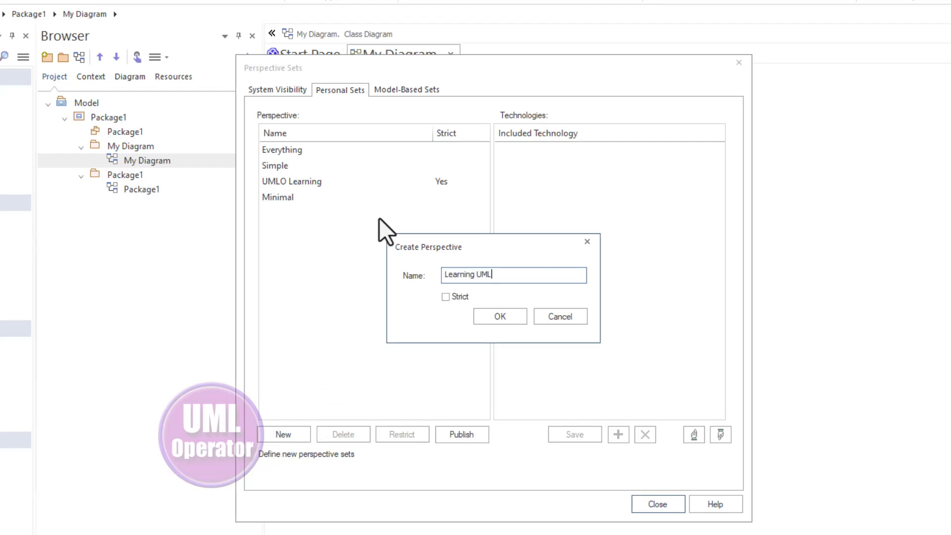
{"action": "left_click", "coordinate": [497, 319]}
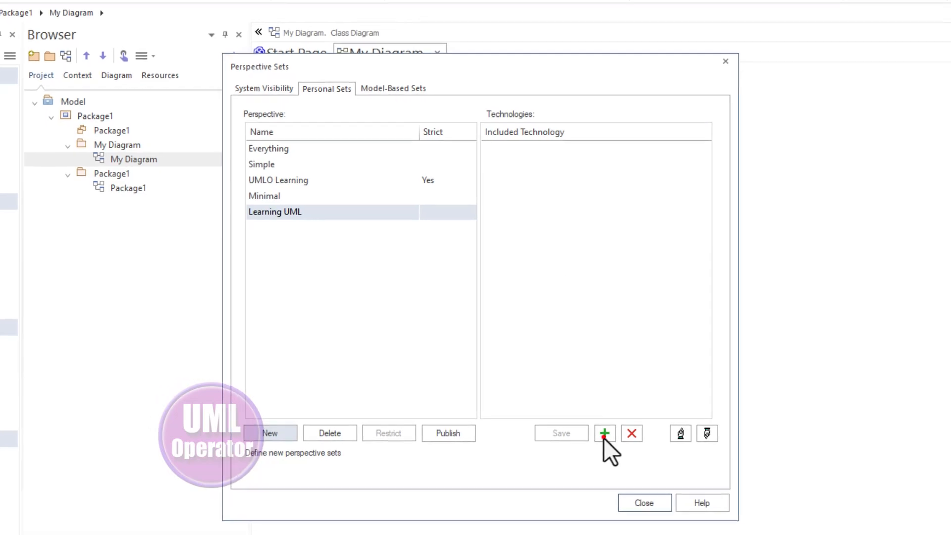
- Include Basic UML 2 Technology in the Learning UML perspective and close the perspective settings
{"action": "left_click", "coordinate": [609, 433]}
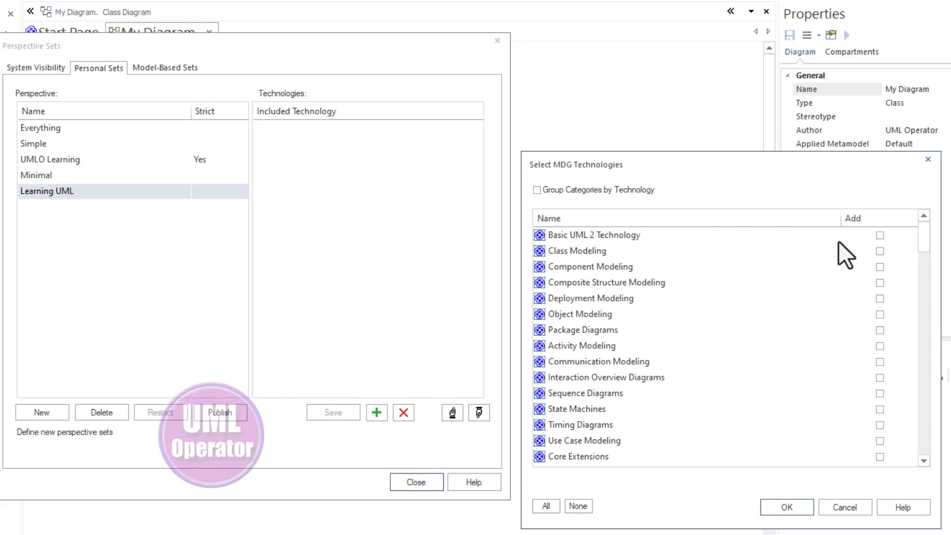
{"action": "left_click", "coordinate": [877, 238]}
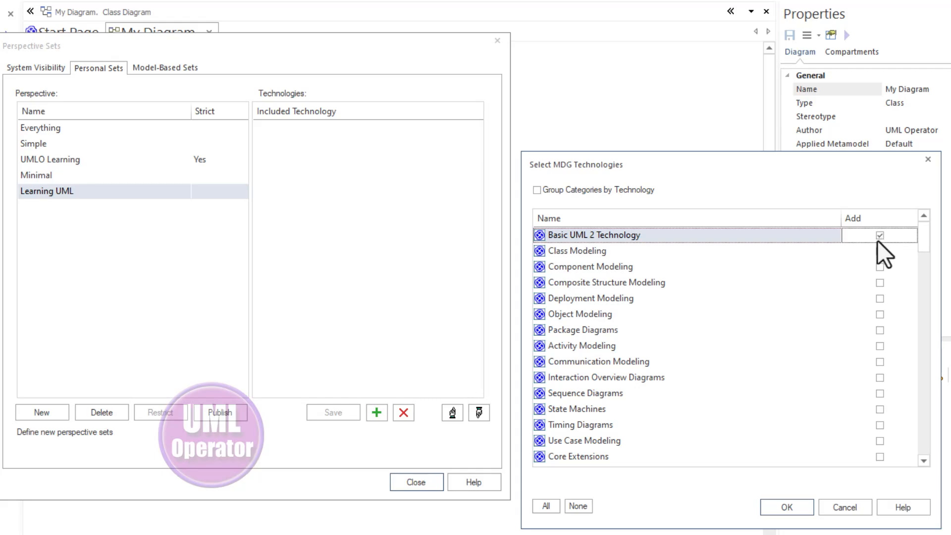
{"action": "left_click", "coordinate": [799, 514]}
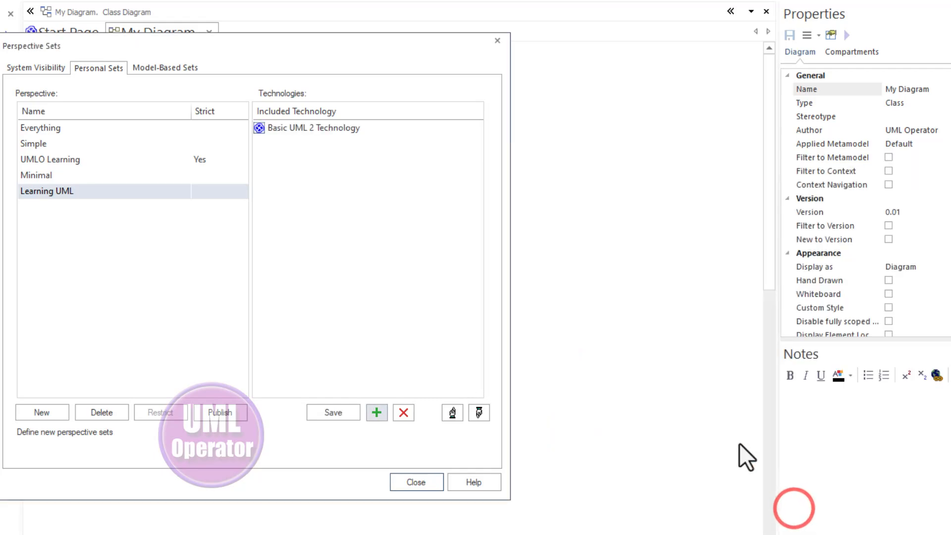
{"action": "left_click", "coordinate": [407, 479]}
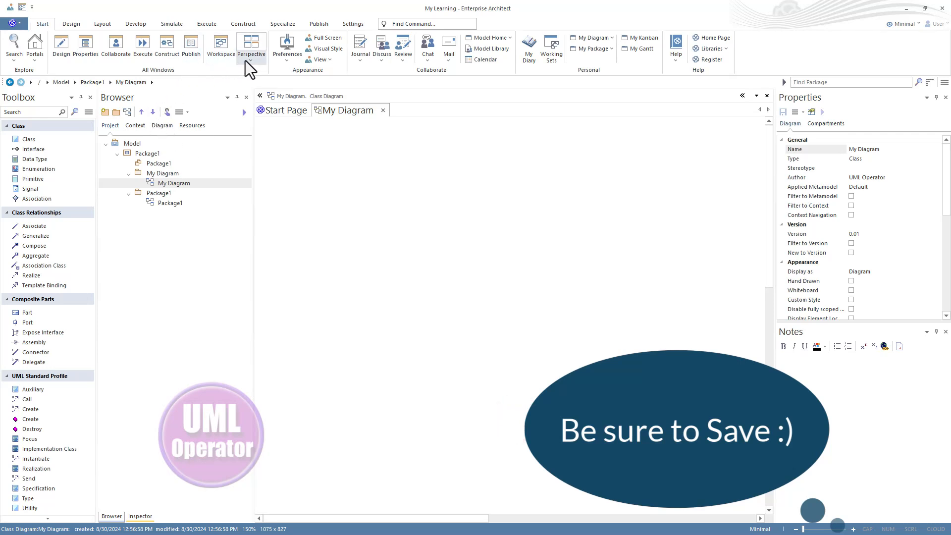
- Switch the active perspective to the personal perspective Learning UML
{"action": "left_click", "coordinate": [246, 60]}
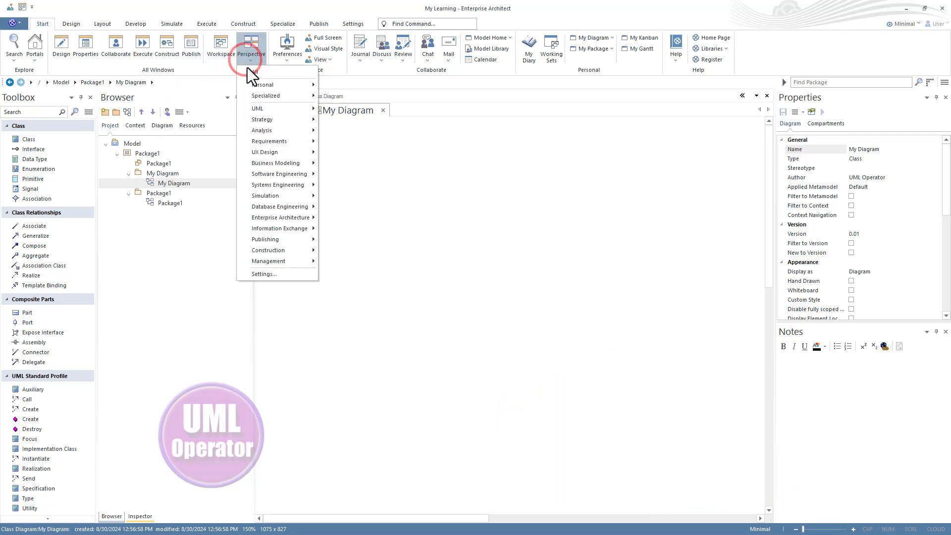
{"action": "left_click", "coordinate": [266, 87]}
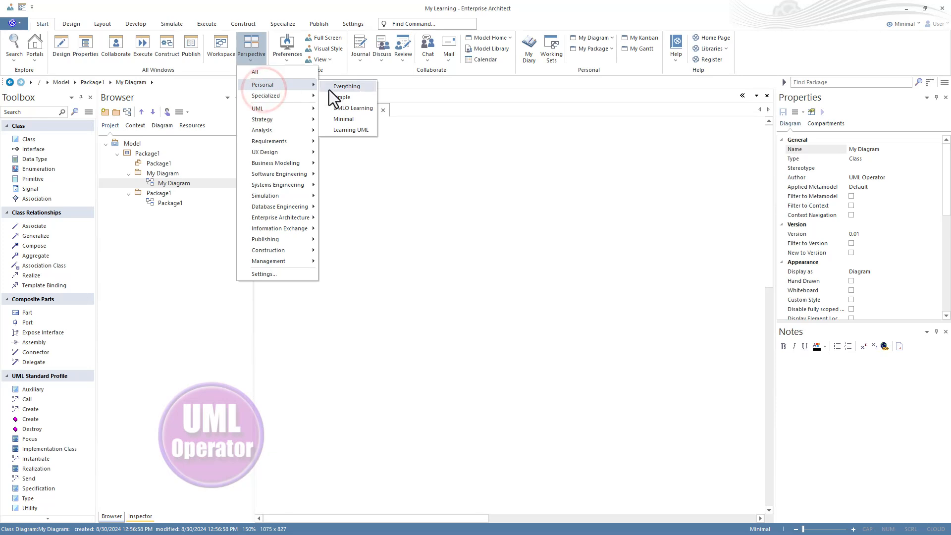
{"action": "left_click", "coordinate": [358, 133]}
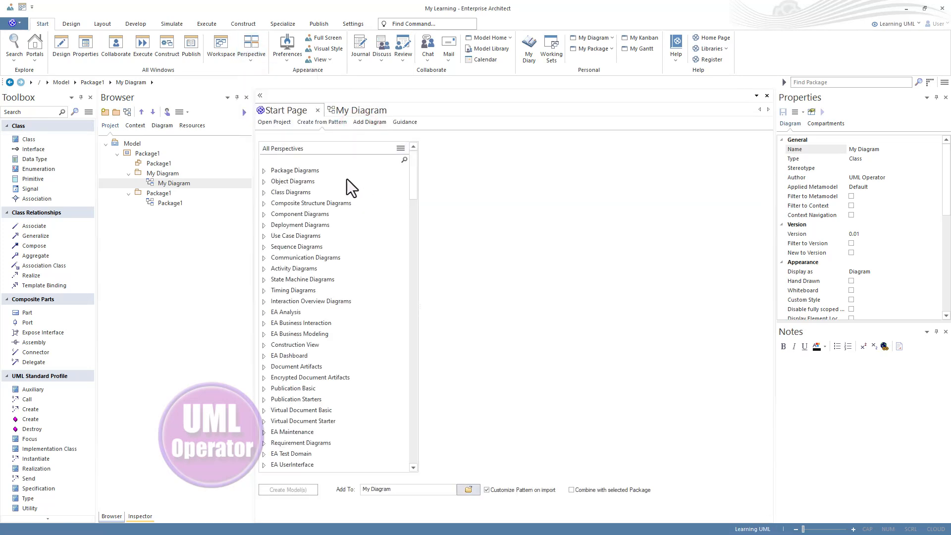
- Browse the start page's project options and the Package, Object and Class Diagrams patterns available for creating a model
{"action": "left_click", "coordinate": [280, 123]}
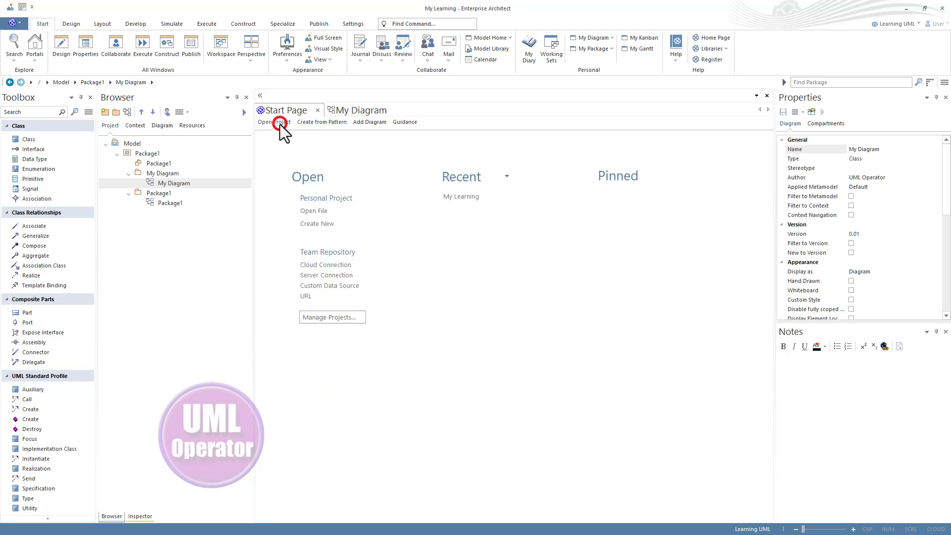
{"action": "left_click", "coordinate": [322, 122]}
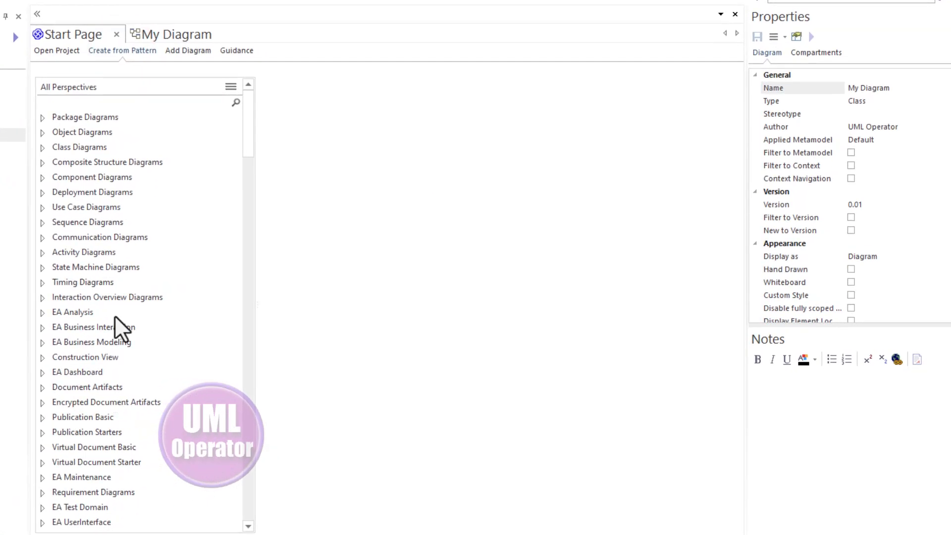
{"action": "left_click", "coordinate": [42, 118]}
{"action": "left_click", "coordinate": [70, 132]}
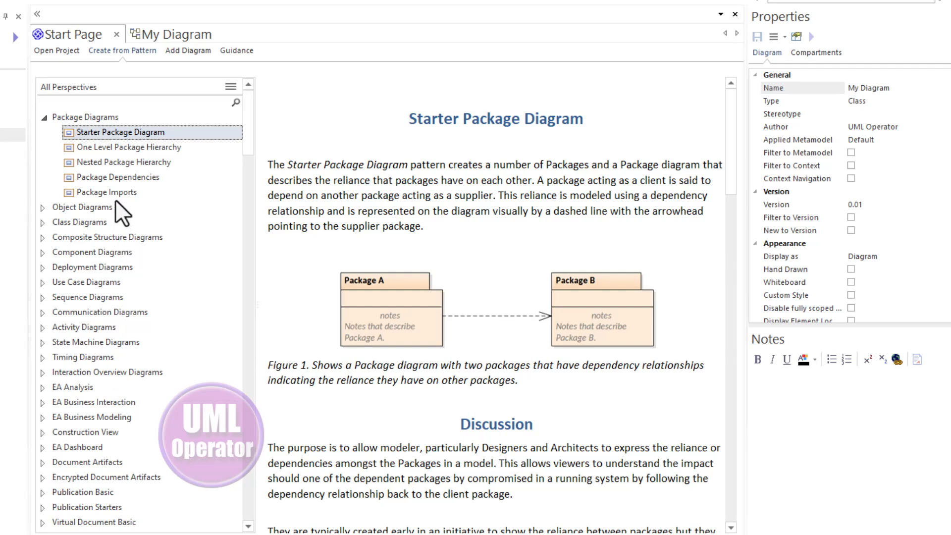
{"action": "left_click", "coordinate": [42, 207]}
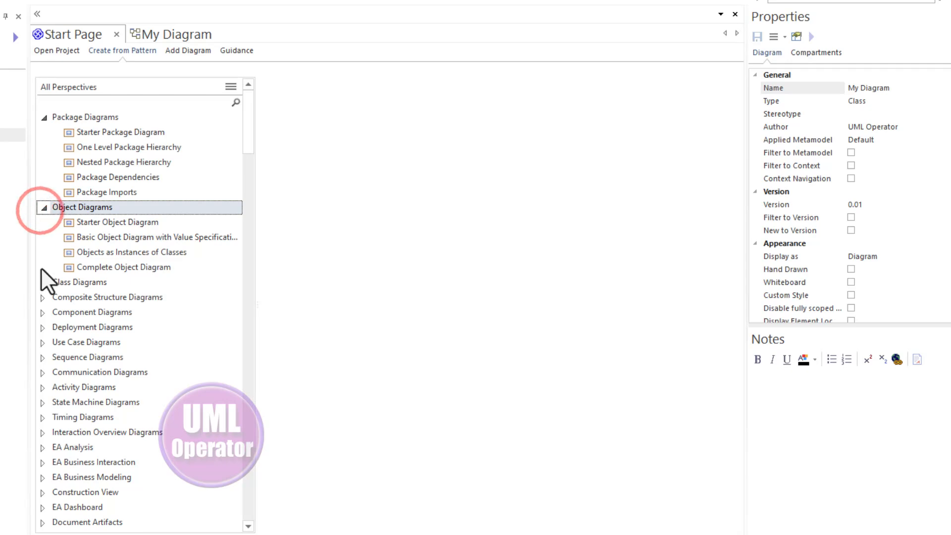
{"action": "left_click", "coordinate": [41, 282]}
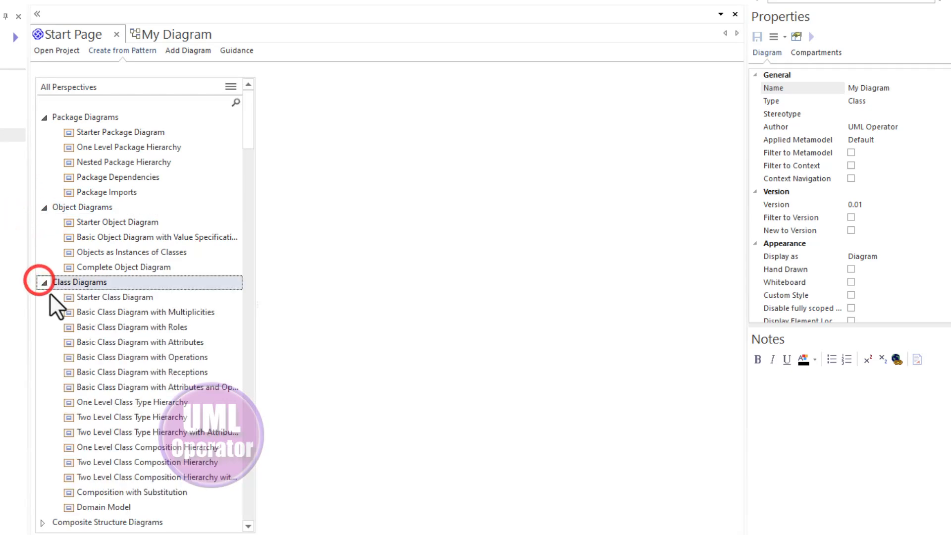
- Create a model from the Starter Class Diagram pattern in the My Diagram package and open its class diagram
{"action": "left_click", "coordinate": [106, 297]}
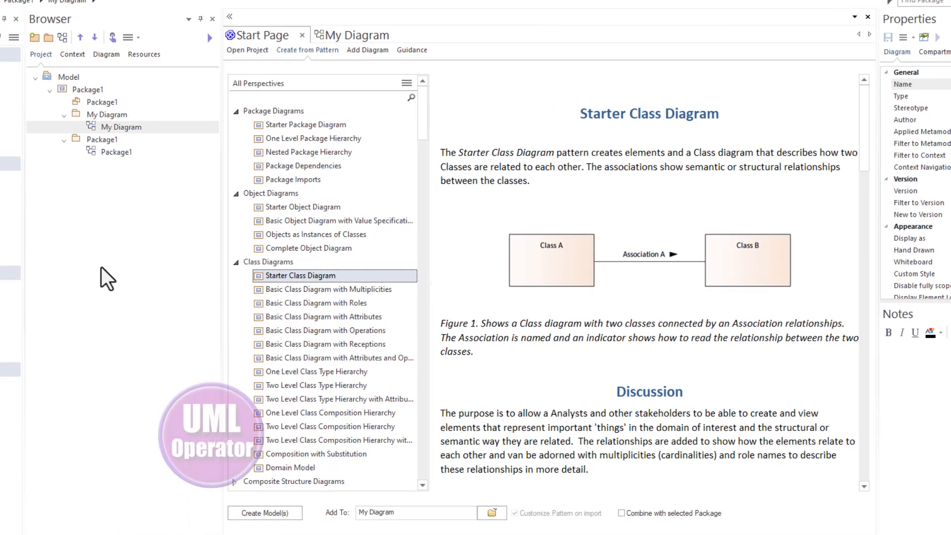
{"action": "left_click", "coordinate": [263, 513]}
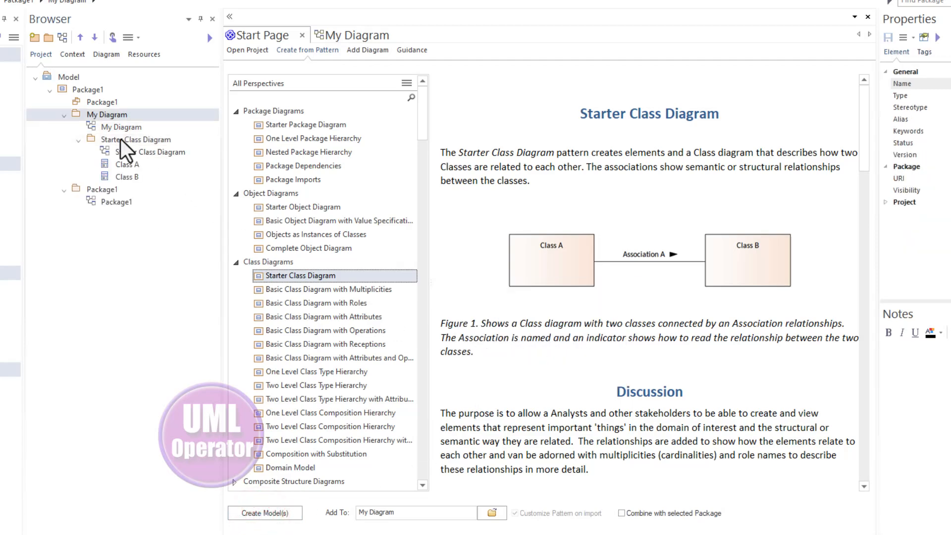
{"action": "left_click", "coordinate": [99, 114]}
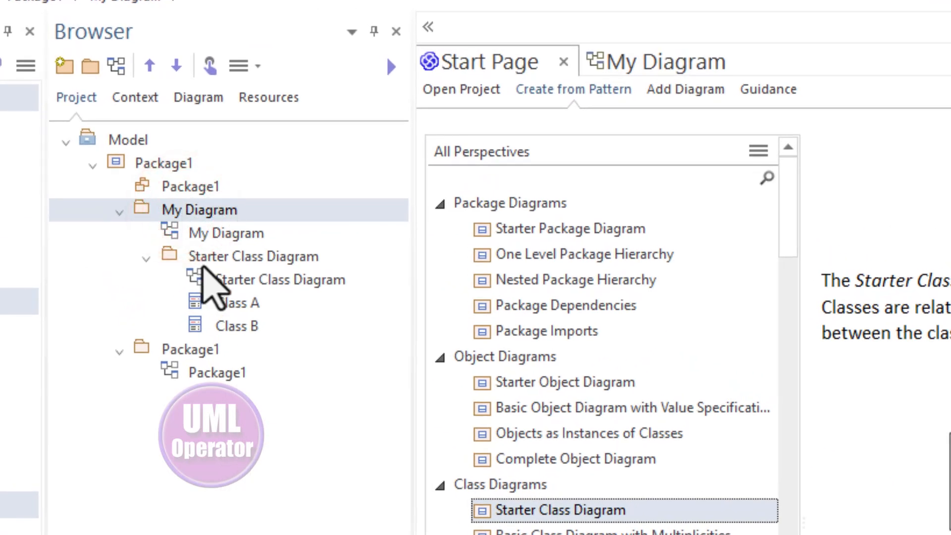
{"action": "left_click", "coordinate": [199, 259]}
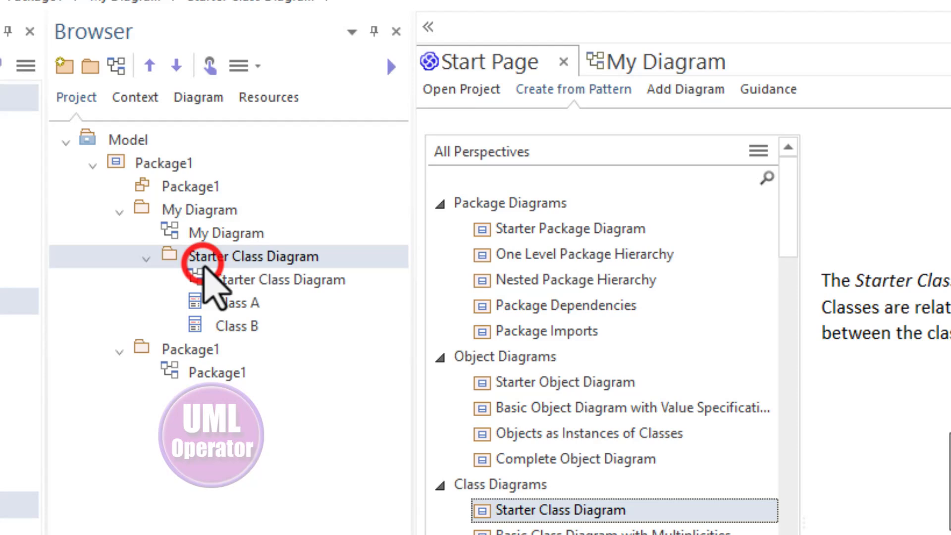
{"action": "double_click", "coordinate": [271, 280]}
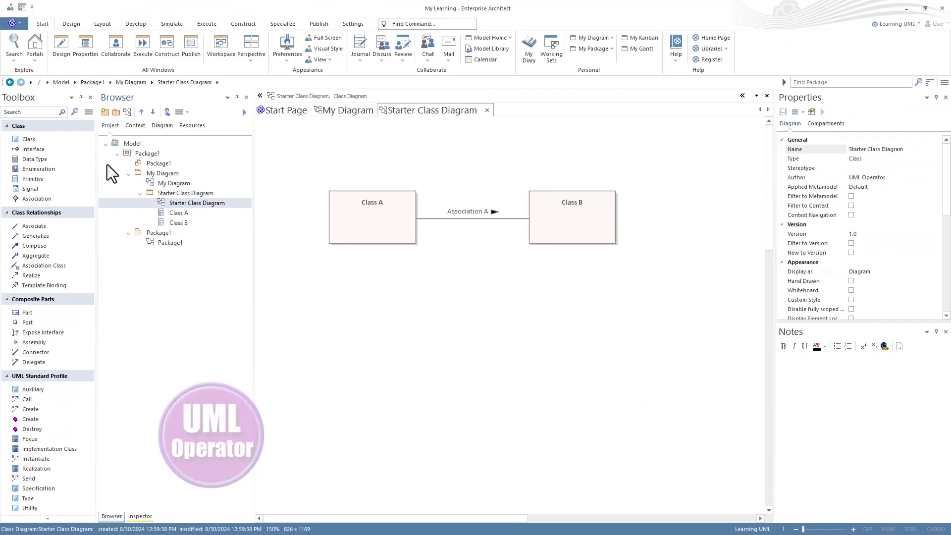
- Delete the My Diagram class diagram from the My Diagram package and confirm the deletion
{"action": "left_click", "coordinate": [172, 184]}
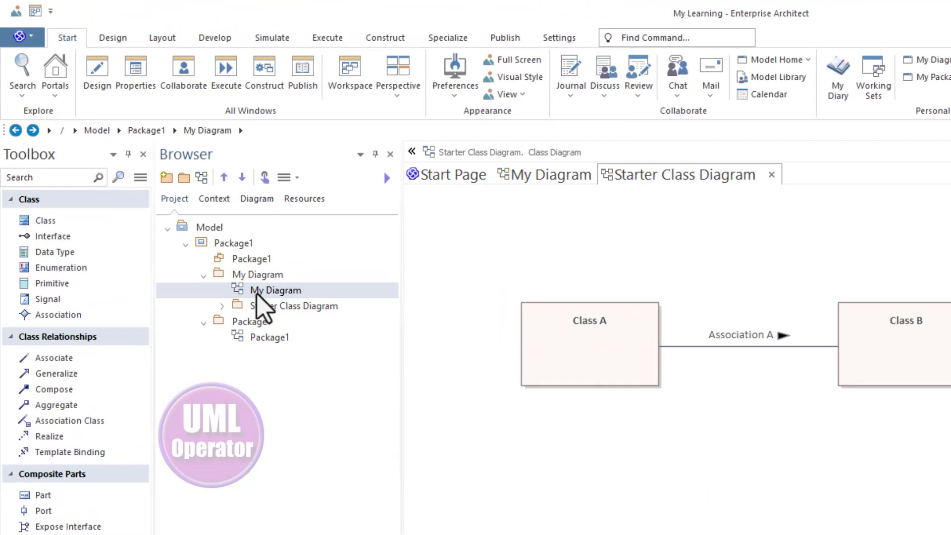
{"action": "right_click", "coordinate": [256, 294]}
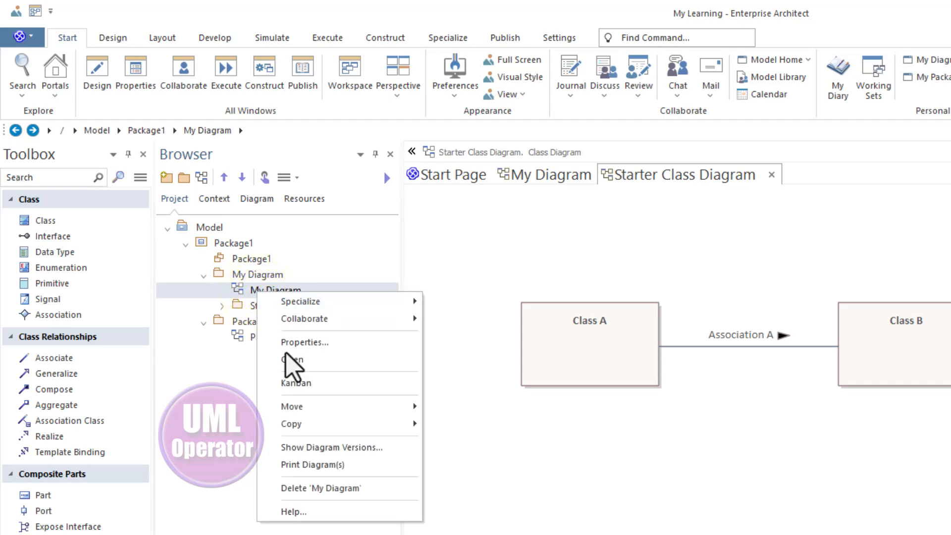
{"action": "left_click", "coordinate": [306, 488]}
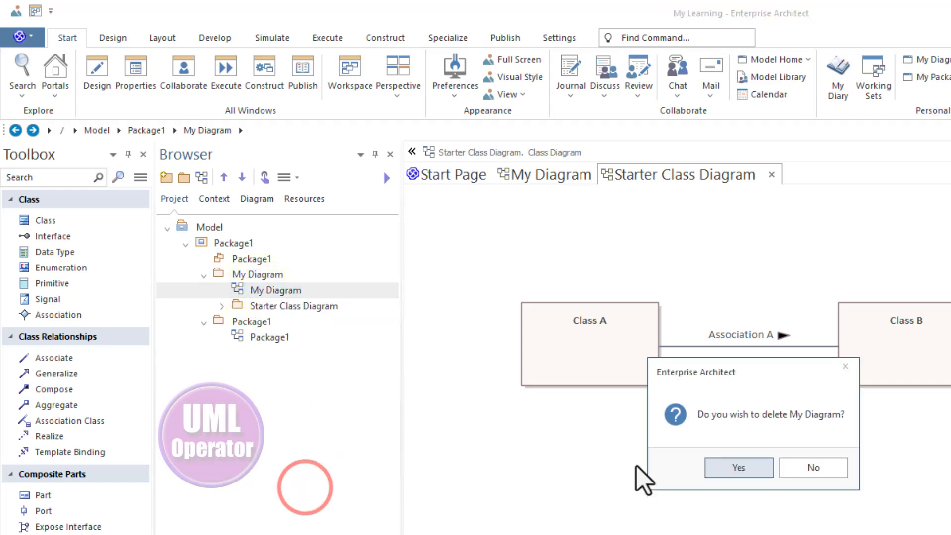
{"action": "left_click", "coordinate": [743, 468]}
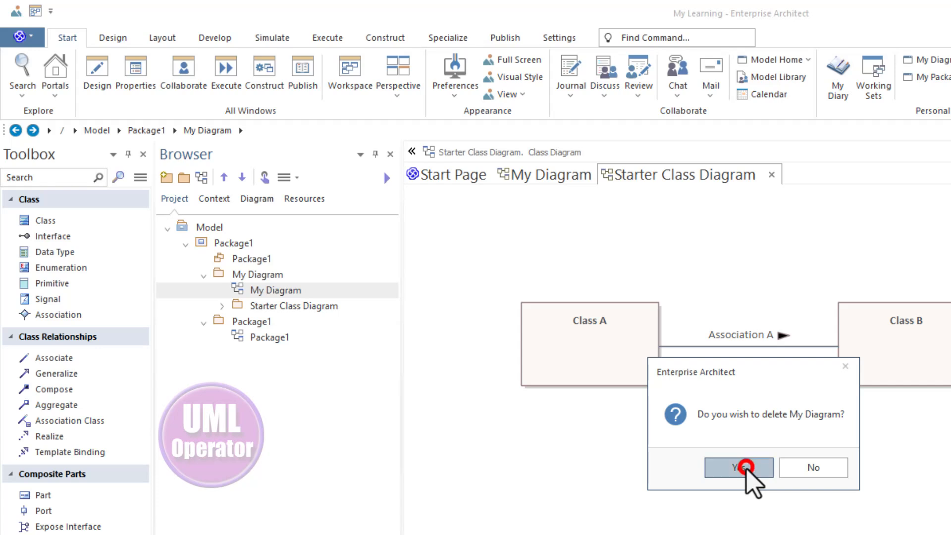
- Start a new diagram in the My Diagram package and look through the technologies offered under All Perspectives
{"action": "left_click", "coordinate": [258, 275]}
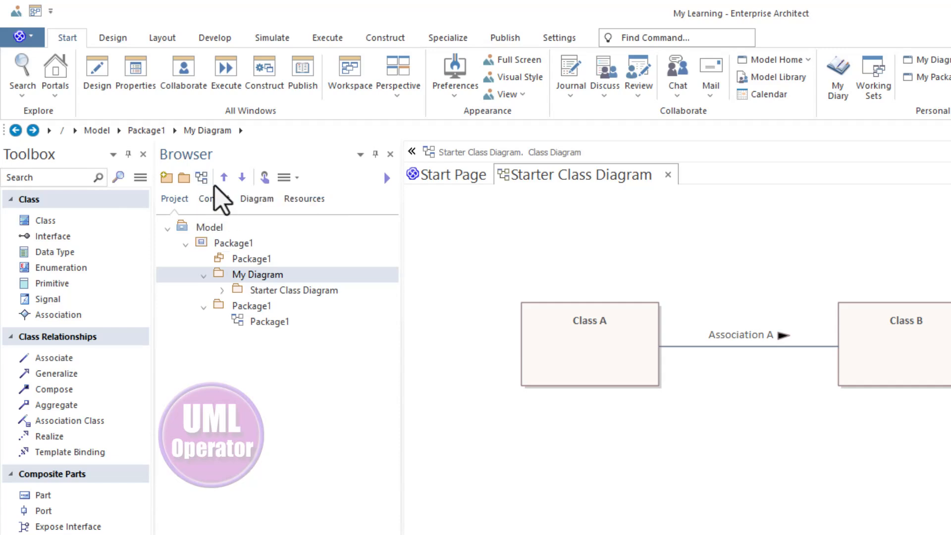
{"action": "left_click", "coordinate": [201, 176]}
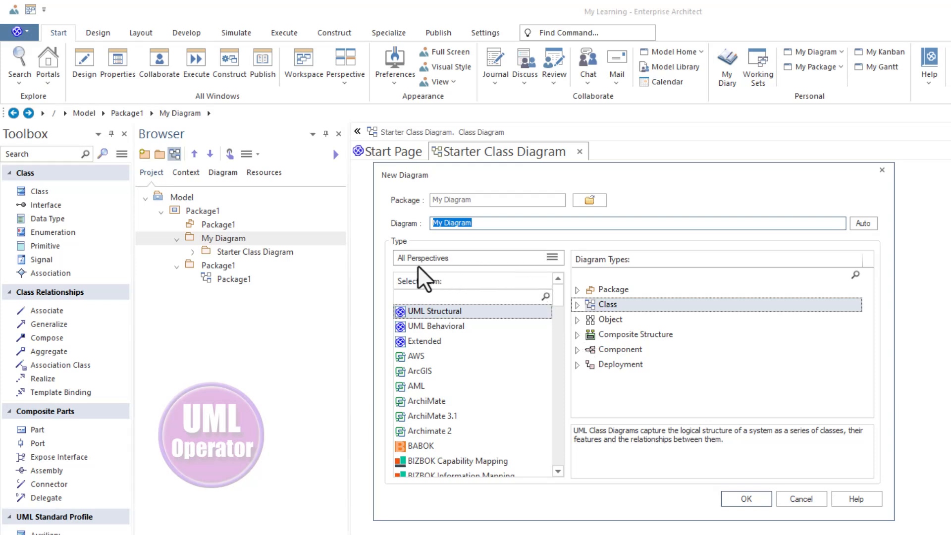
{"action": "scroll", "coordinate": [458, 344], "scroll_direction": "down", "scroll_amount": 8}
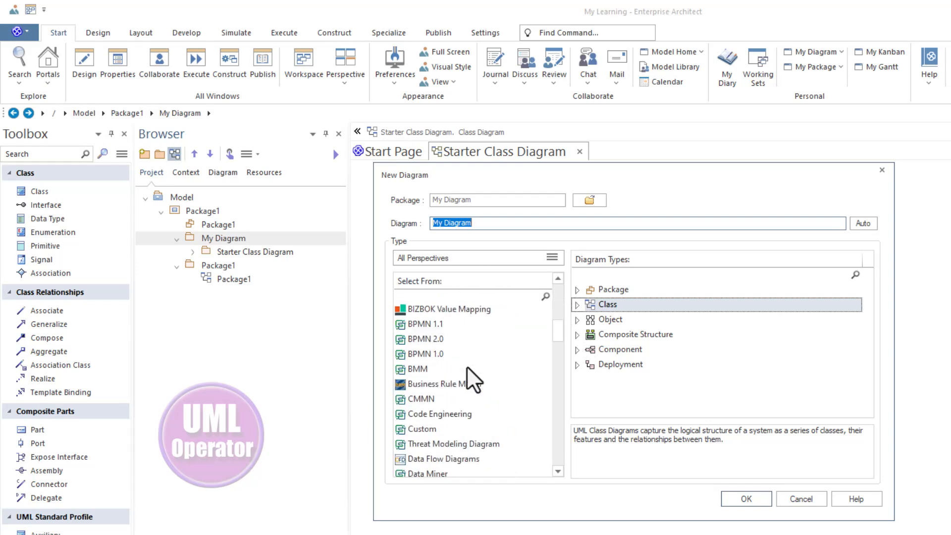
{"action": "scroll", "coordinate": [473, 380], "scroll_direction": "down", "scroll_amount": 12}
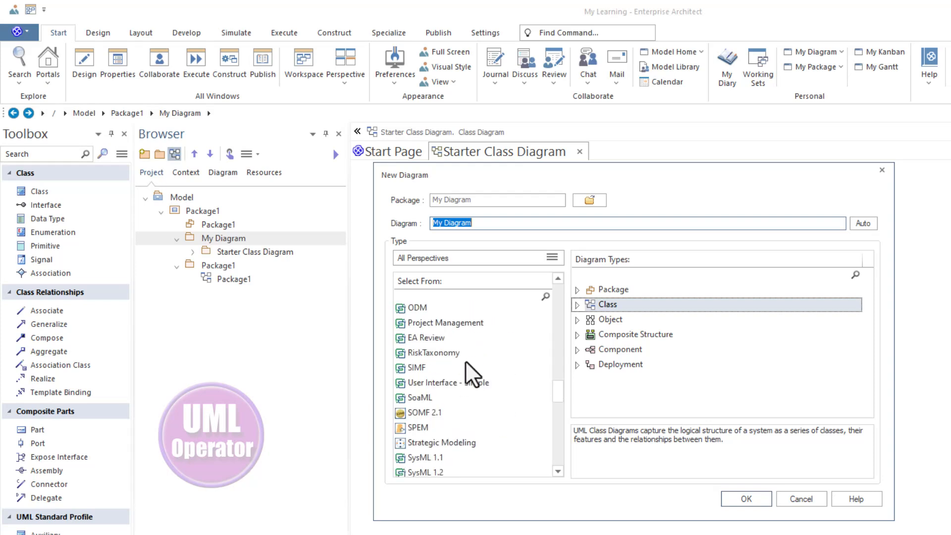
{"action": "scroll", "coordinate": [473, 377], "scroll_direction": "down", "scroll_amount": 12}
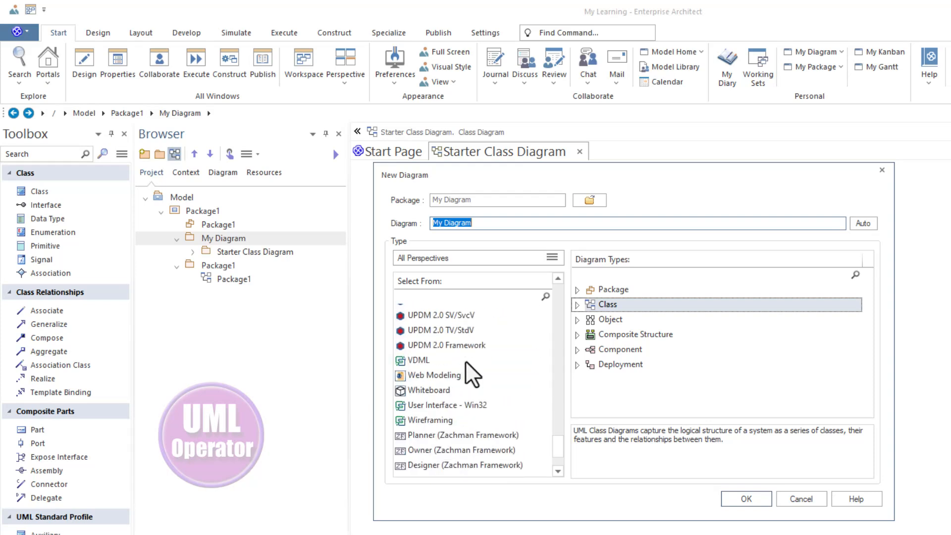
{"action": "scroll", "coordinate": [438, 452], "scroll_direction": "up", "scroll_amount": 12}
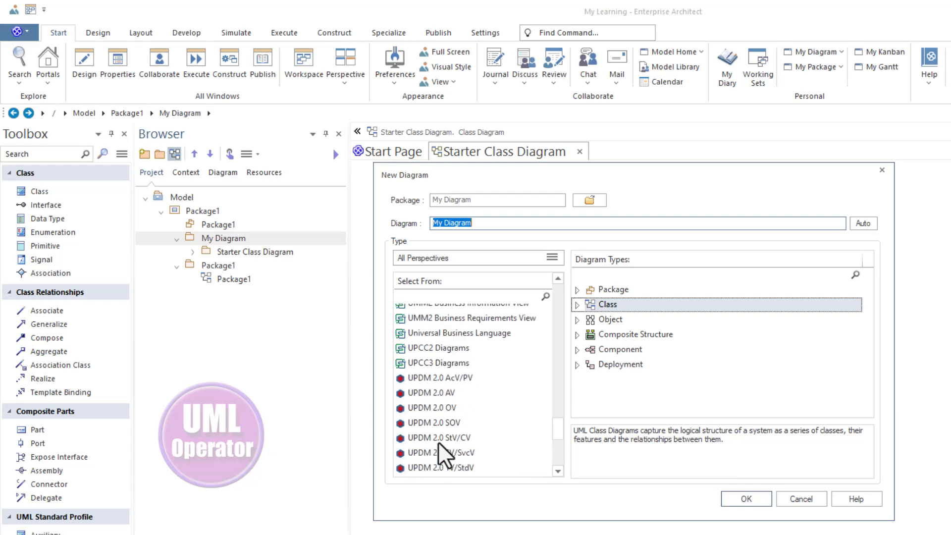
{"action": "scroll", "coordinate": [447, 446], "scroll_direction": "up", "scroll_amount": 10}
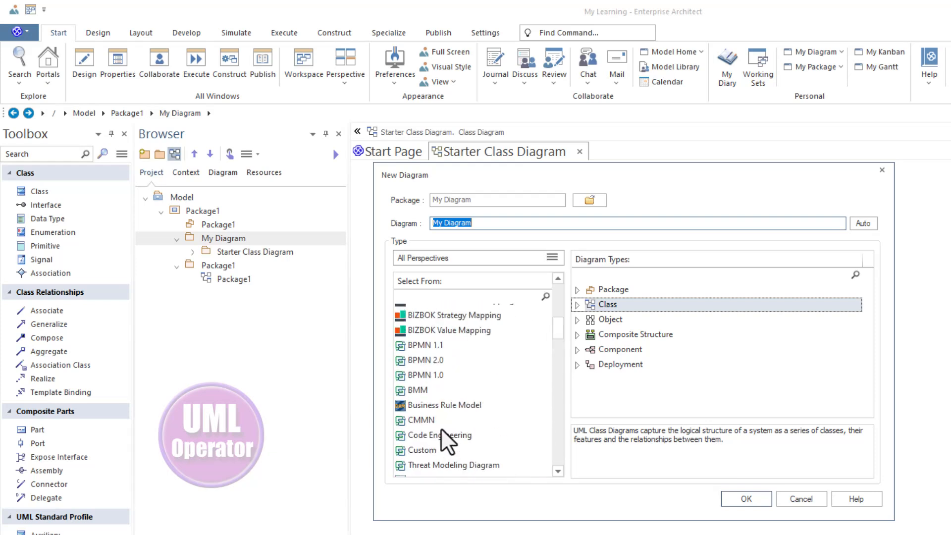
- Filter the new diagram's technologies by Learning UML and compare the UML Structural, UML Behavioral and Extended diagram types
{"action": "left_click", "coordinate": [551, 257]}
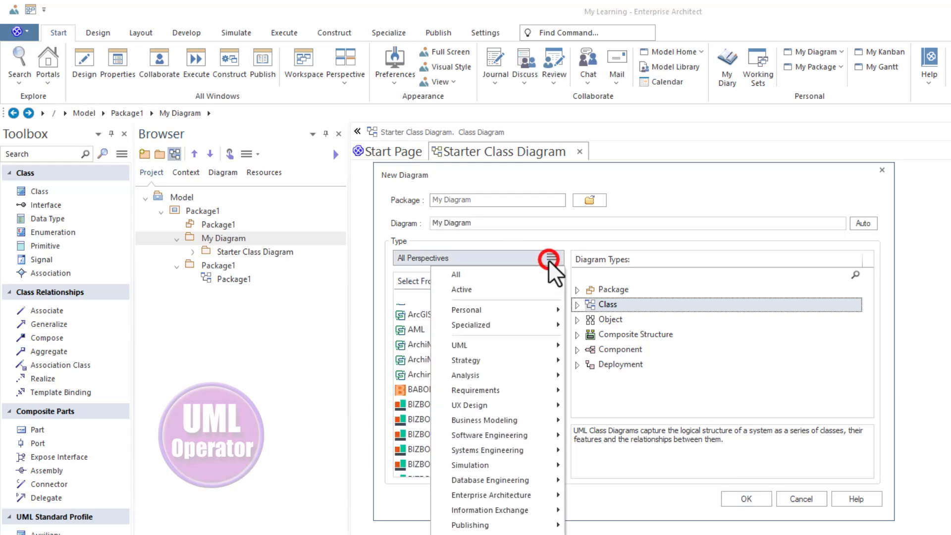
{"action": "mouse_move", "coordinate": [495, 310]}
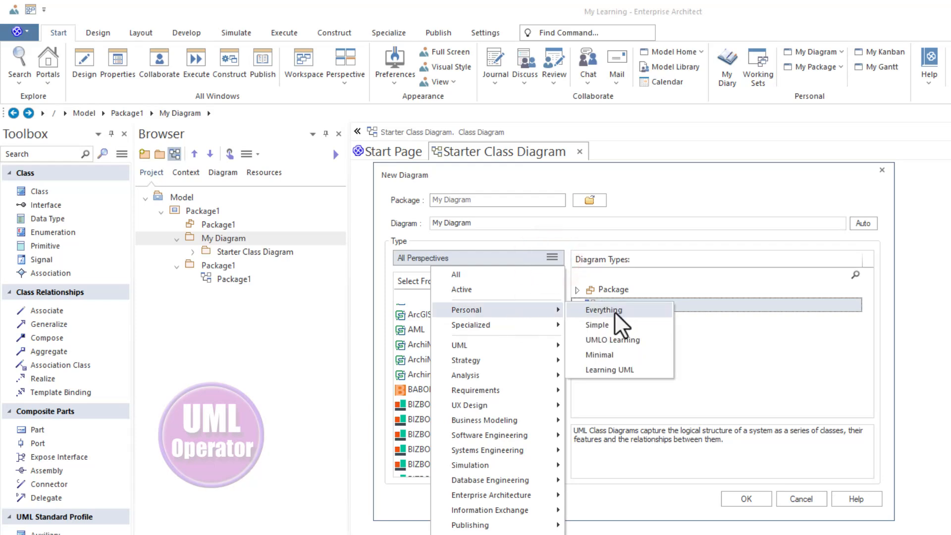
{"action": "left_click", "coordinate": [650, 372]}
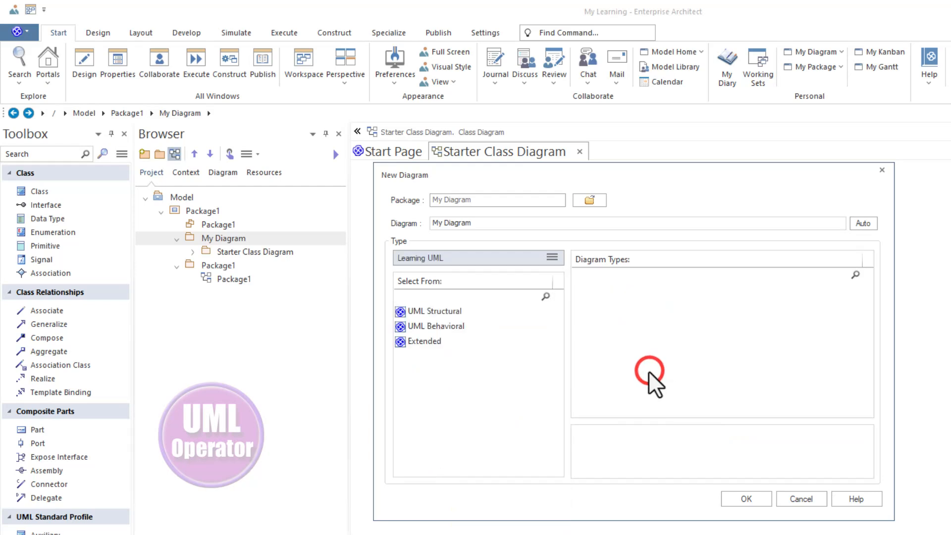
{"action": "left_click", "coordinate": [427, 312]}
{"action": "left_click", "coordinate": [425, 326]}
{"action": "left_click", "coordinate": [425, 341]}
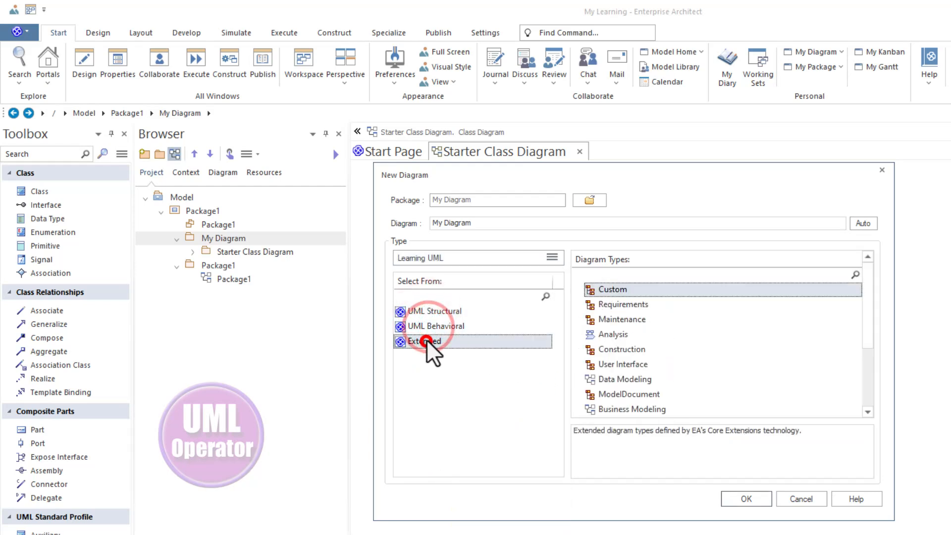
{"action": "left_click", "coordinate": [425, 326]}
{"action": "left_click", "coordinate": [427, 311]}
{"action": "left_click", "coordinate": [425, 326]}
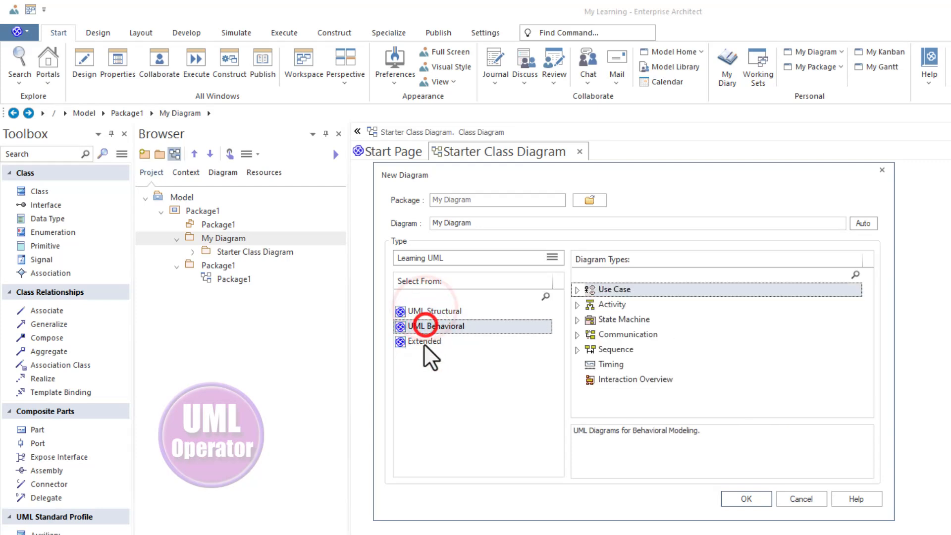
{"action": "left_click", "coordinate": [424, 341]}
- Compare the technologies offered for the new diagram under the personal perspectives Minimal and Everything
{"action": "left_click", "coordinate": [551, 256]}
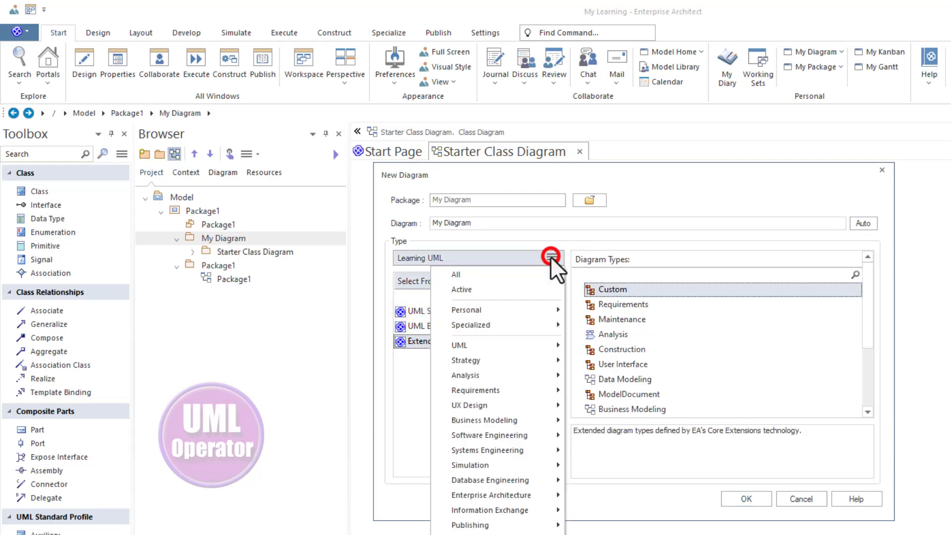
{"action": "mouse_move", "coordinate": [524, 310]}
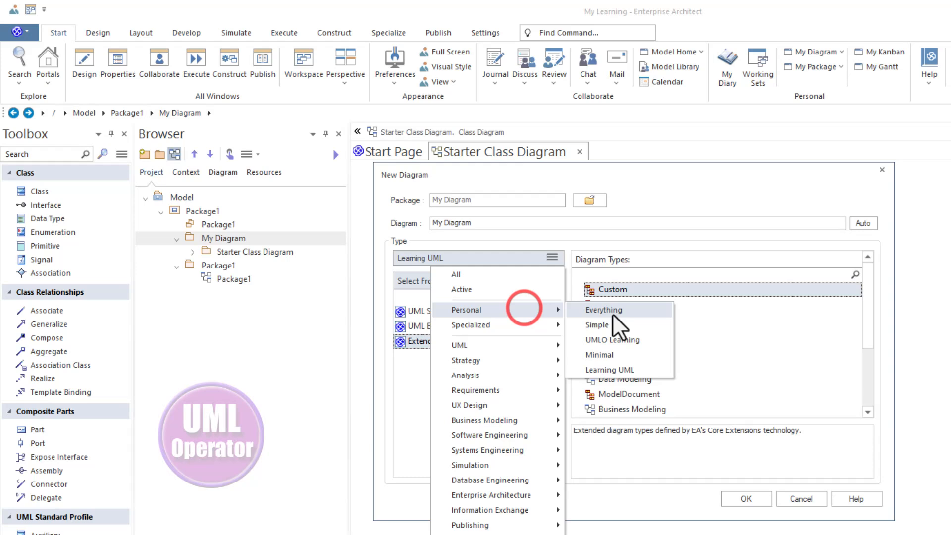
{"action": "left_click", "coordinate": [604, 353]}
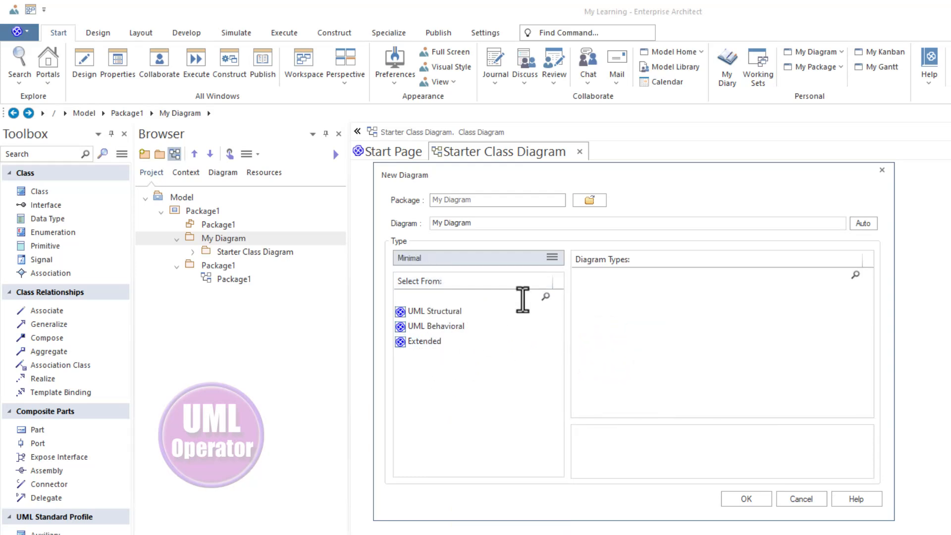
{"action": "left_click", "coordinate": [550, 256]}
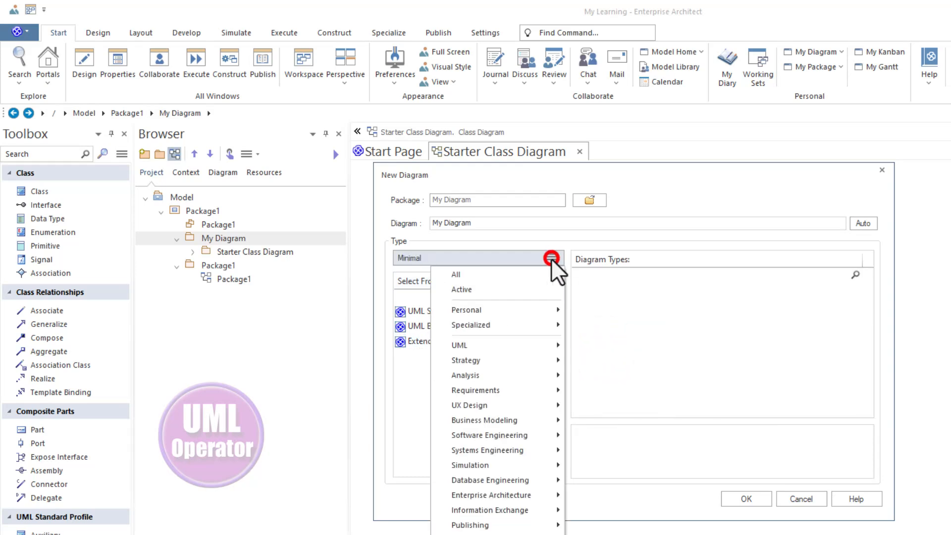
{"action": "left_click", "coordinate": [513, 313]}
{"action": "left_click", "coordinate": [604, 311]}
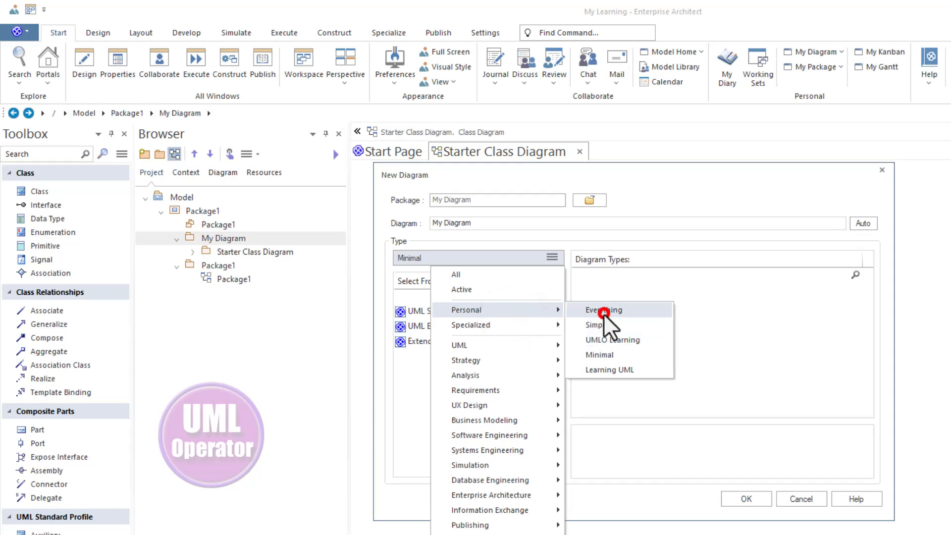
{"action": "scroll", "coordinate": [438, 395], "scroll_direction": "down", "scroll_amount": 2}
{"action": "scroll", "coordinate": [438, 394], "scroll_direction": "up", "scroll_amount": 2}
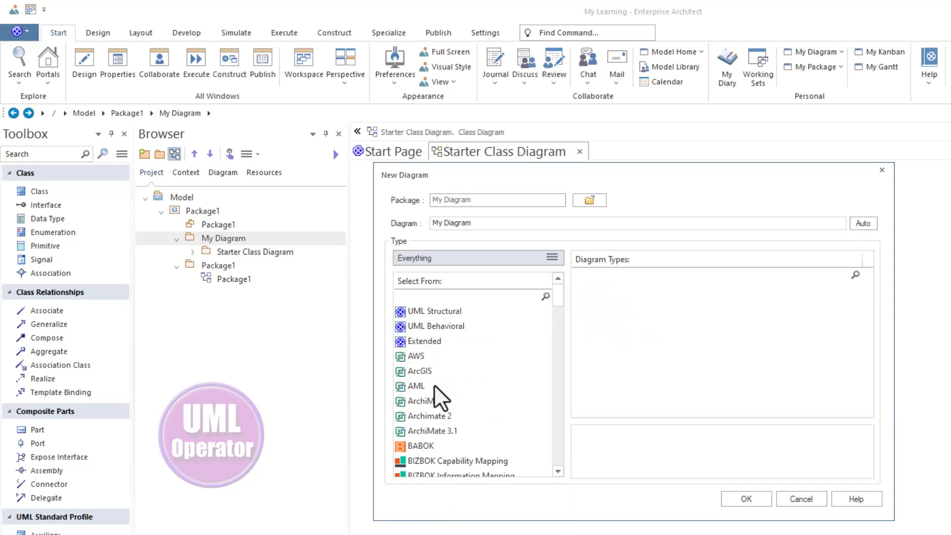
- Filter the new diagram's technologies by the personal perspective Learning UML and review the UML Structural, UML Behavioral and Extended diagram types
{"action": "left_click", "coordinate": [553, 256]}
{"action": "left_click", "coordinate": [507, 306]}
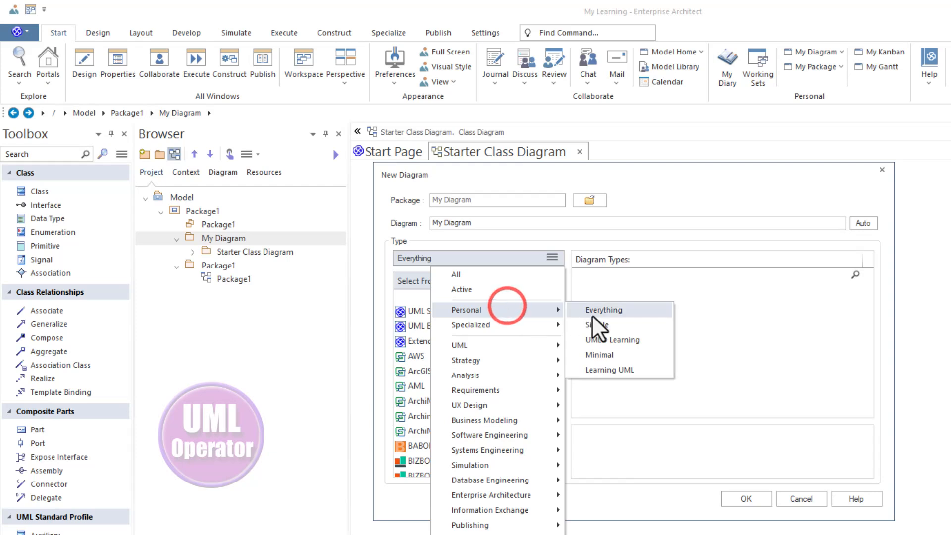
{"action": "left_click", "coordinate": [610, 370]}
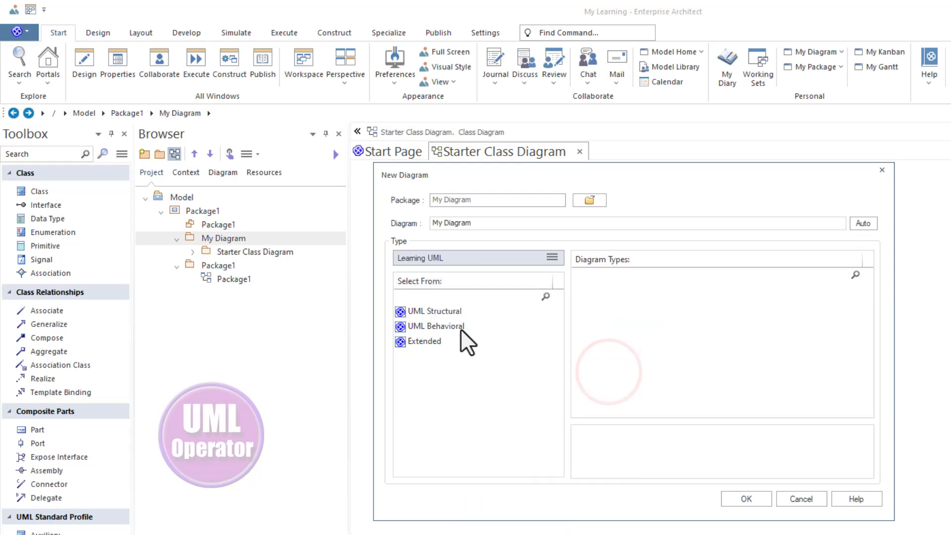
{"action": "left_click", "coordinate": [425, 312]}
{"action": "left_click", "coordinate": [433, 325]}
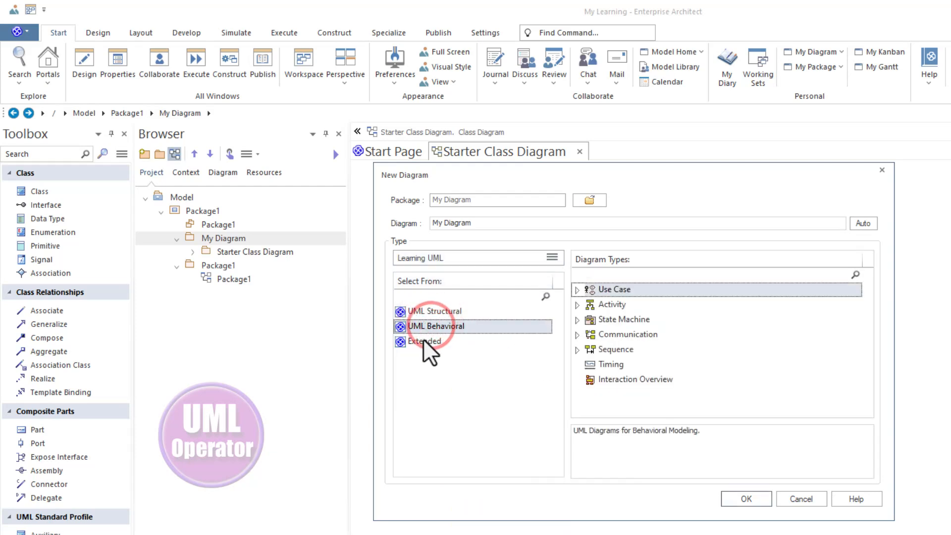
{"action": "left_click", "coordinate": [424, 340]}
{"action": "left_click", "coordinate": [425, 327]}
- Create a UML Structural Class diagram in the My Diagram package, keeping the name My Diagram
{"action": "left_click", "coordinate": [423, 311]}
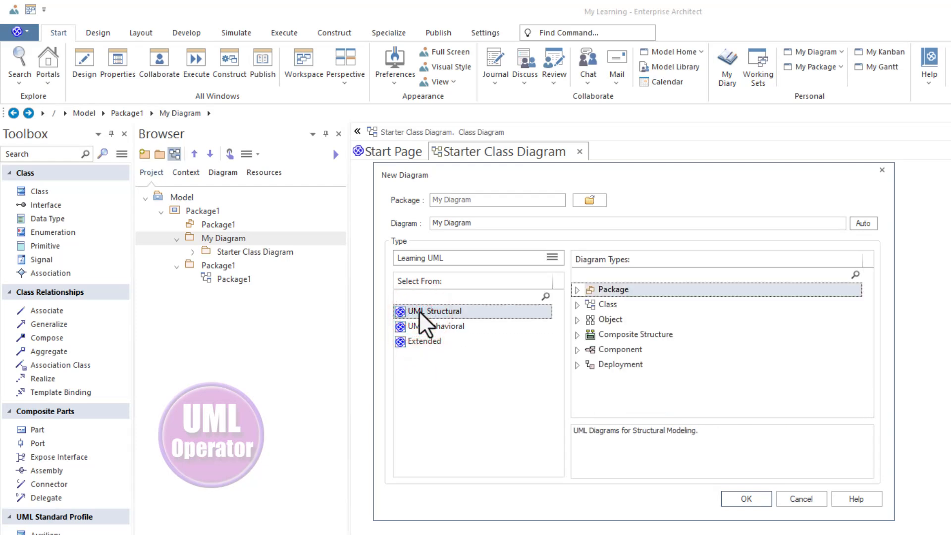
{"action": "left_click", "coordinate": [605, 303]}
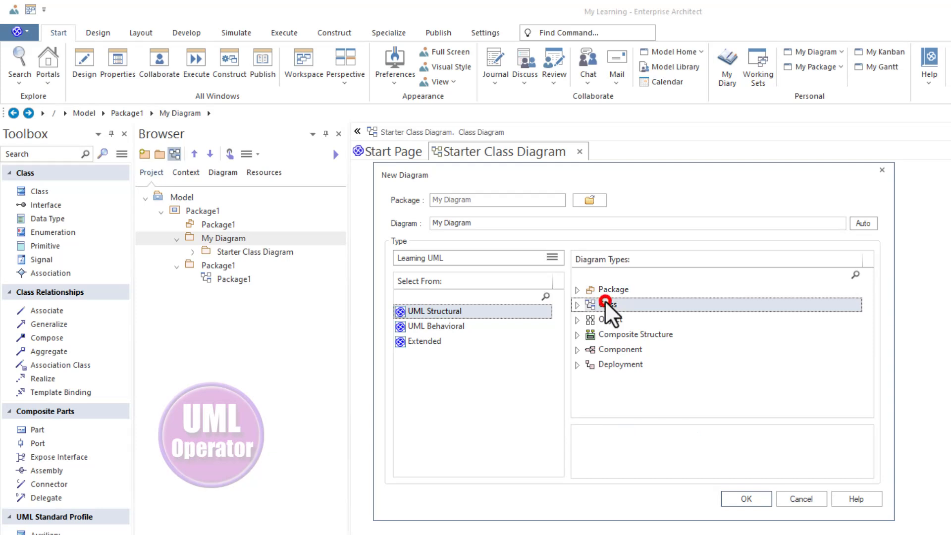
{"action": "left_click", "coordinate": [467, 224]}
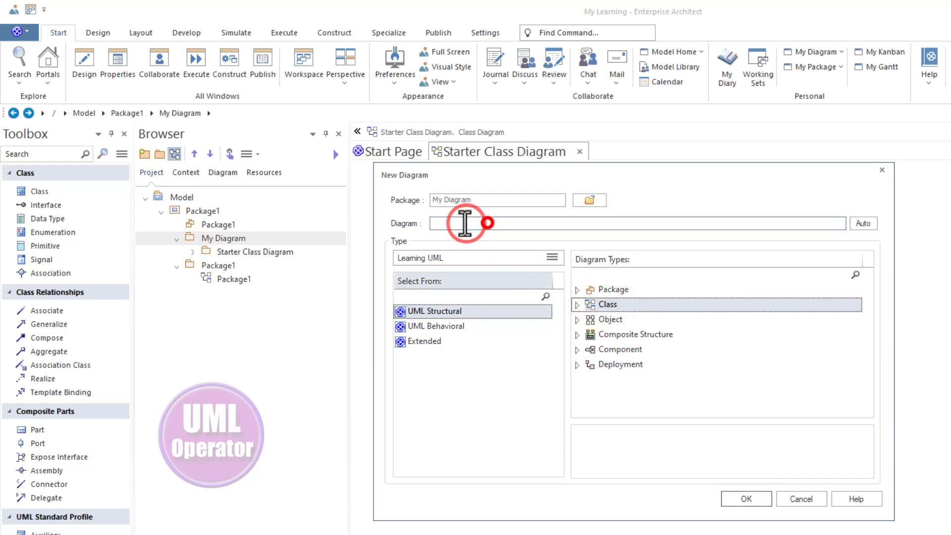
{"action": "left_click_drag", "start_coordinate": [487, 223], "coordinate": [411, 223]}
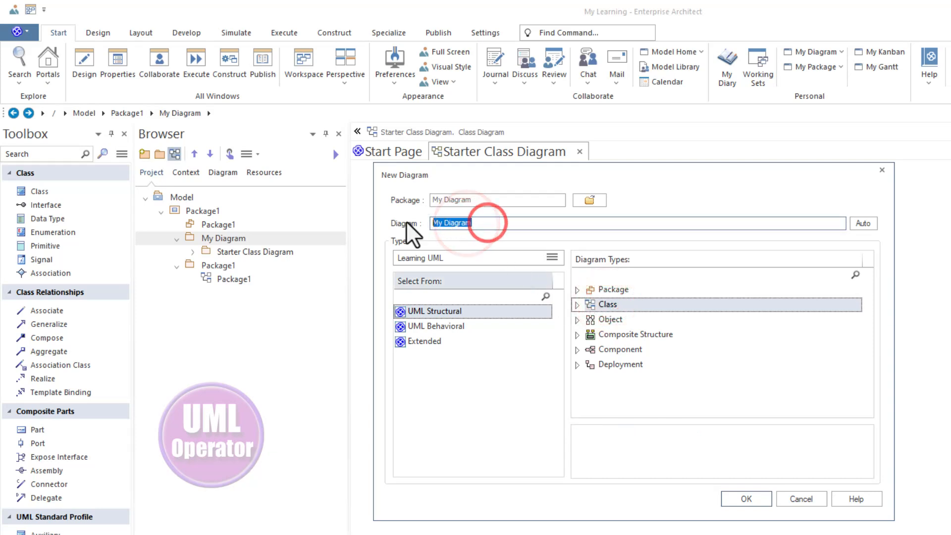
{"action": "left_click", "coordinate": [746, 499]}
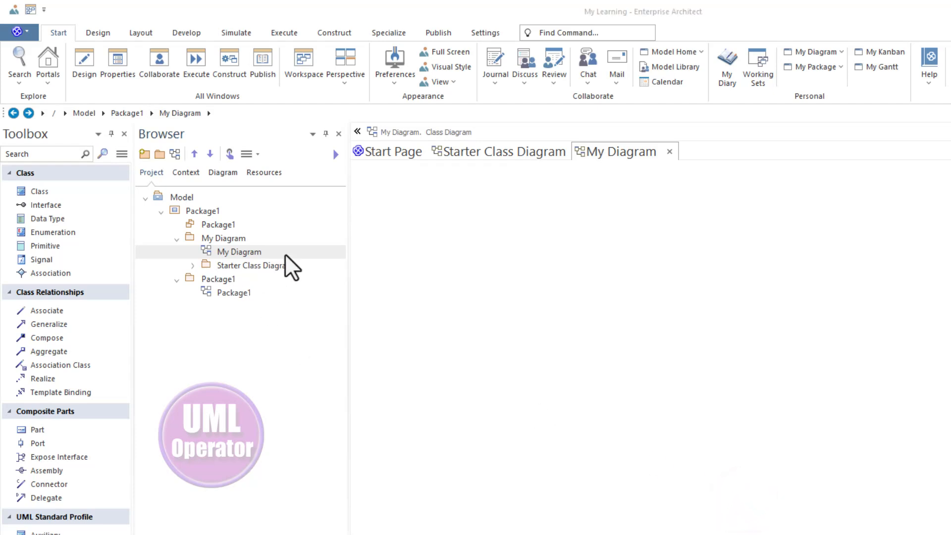
- Create a second diagram in the My Diagram package as an Extended Custom diagram, using the Learning UML perspective
{"action": "left_click", "coordinate": [245, 239]}
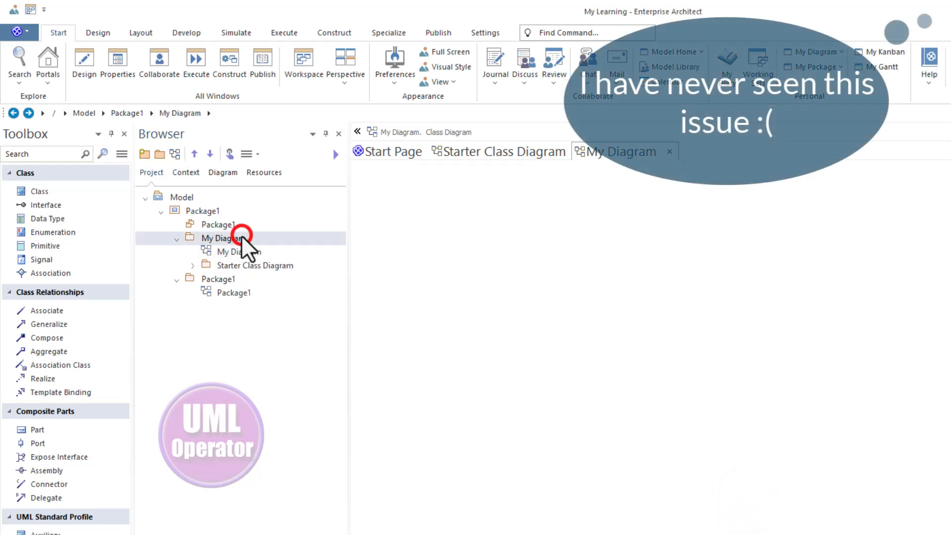
{"action": "left_click", "coordinate": [176, 154]}
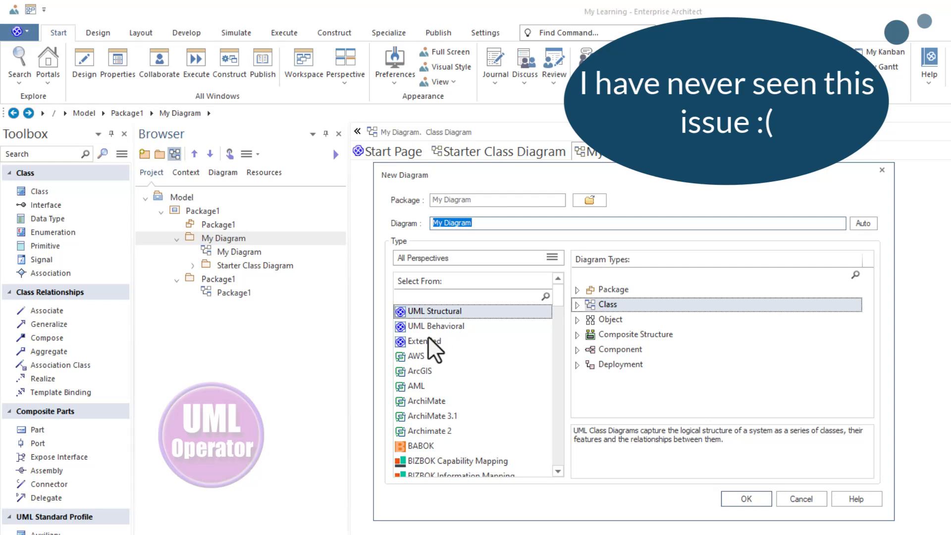
{"action": "left_click", "coordinate": [552, 257]}
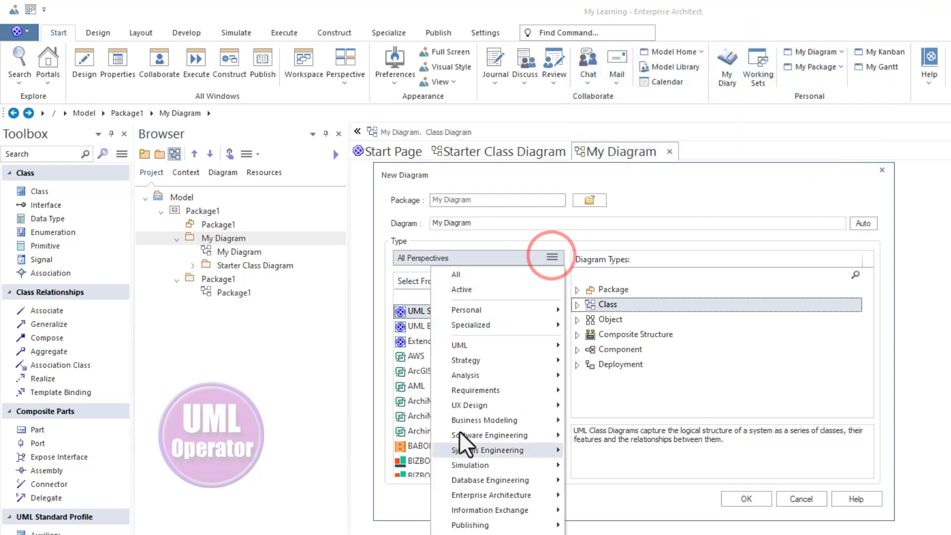
{"action": "left_click", "coordinate": [505, 310]}
{"action": "left_click", "coordinate": [614, 372]}
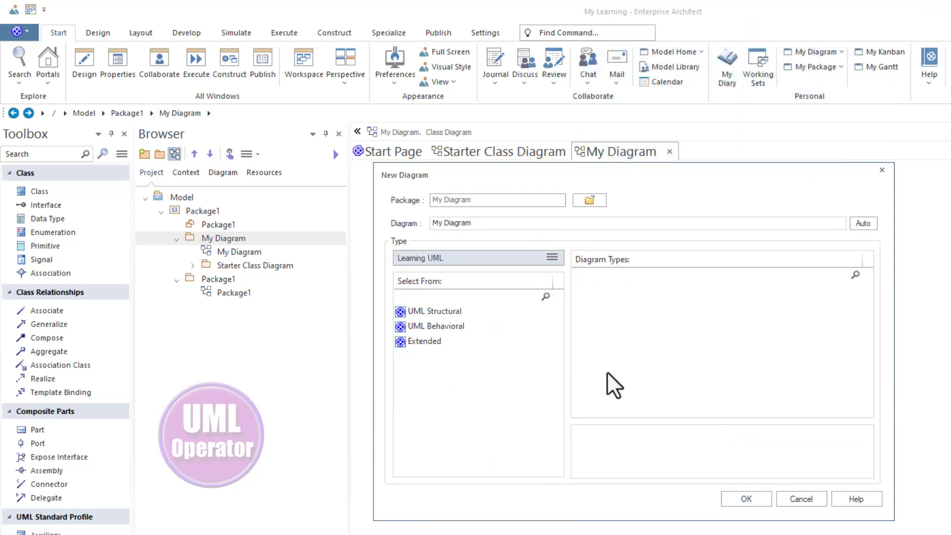
{"action": "left_click", "coordinate": [422, 342]}
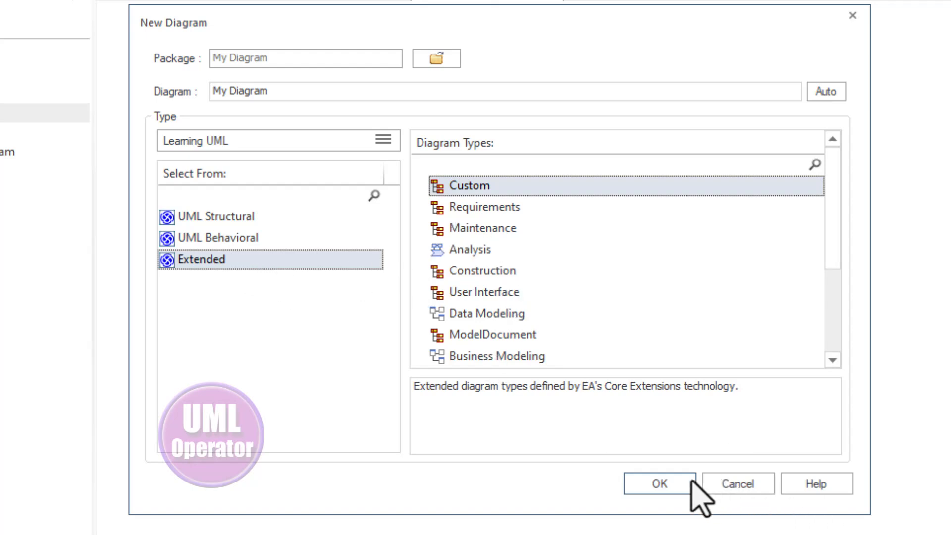
{"action": "left_click", "coordinate": [664, 485]}
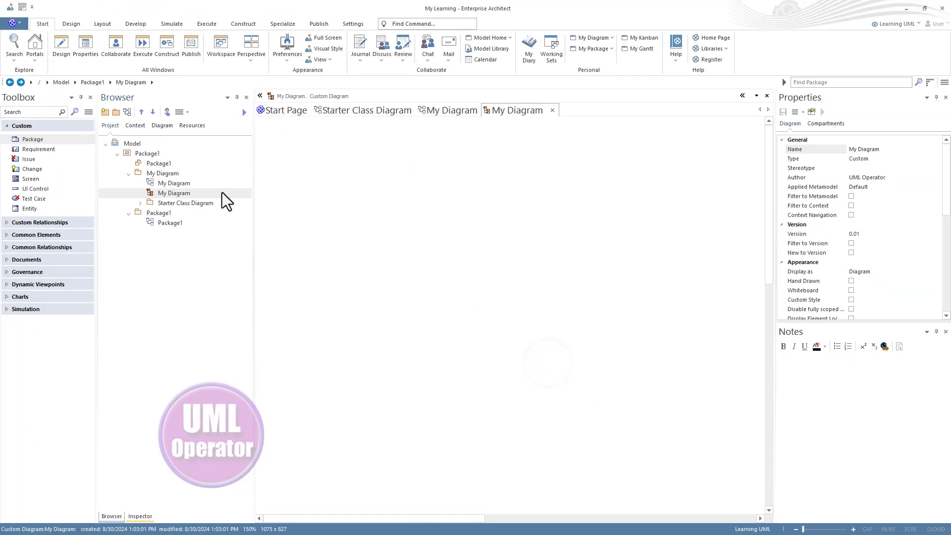
- Delete the Custom diagram from the My Diagram package and confirm the deletion
{"action": "right_click", "coordinate": [166, 193]}
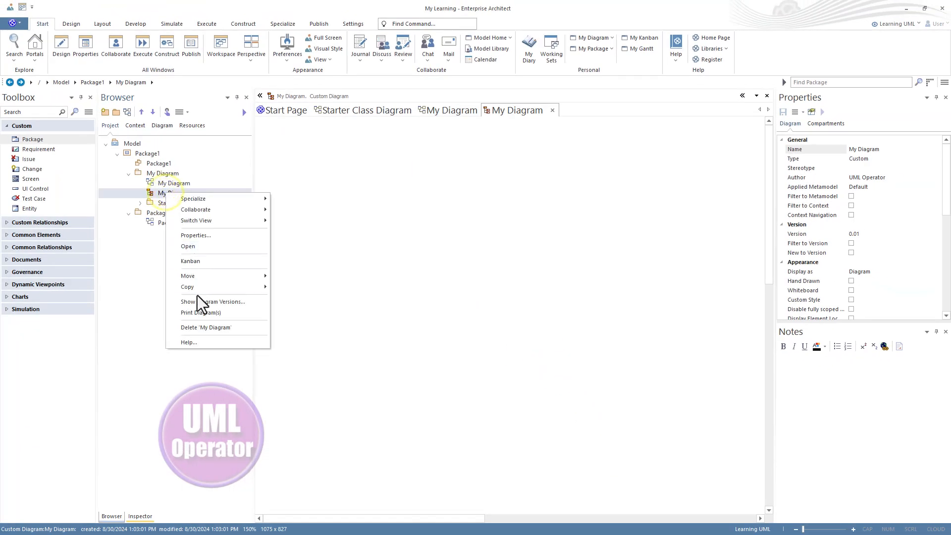
{"action": "left_click", "coordinate": [199, 327]}
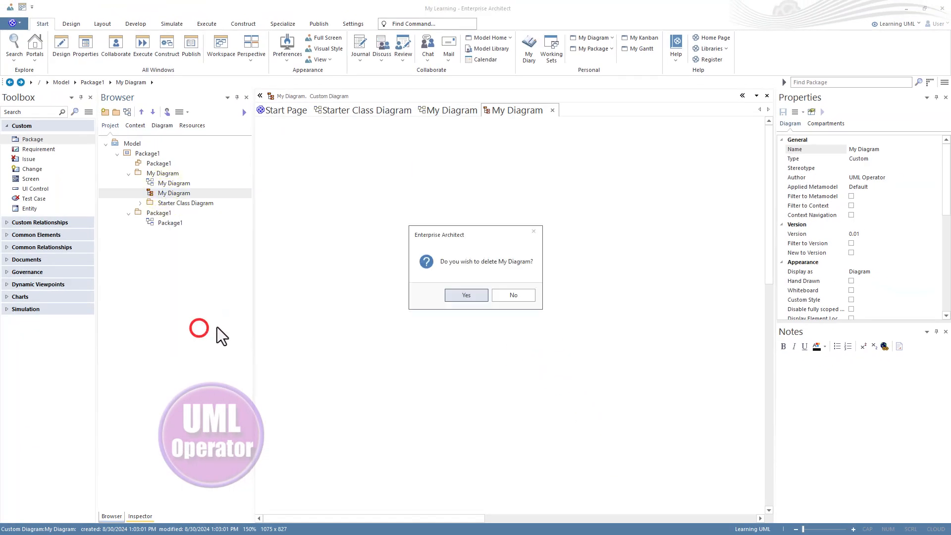
{"action": "left_click", "coordinate": [471, 302]}
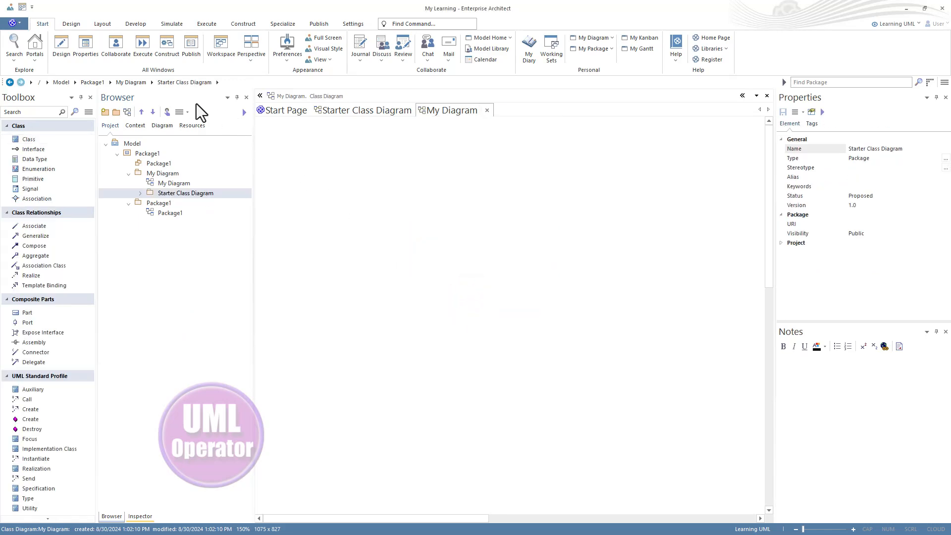
- Examine the system visibility, personal and model-based sets in the perspective settings, including the Strategy and Analysis perspectives
{"action": "left_click", "coordinate": [253, 54]}
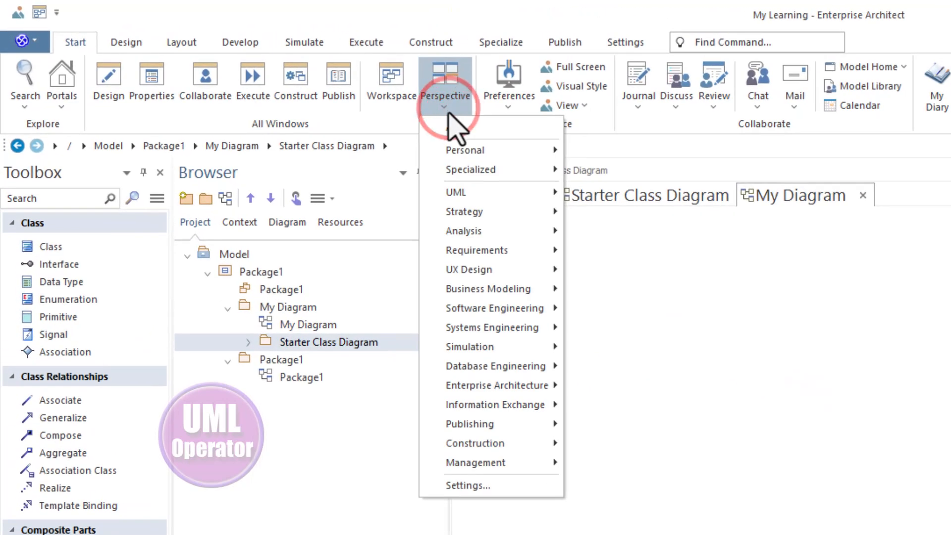
{"action": "left_click", "coordinate": [468, 485]}
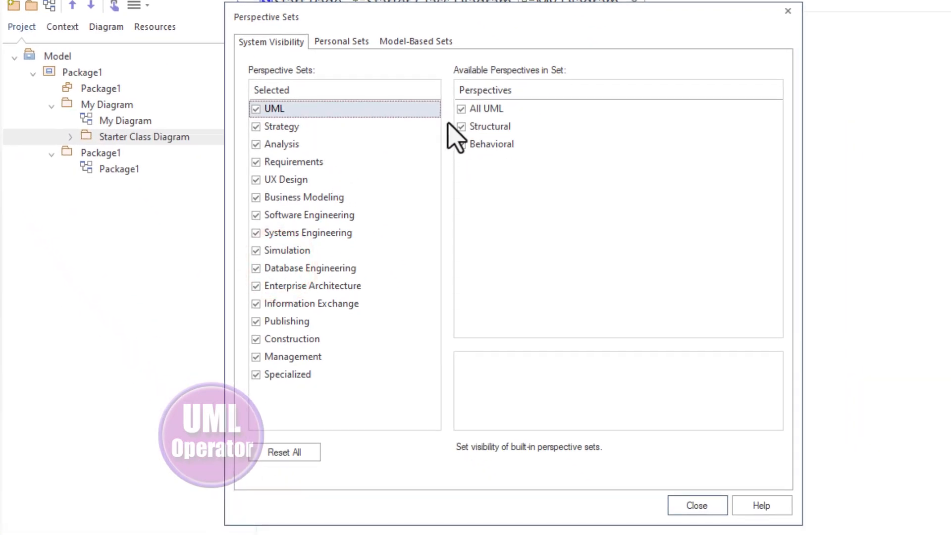
{"action": "left_click", "coordinate": [280, 127]}
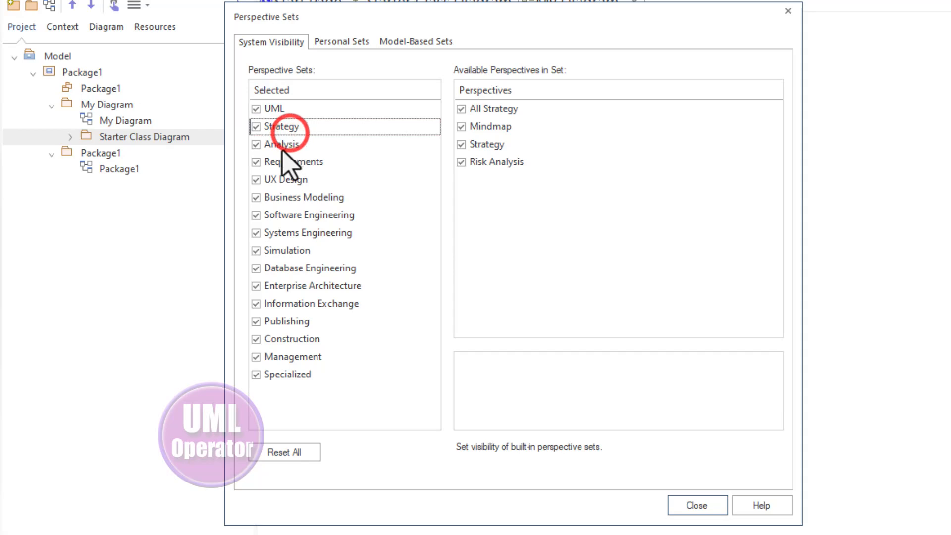
{"action": "left_click", "coordinate": [284, 145]}
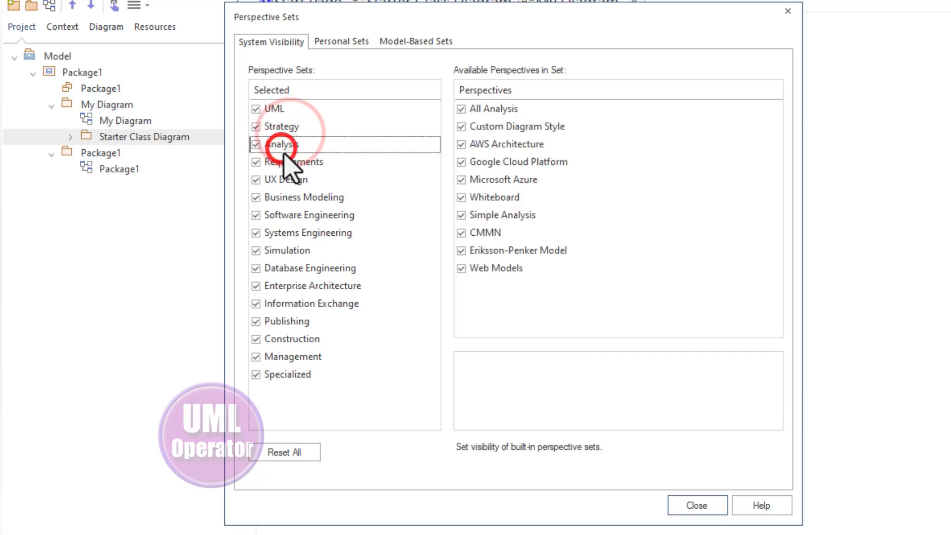
{"action": "left_click", "coordinate": [341, 42]}
{"action": "left_click", "coordinate": [425, 42]}
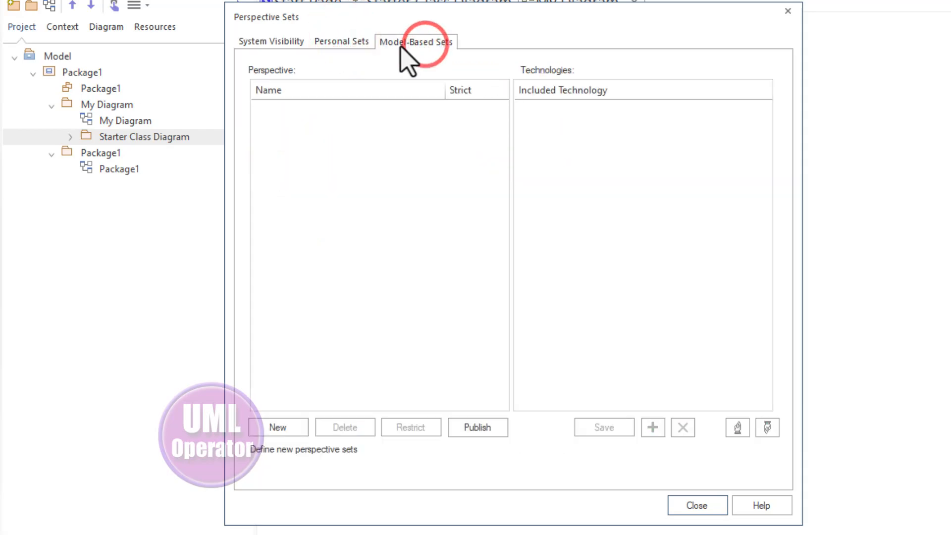
{"action": "left_click", "coordinate": [342, 42]}
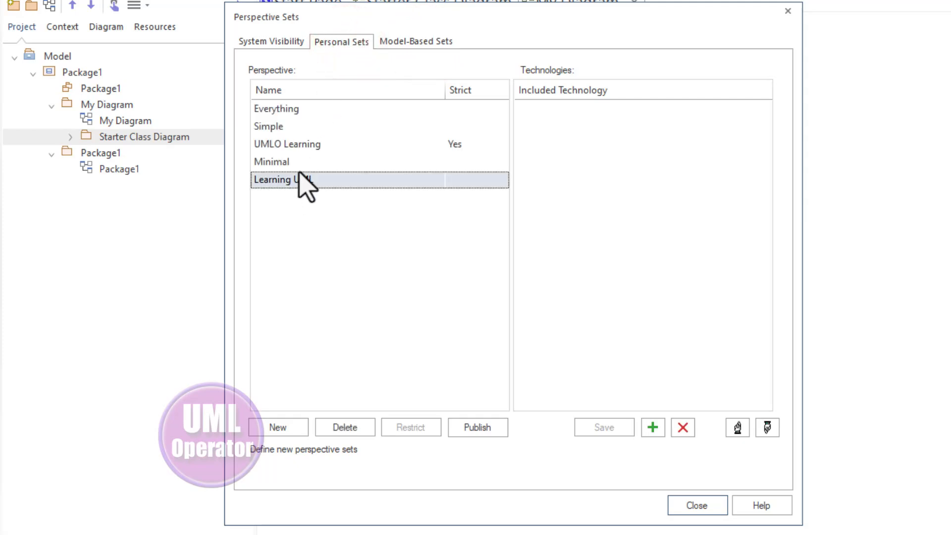
{"action": "left_click", "coordinate": [697, 505]}
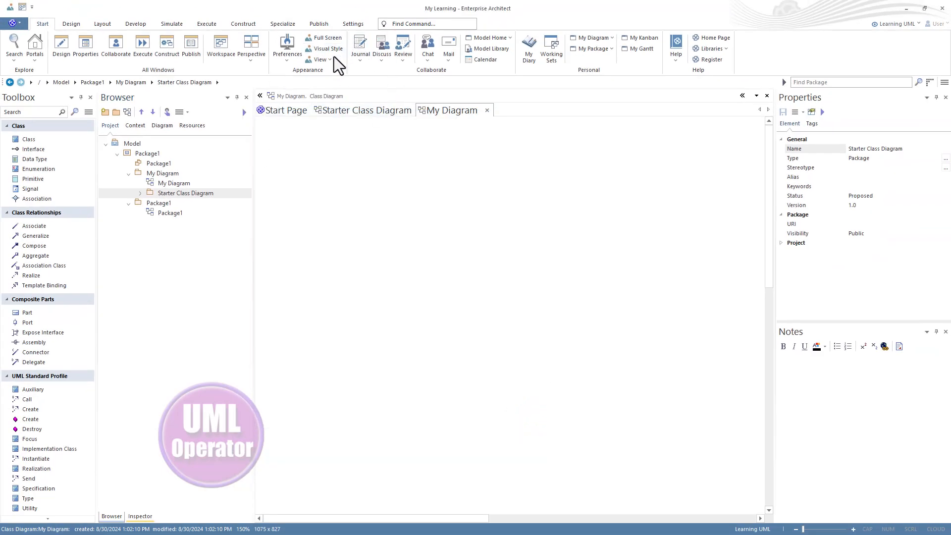
- Review the MDG Technologies in the model options, try disabling Core Extensions, and enable it again
{"action": "left_click", "coordinate": [352, 24]}
{"action": "left_click", "coordinate": [167, 41]}
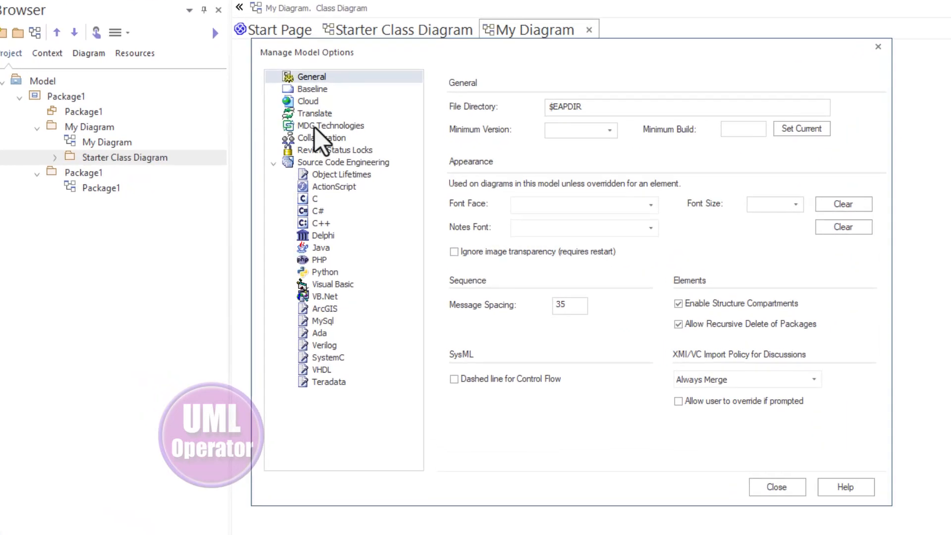
{"action": "left_click", "coordinate": [313, 116]}
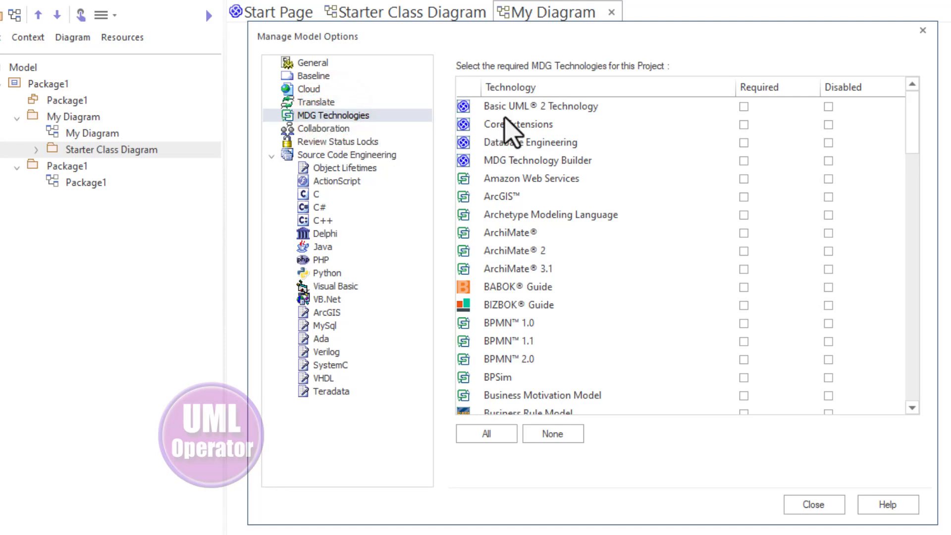
{"action": "left_click", "coordinate": [828, 125]}
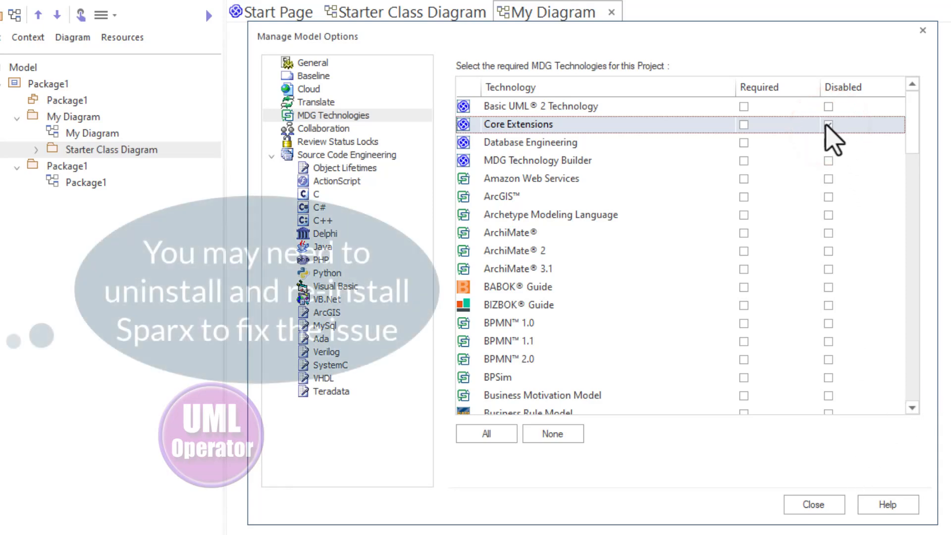
{"action": "left_click", "coordinate": [828, 125]}
{"action": "left_click", "coordinate": [817, 505]}
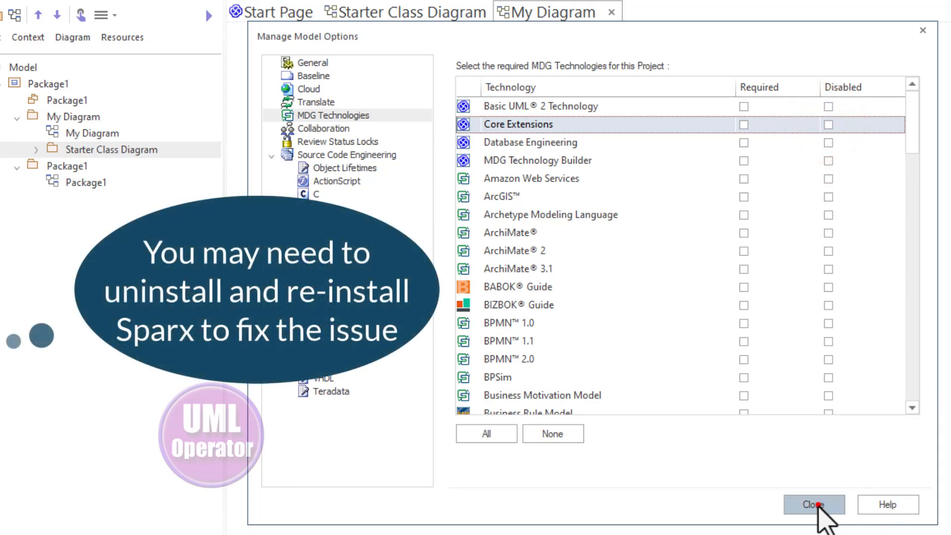
- Add a Class element to the My Diagram class diagram
{"action": "left_click", "coordinate": [542, 363]}
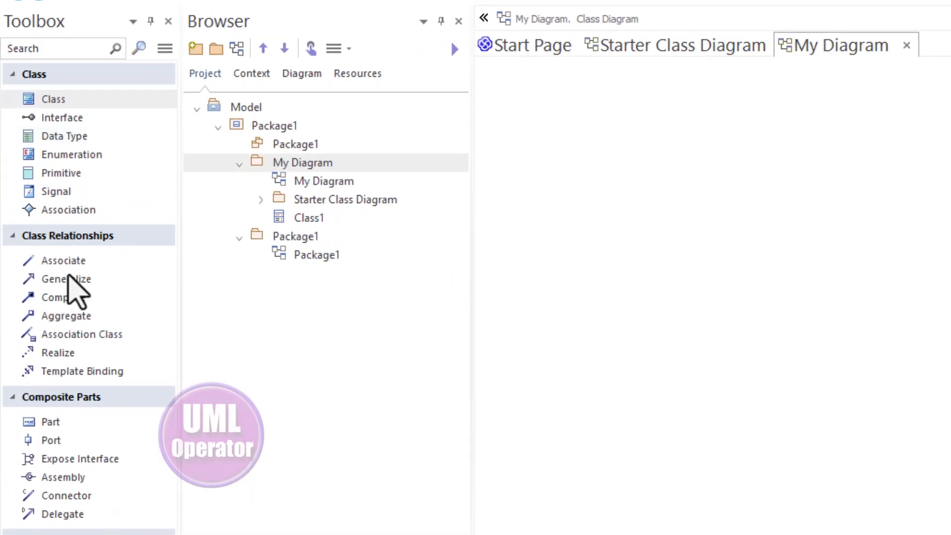
- Hide the labels in the Class and Class Relationships sections of the Toolbox
{"action": "right_click", "coordinate": [128, 100]}
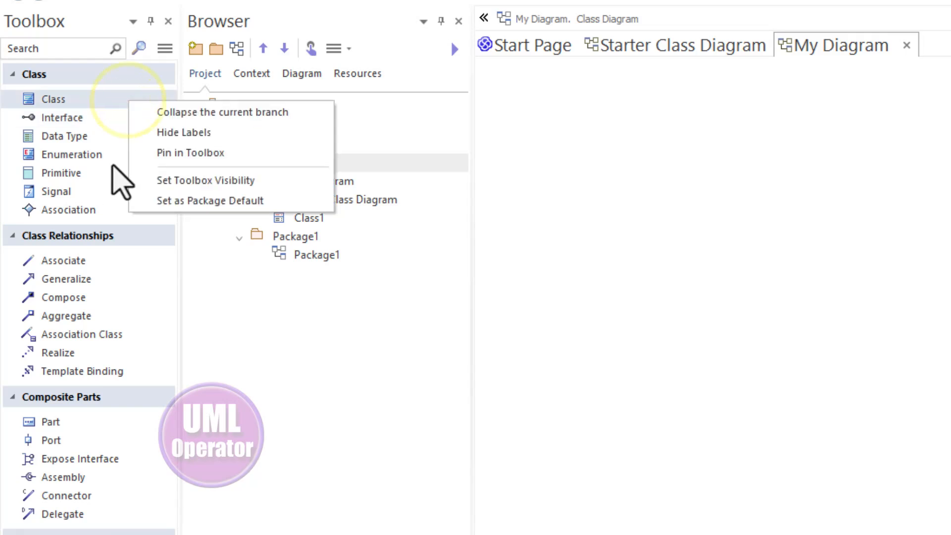
{"action": "left_click", "coordinate": [176, 133]}
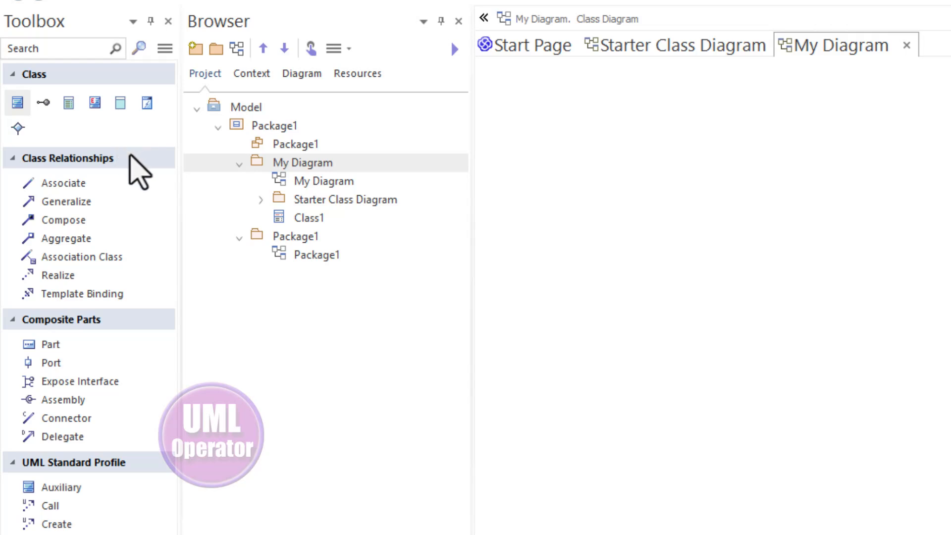
{"action": "right_click", "coordinate": [120, 191]}
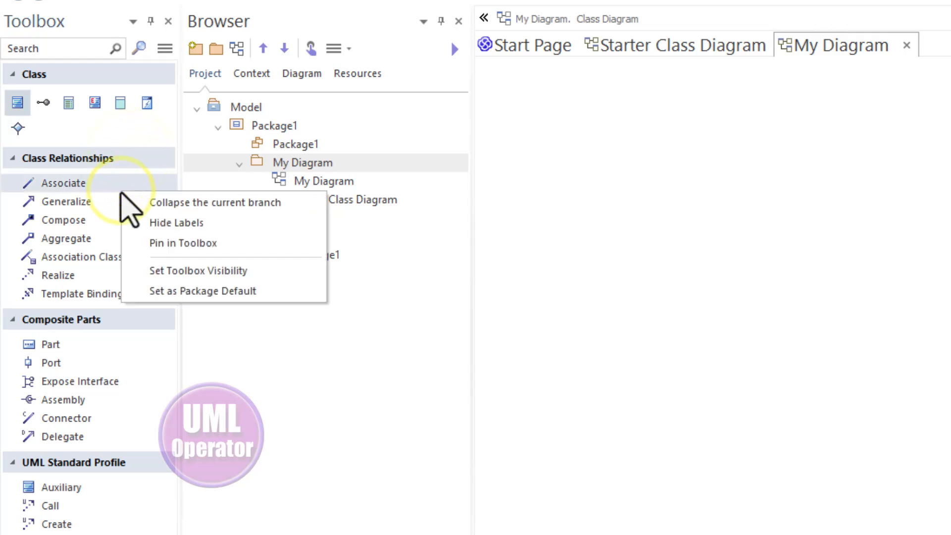
{"action": "left_click", "coordinate": [156, 223]}
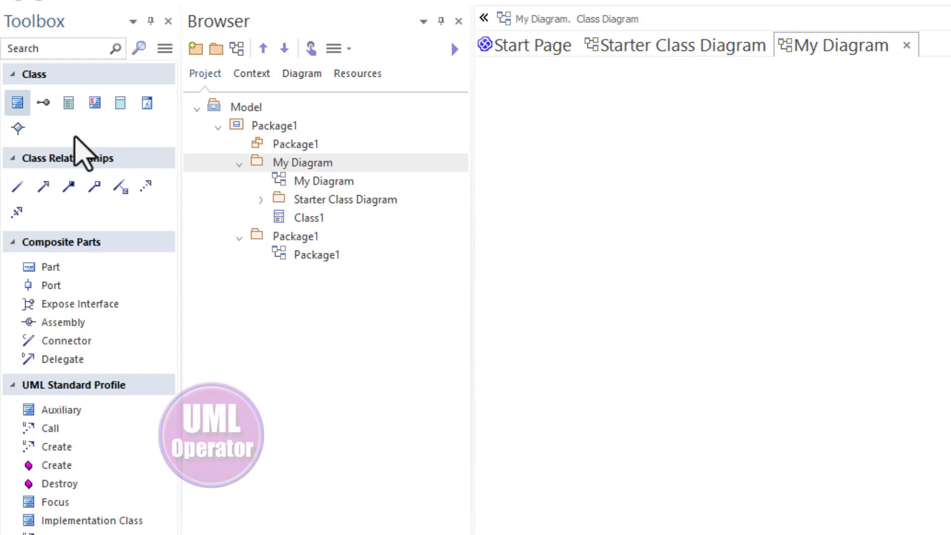
- Show the labels again in the Class and Class Relationships sections of the Toolbox
{"action": "right_click", "coordinate": [75, 134]}
{"action": "left_click", "coordinate": [103, 164]}
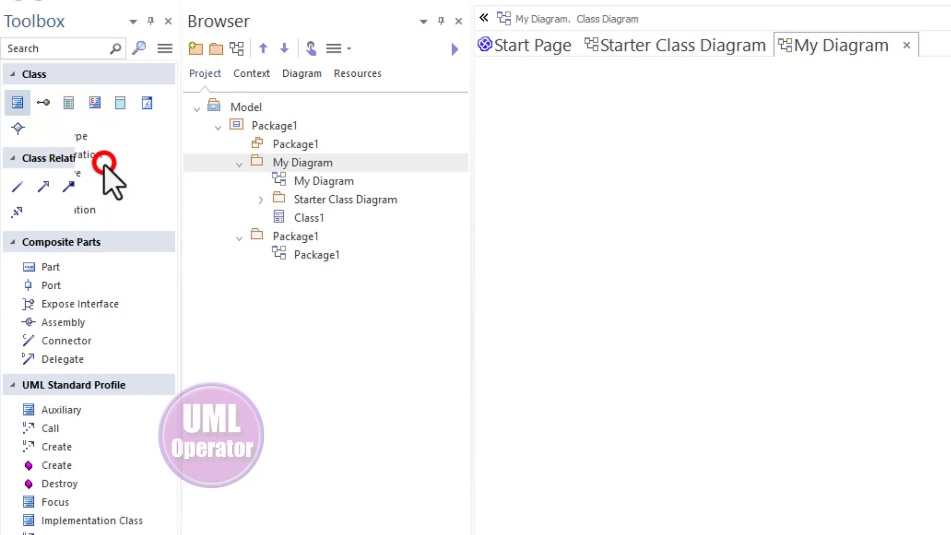
{"action": "right_click", "coordinate": [135, 291]}
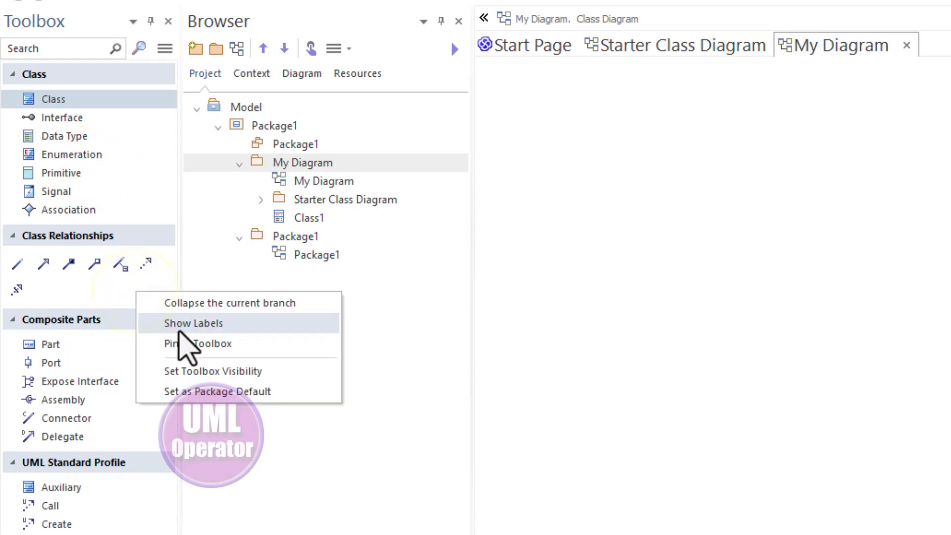
{"action": "left_click", "coordinate": [181, 328]}
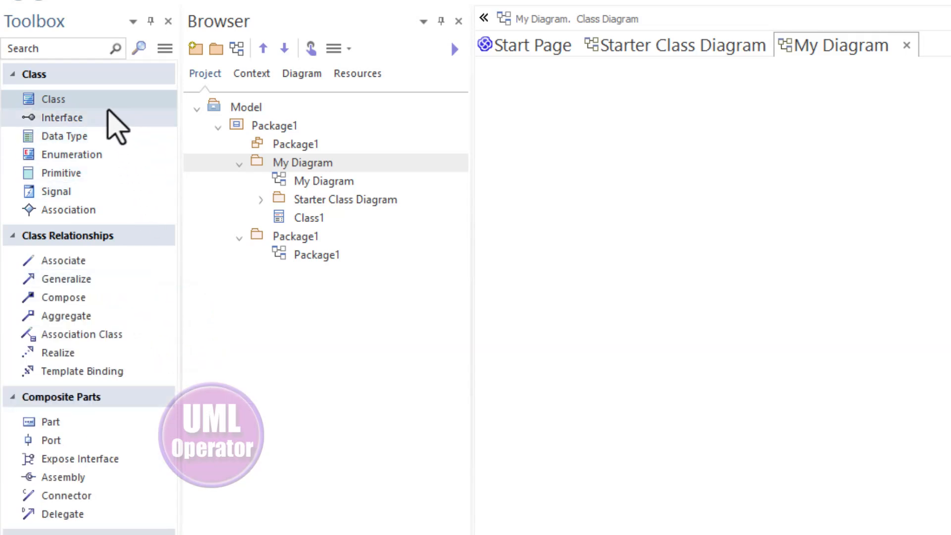
{"action": "left_click_drag", "start_coordinate": [53, 100], "coordinate": [562, 287]}
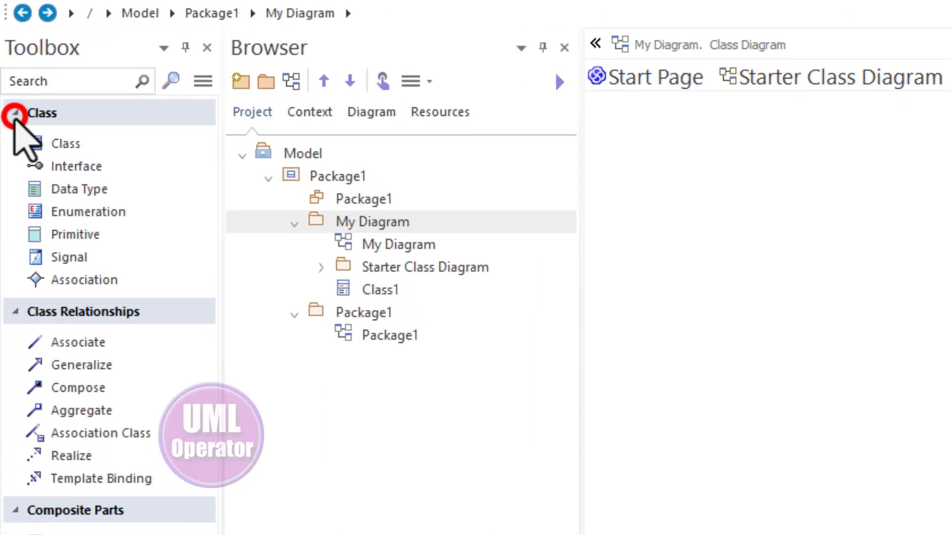
- Collapse the Class, Class Relationships, Composite Parts, UML Standard Profile, Analysis and User Interface sections of the Toolbox
{"action": "left_click", "coordinate": [14, 114]}
{"action": "left_click", "coordinate": [15, 141]}
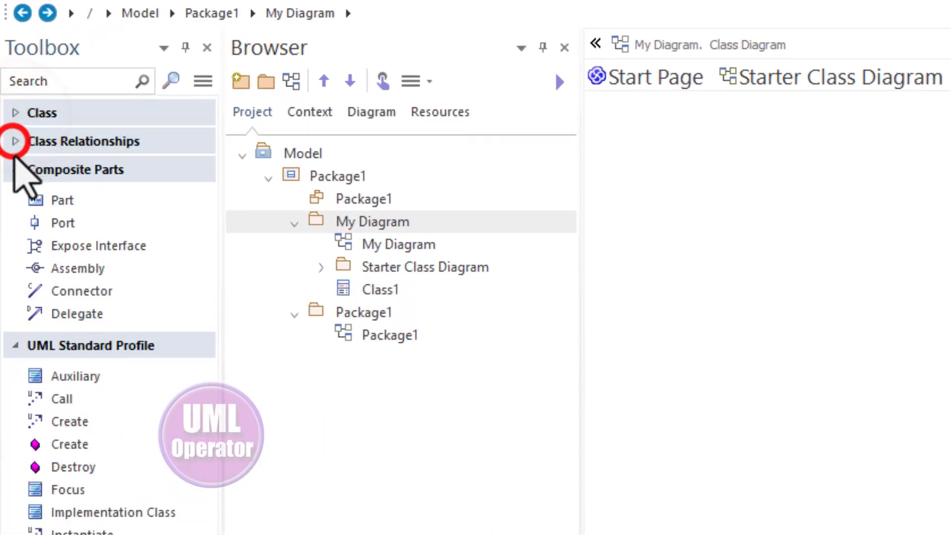
{"action": "left_click", "coordinate": [15, 169]}
{"action": "left_click", "coordinate": [15, 198]}
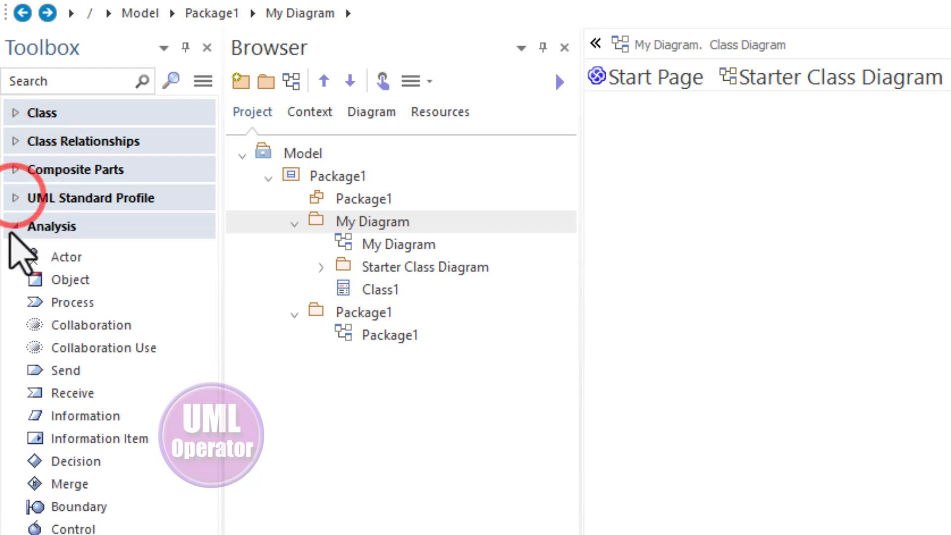
{"action": "left_click", "coordinate": [14, 226]}
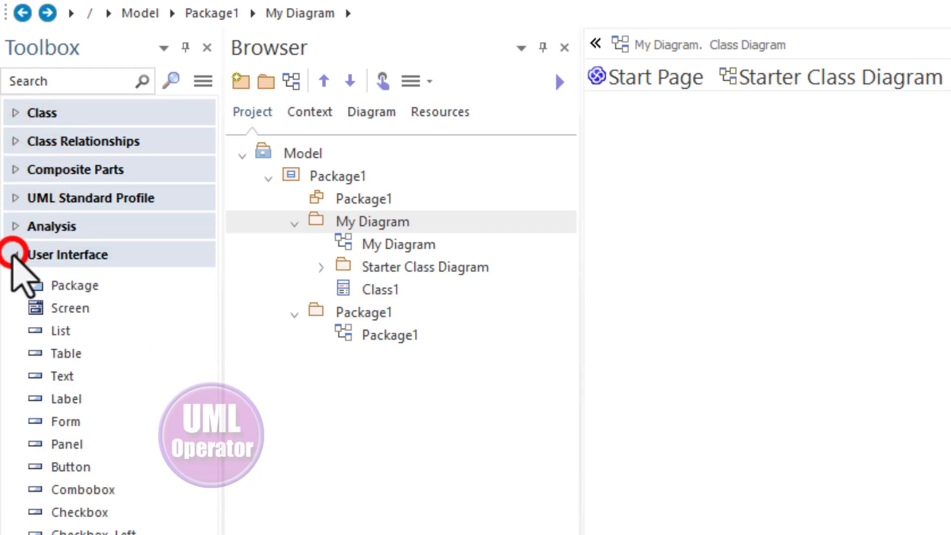
{"action": "left_click", "coordinate": [15, 254]}
- Try expanding the Toolbox's Class section and closing it with the Collapse the current branch command
{"action": "left_click", "coordinate": [15, 114]}
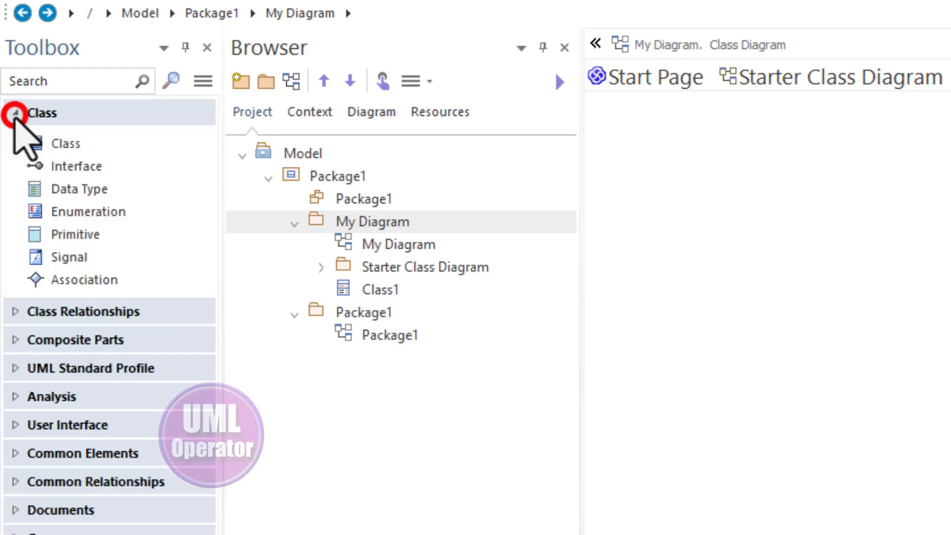
{"action": "left_click", "coordinate": [15, 113]}
{"action": "left_click", "coordinate": [15, 114]}
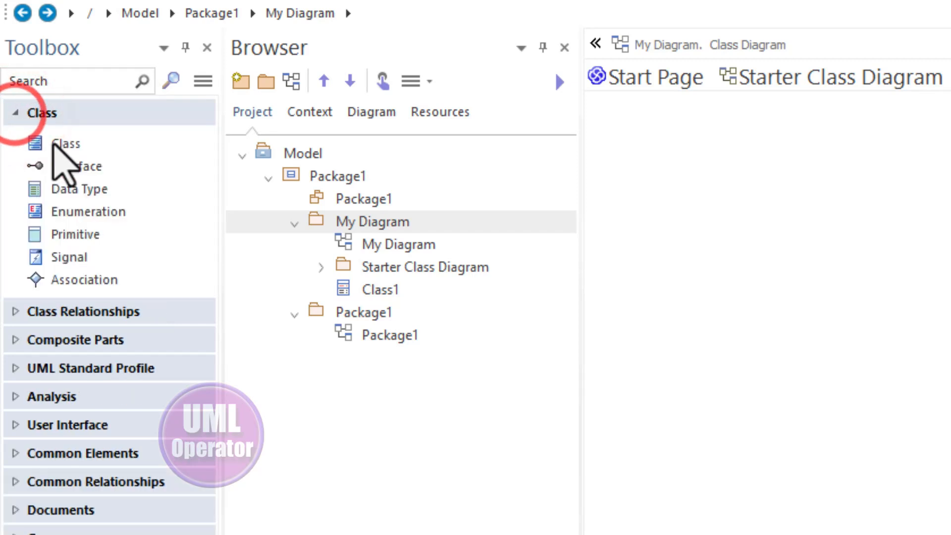
{"action": "right_click", "coordinate": [127, 147]}
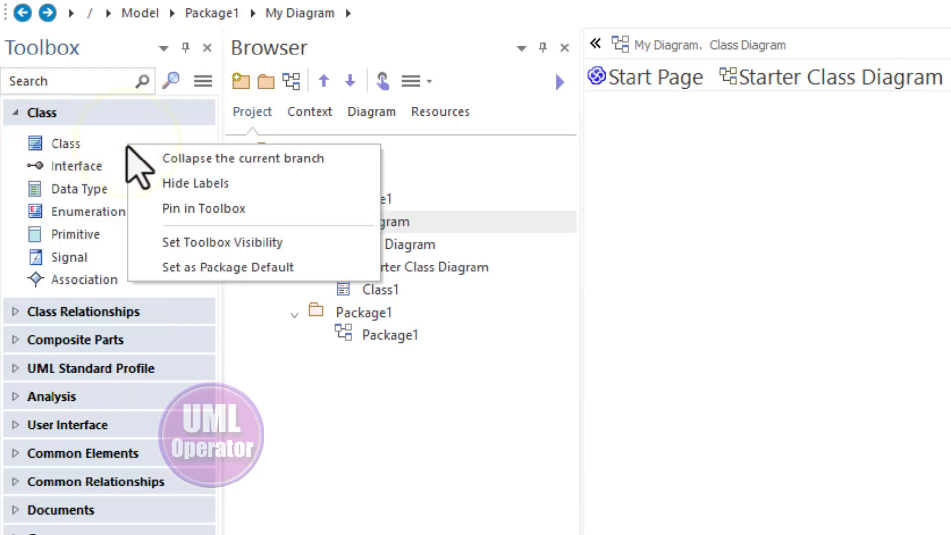
{"action": "left_click", "coordinate": [209, 160]}
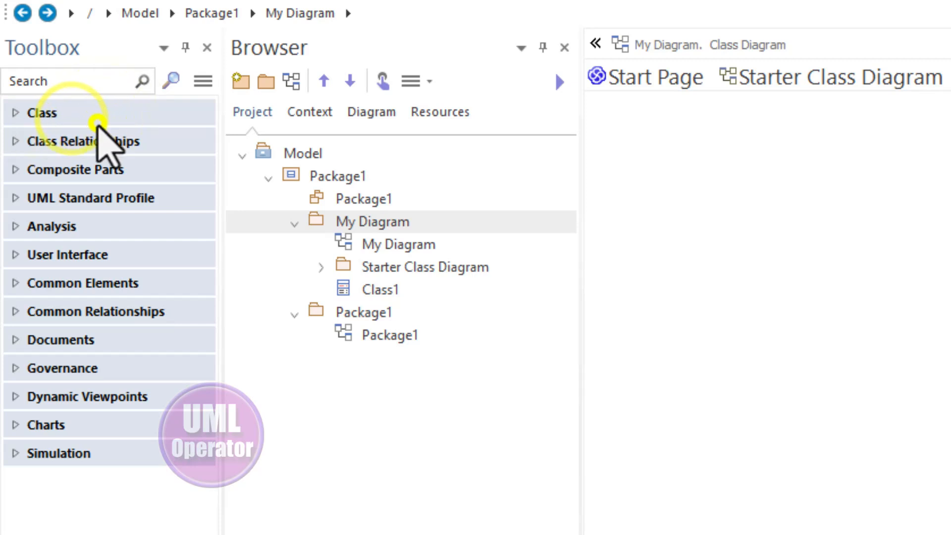
- Expand the Class and Class Relationships sections of the Toolbox, leaving the other sections collapsed
{"action": "left_click", "coordinate": [13, 116]}
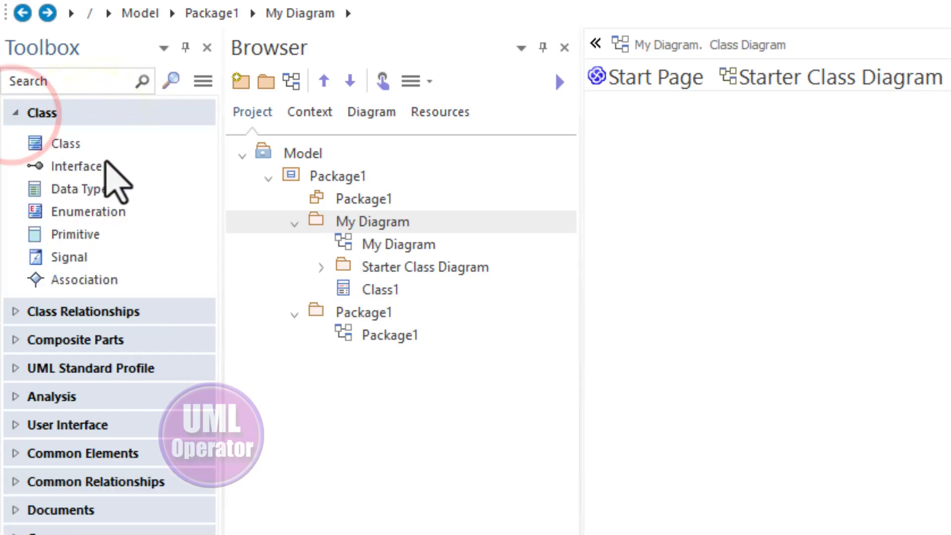
{"action": "right_click", "coordinate": [105, 161]}
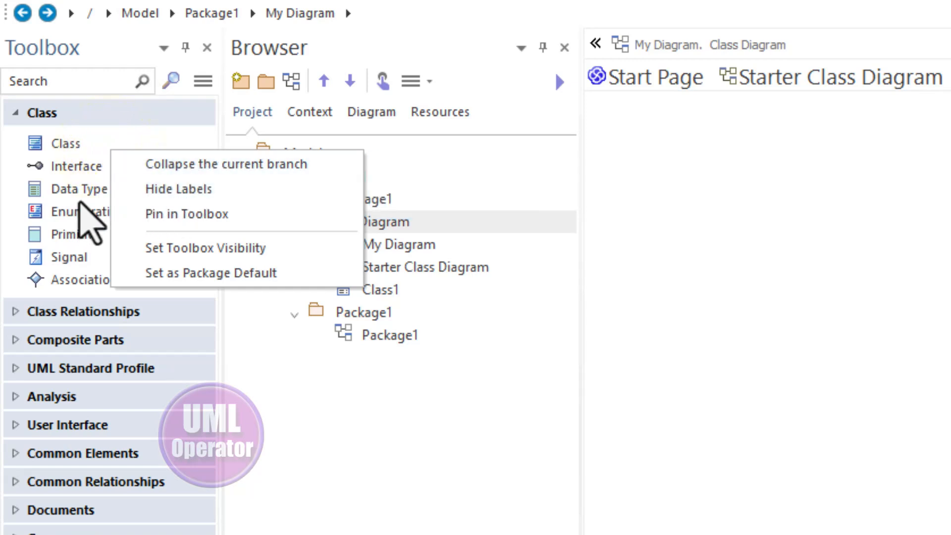
{"action": "left_click", "coordinate": [13, 113]}
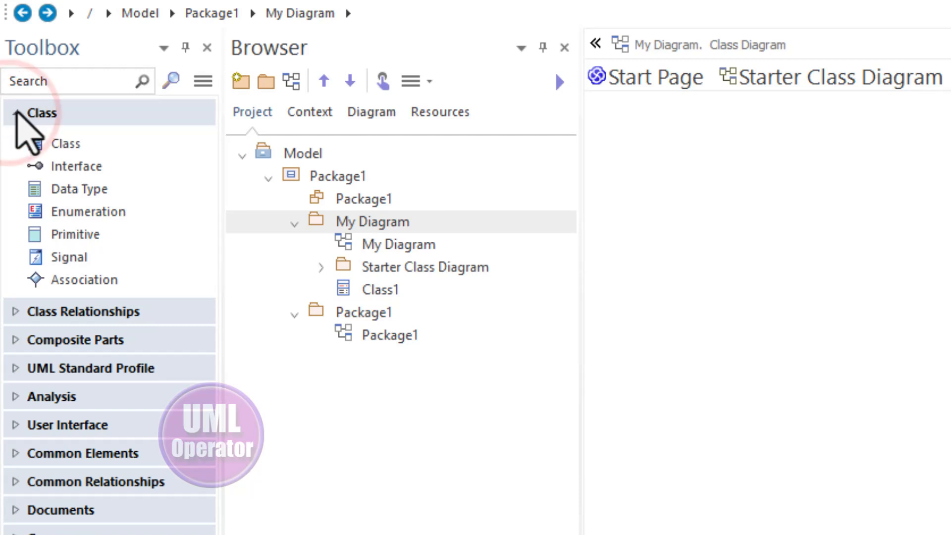
{"action": "left_click", "coordinate": [16, 112]}
{"action": "left_click", "coordinate": [17, 114]}
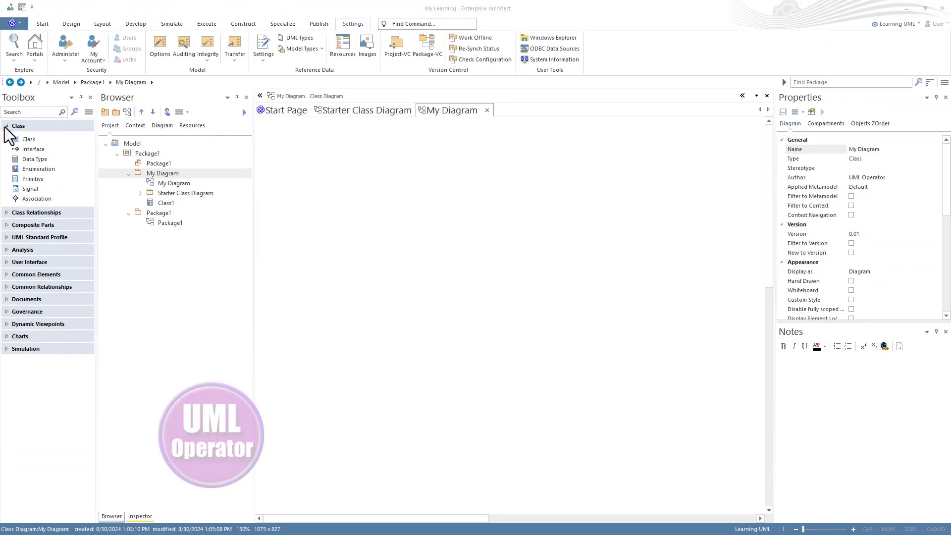
{"action": "left_click", "coordinate": [6, 213]}
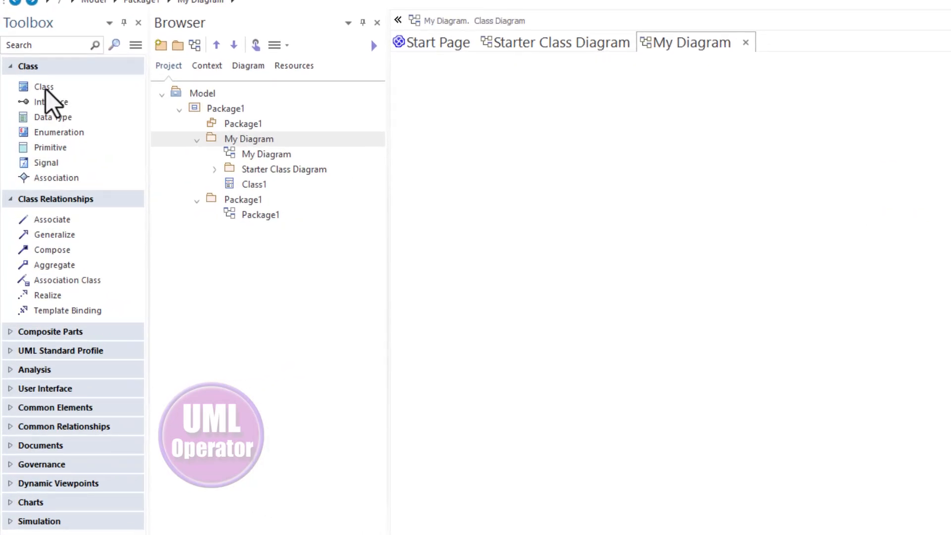
- Add a new Class element to My Diagram and move it to the right side of the diagram
{"action": "left_click", "coordinate": [45, 89]}
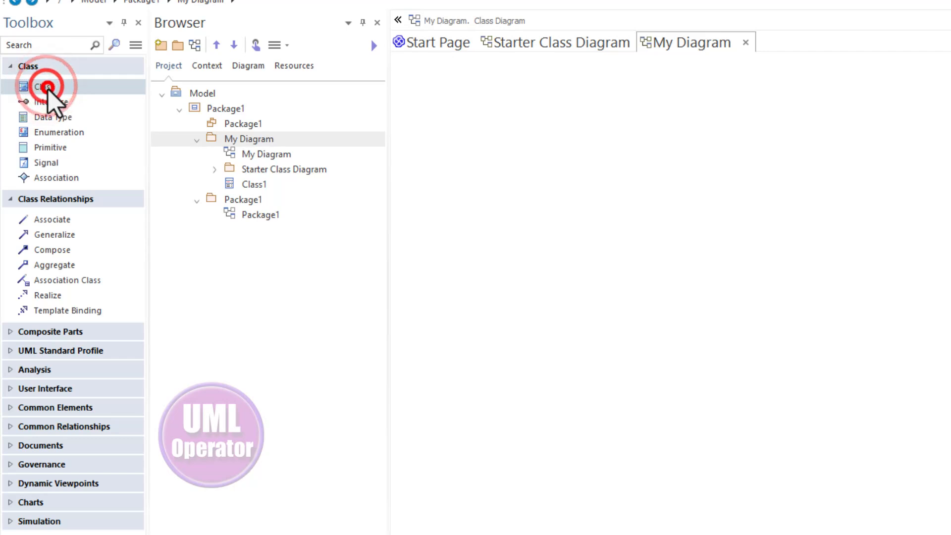
{"action": "left_click_drag", "start_coordinate": [48, 88], "coordinate": [466, 132]}
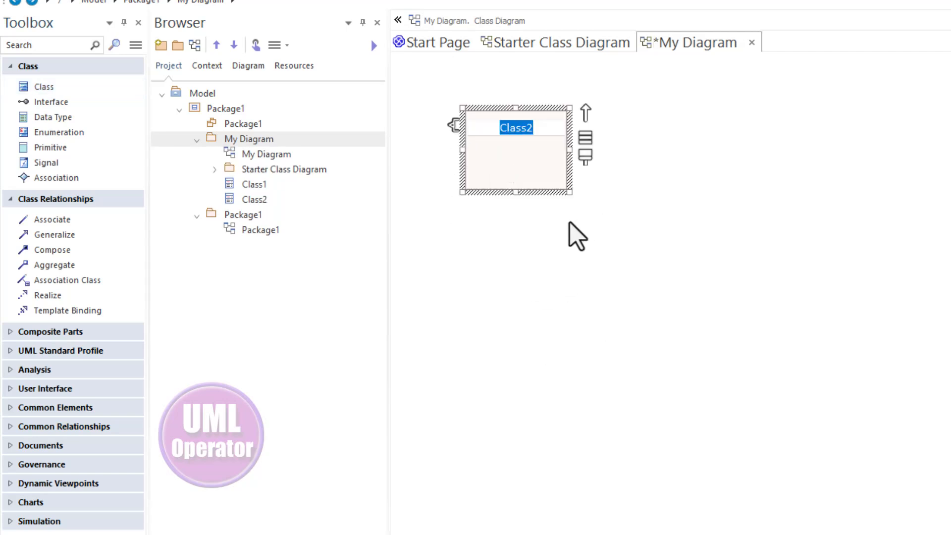
{"action": "left_click", "coordinate": [240, 185]}
{"action": "left_click", "coordinate": [485, 150]}
{"action": "left_click_drag", "start_coordinate": [503, 149], "coordinate": [819, 136]}
{"action": "left_click", "coordinate": [821, 134]}
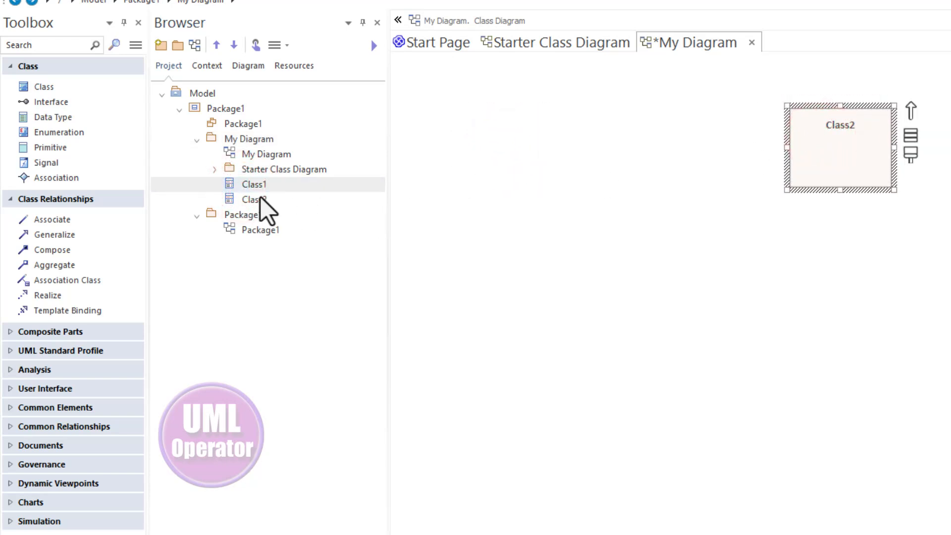
- Place the existing Class1 from the Browser onto My Diagram as a Link, beside Class2
{"action": "left_click", "coordinate": [248, 186]}
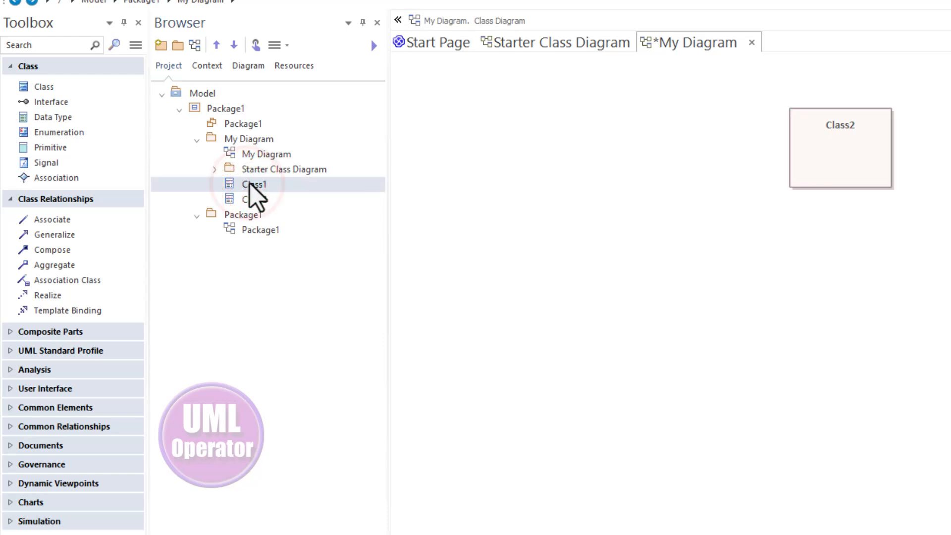
{"action": "left_click_drag", "start_coordinate": [250, 184], "coordinate": [557, 155]}
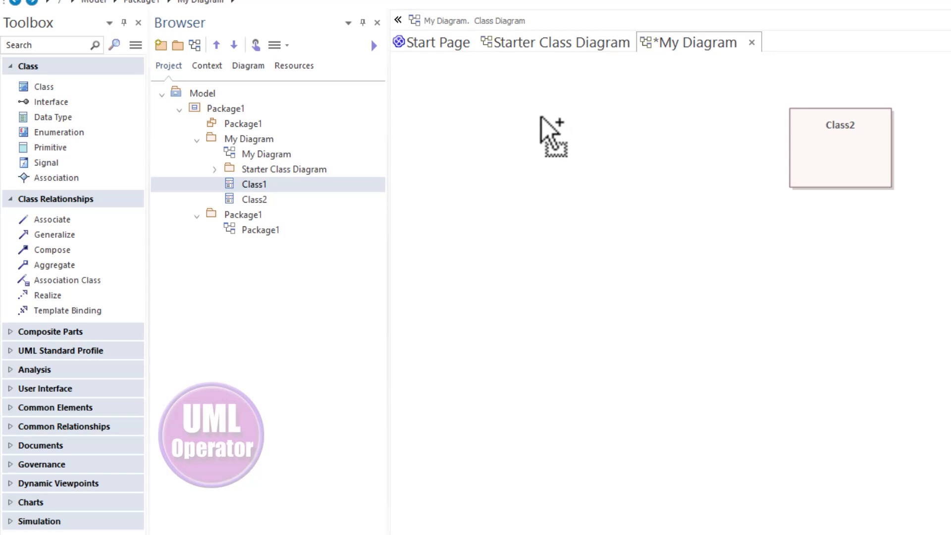
{"action": "left_click_drag", "start_coordinate": [541, 118], "coordinate": [542, 119]}
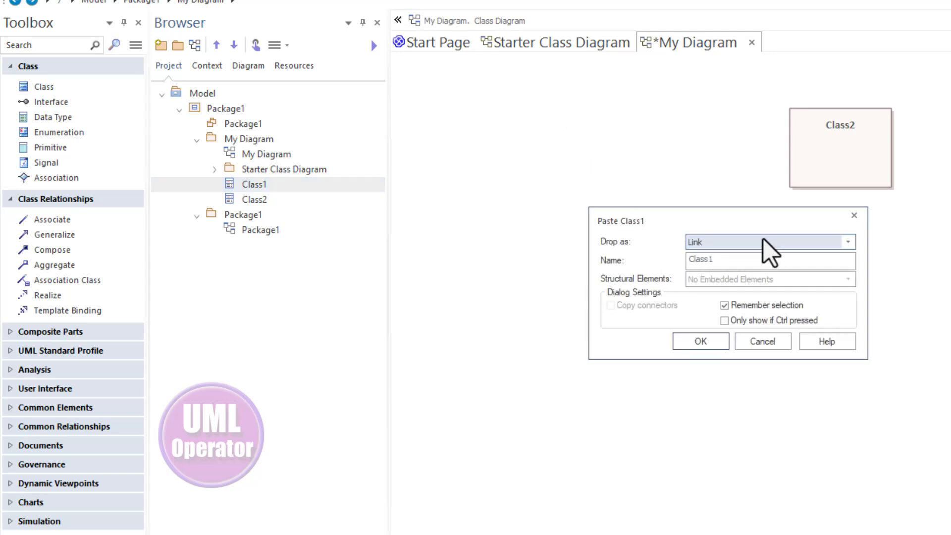
{"action": "left_click", "coordinate": [847, 241]}
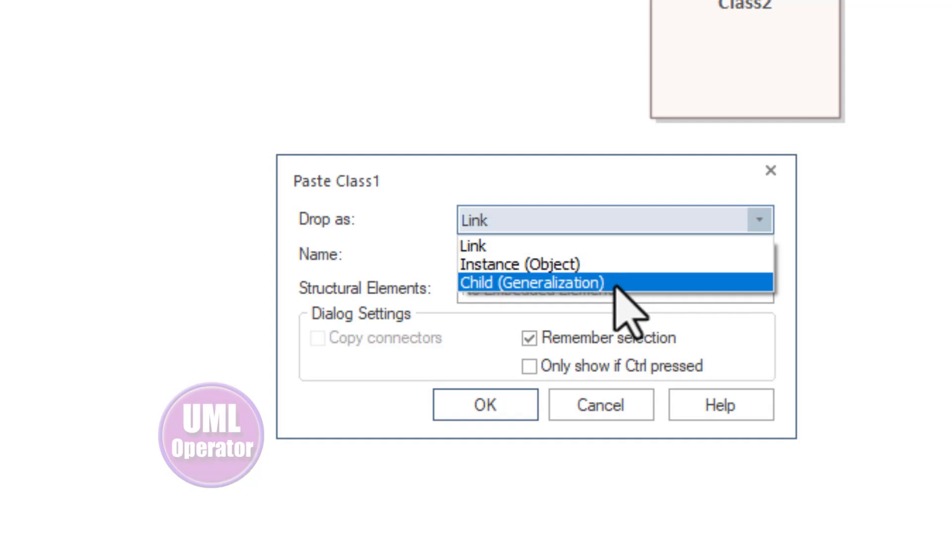
{"action": "left_click", "coordinate": [588, 245]}
{"action": "left_click", "coordinate": [502, 404]}
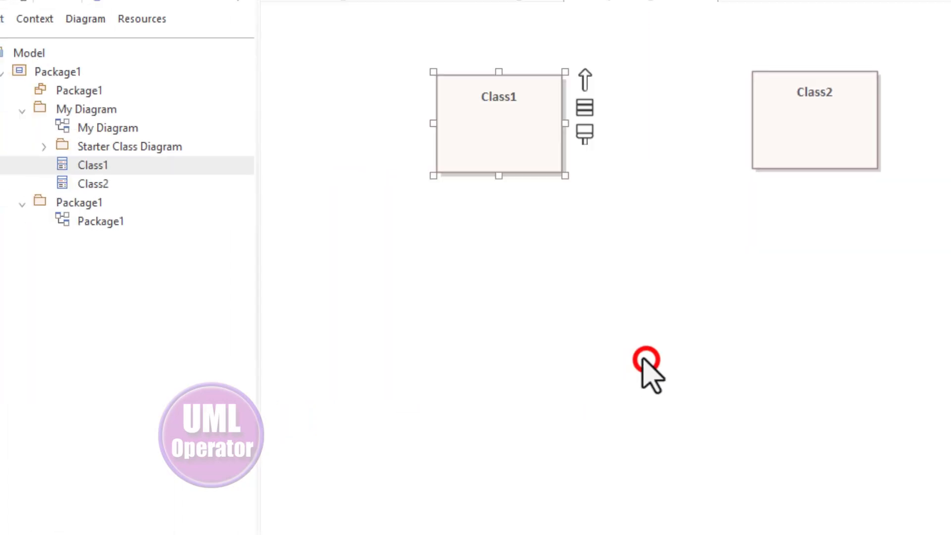
{"action": "left_click", "coordinate": [503, 152]}
{"action": "left_click", "coordinate": [789, 143]}
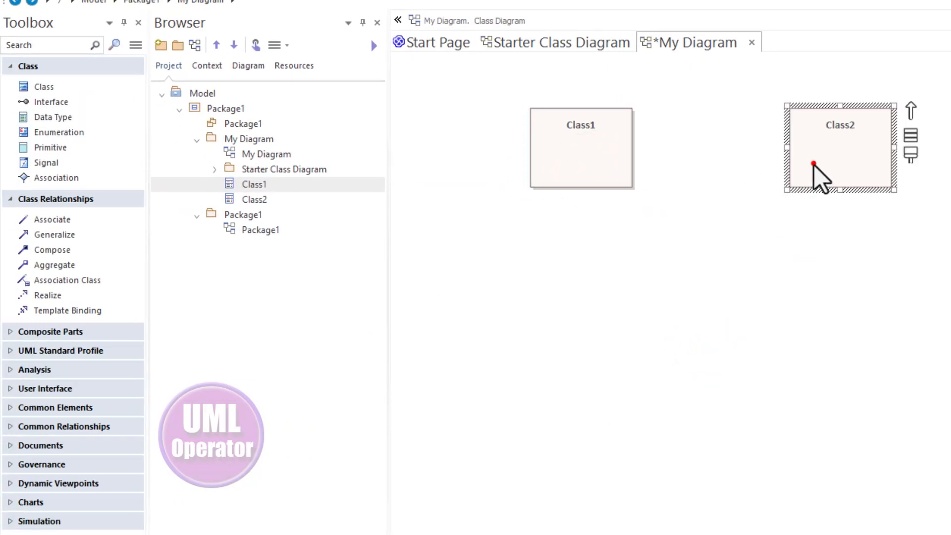
{"action": "left_click", "coordinate": [593, 158]}
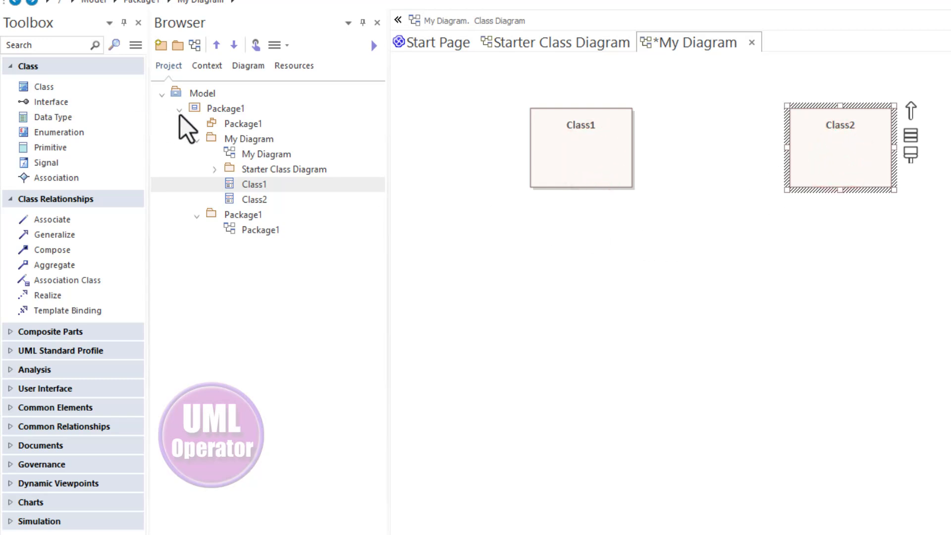
{"action": "left_click", "coordinate": [613, 215]}
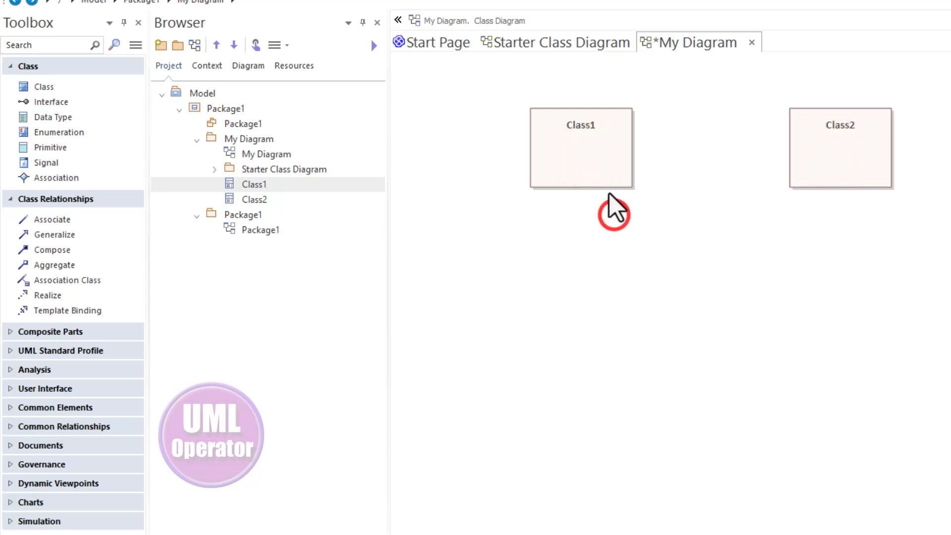
{"action": "left_click", "coordinate": [596, 167]}
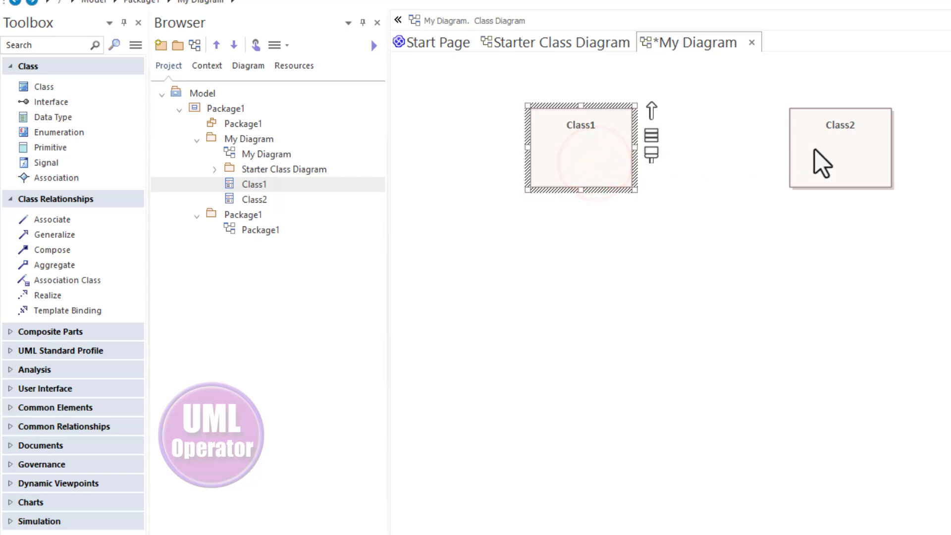
{"action": "left_click", "coordinate": [839, 149]}
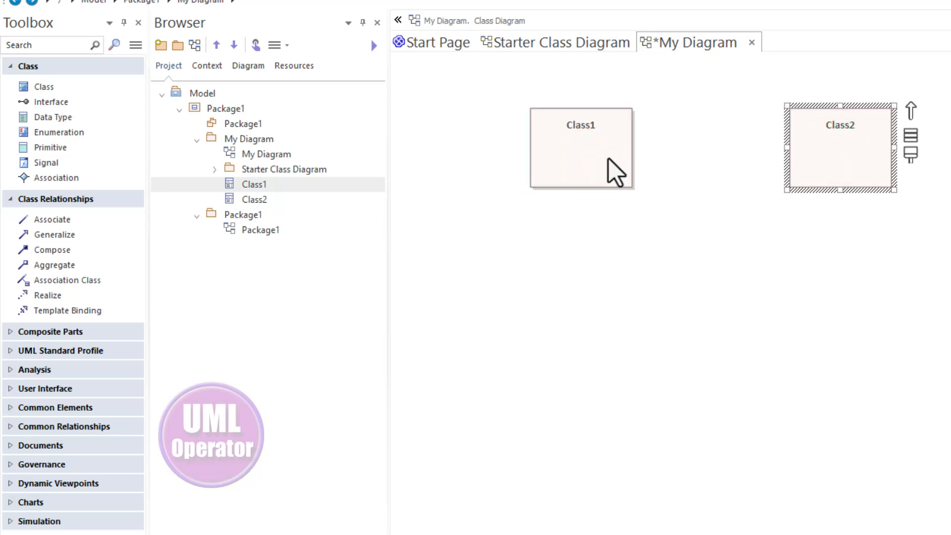
- Connect Class1 to Class2 with an Association using the quick linker
{"action": "left_click", "coordinate": [587, 151]}
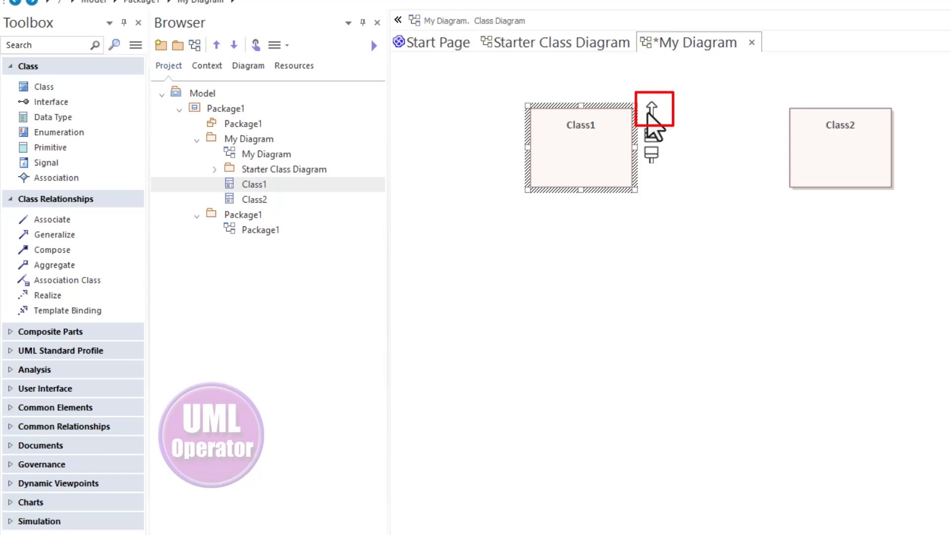
{"action": "left_click_drag", "start_coordinate": [649, 113], "coordinate": [841, 155]}
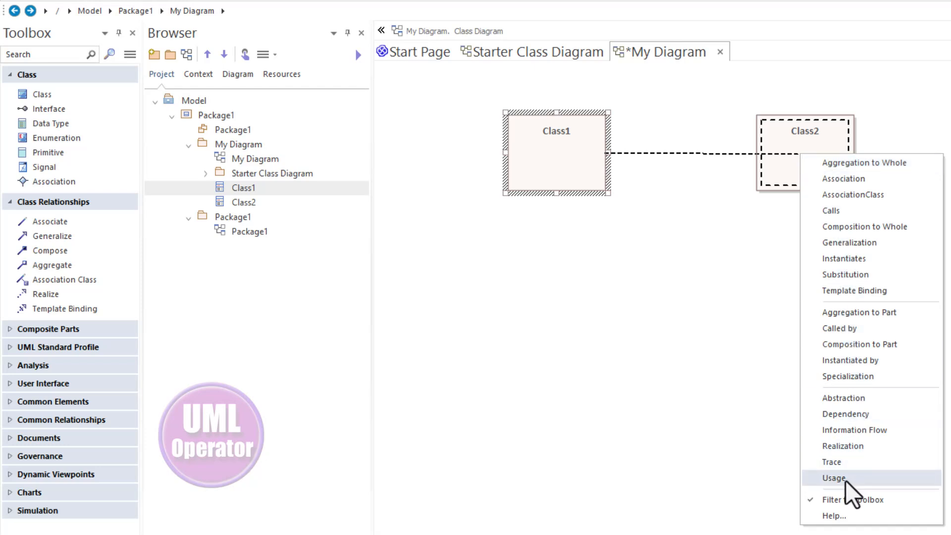
{"action": "left_click", "coordinate": [885, 181]}
{"action": "left_click", "coordinate": [735, 226]}
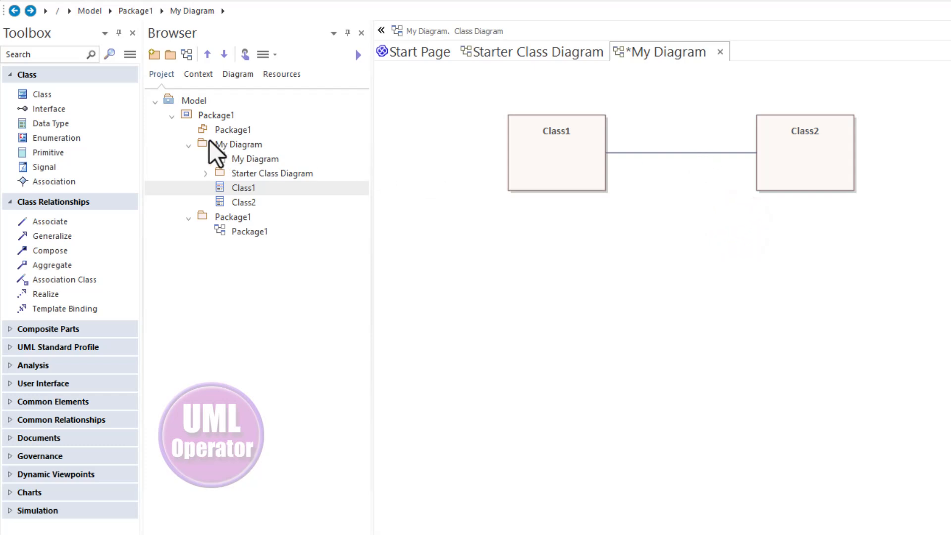
- Add another Class element to the diagram below Class2, keeping its default name
{"action": "left_click", "coordinate": [64, 93]}
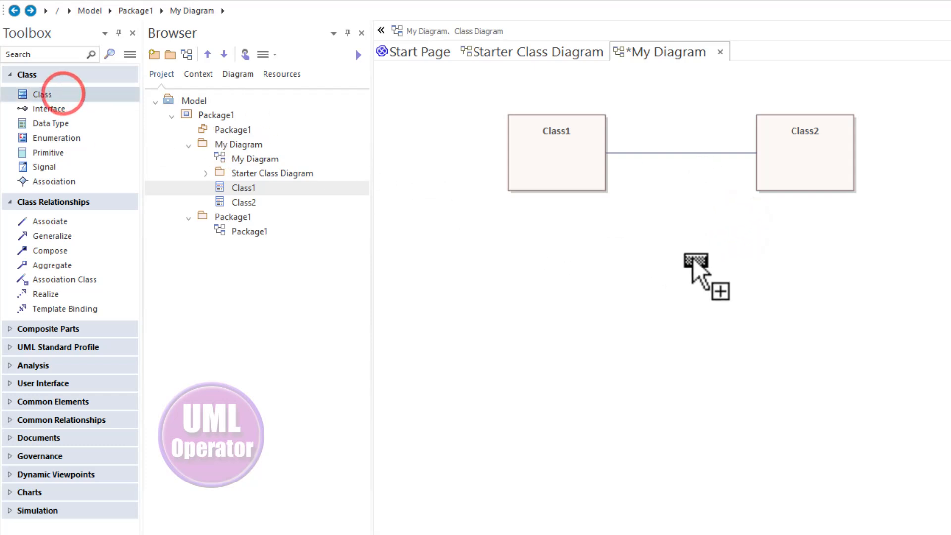
{"action": "left_click", "coordinate": [758, 282]}
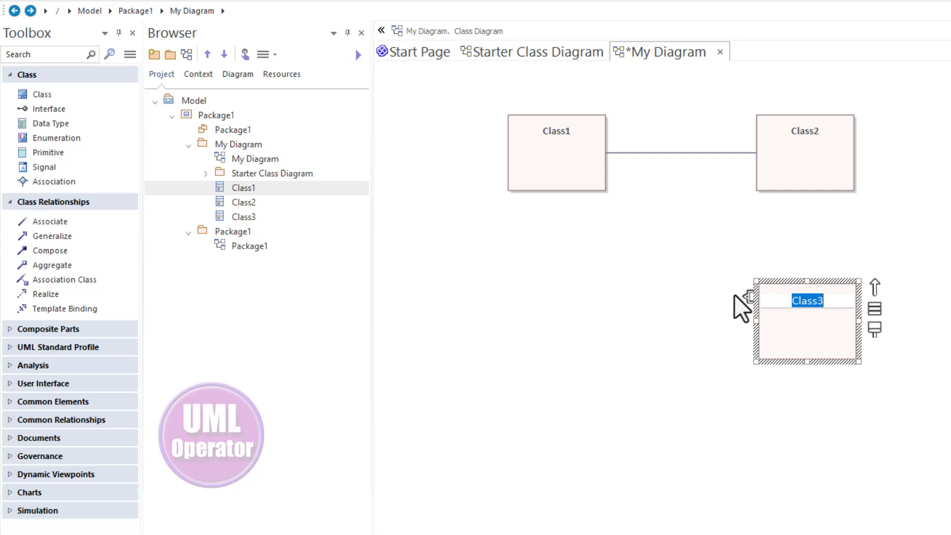
{"action": "left_click", "coordinate": [808, 397]}
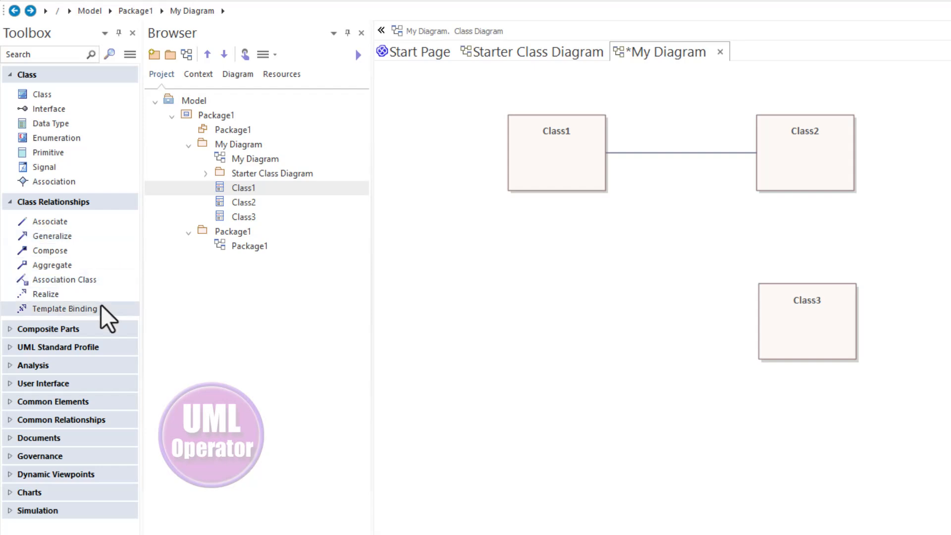
- Connect Class2 to Class3 with an Associate relationship from the Toolbox, using Class2 as source and Class3 as target
{"action": "left_click", "coordinate": [78, 222]}
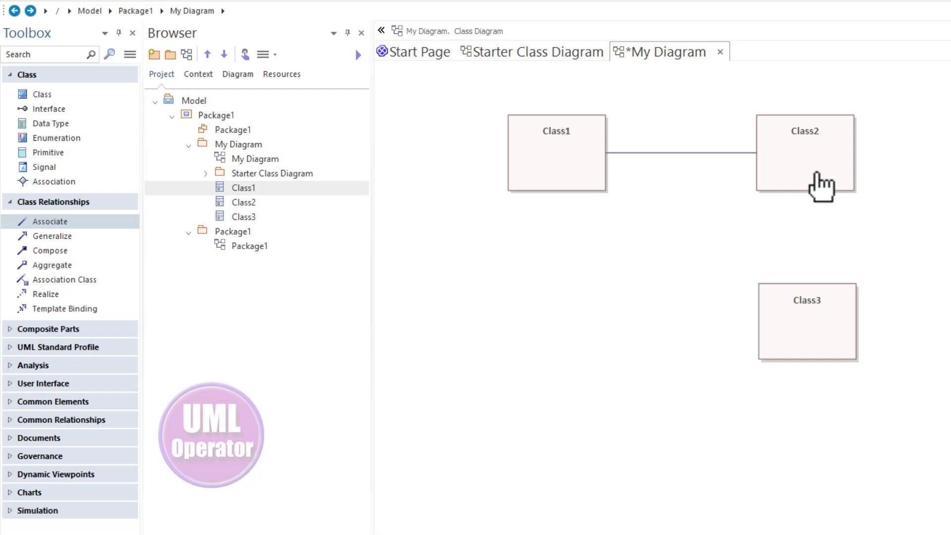
{"action": "left_click_drag", "start_coordinate": [815, 171], "coordinate": [806, 167]}
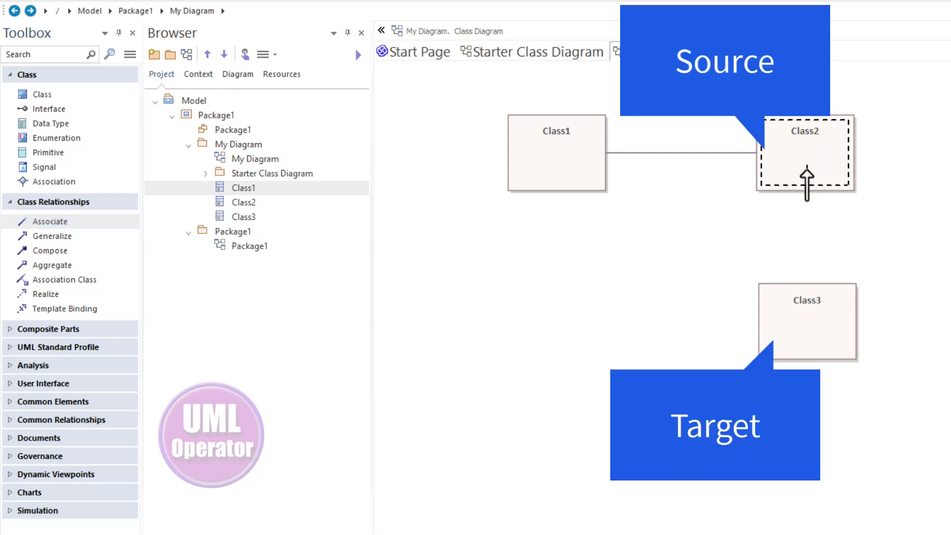
{"action": "left_click_drag", "start_coordinate": [808, 256], "coordinate": [799, 318]}
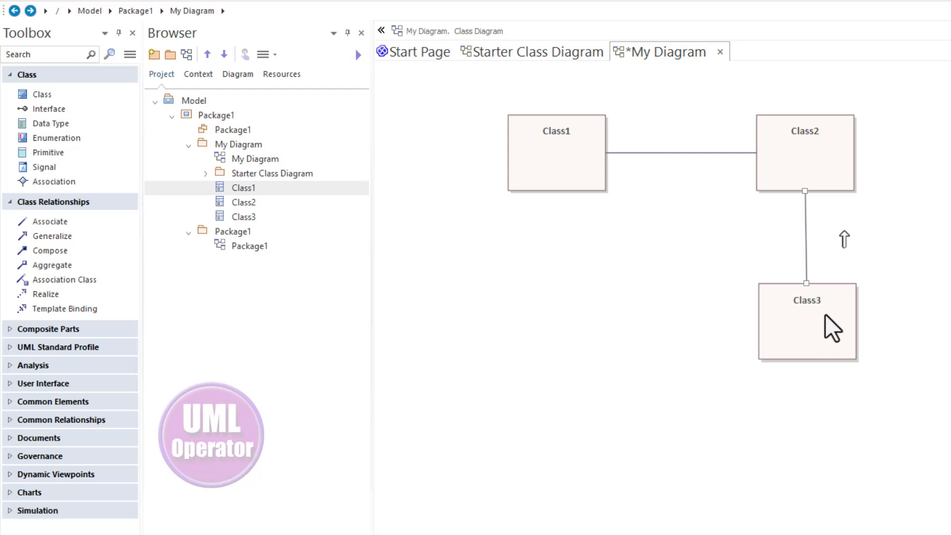
{"action": "left_click", "coordinate": [938, 291]}
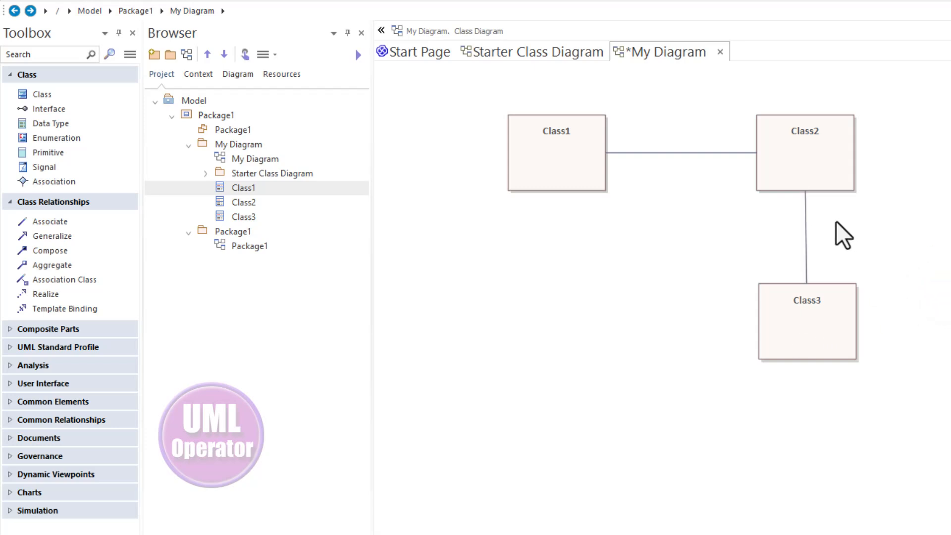
- Check the source and target of the association between Class2 and Class3, and set its direction to Source -> Destination
{"action": "double_click", "coordinate": [805, 235]}
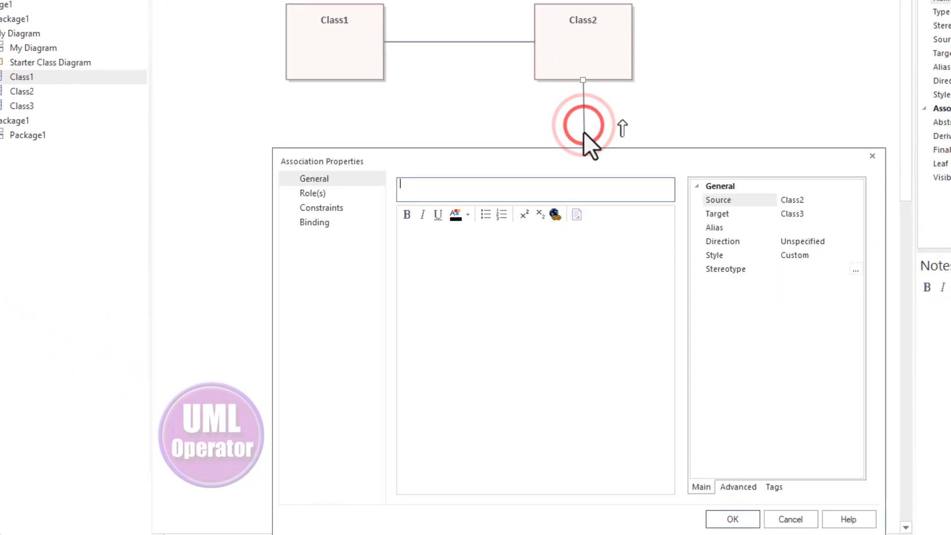
{"action": "left_click_drag", "start_coordinate": [586, 158], "coordinate": [249, 95]}
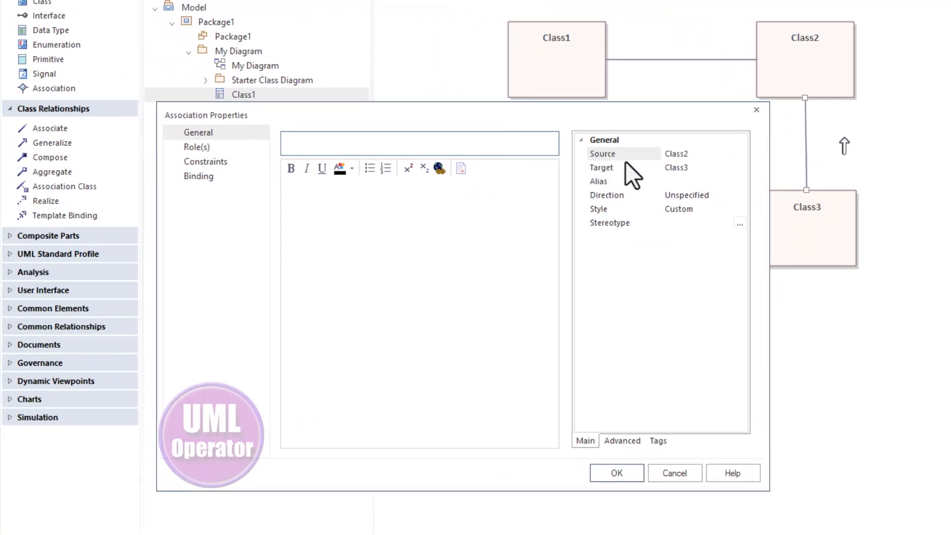
{"action": "left_click", "coordinate": [605, 154]}
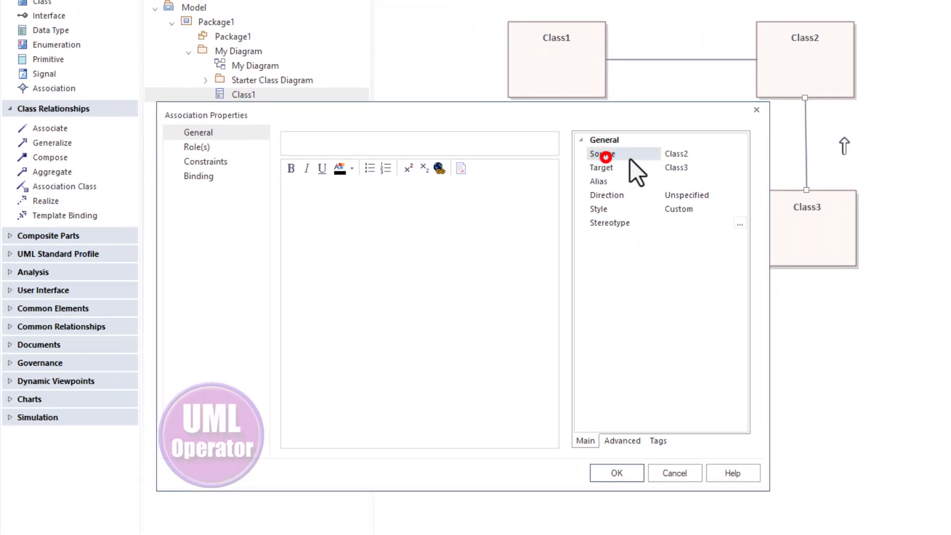
{"action": "left_click", "coordinate": [710, 159]}
{"action": "left_click", "coordinate": [698, 167]}
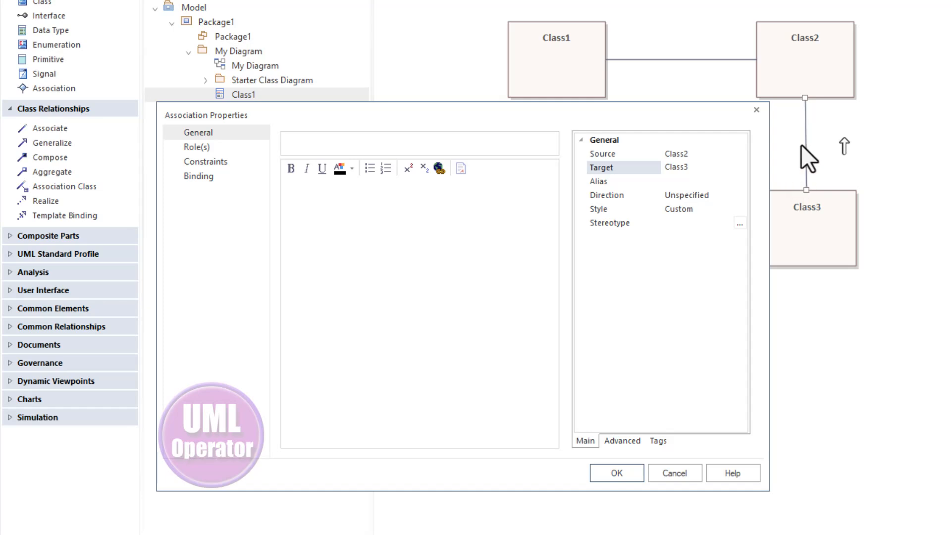
{"action": "left_click", "coordinate": [727, 196]}
{"action": "left_click", "coordinate": [739, 199]}
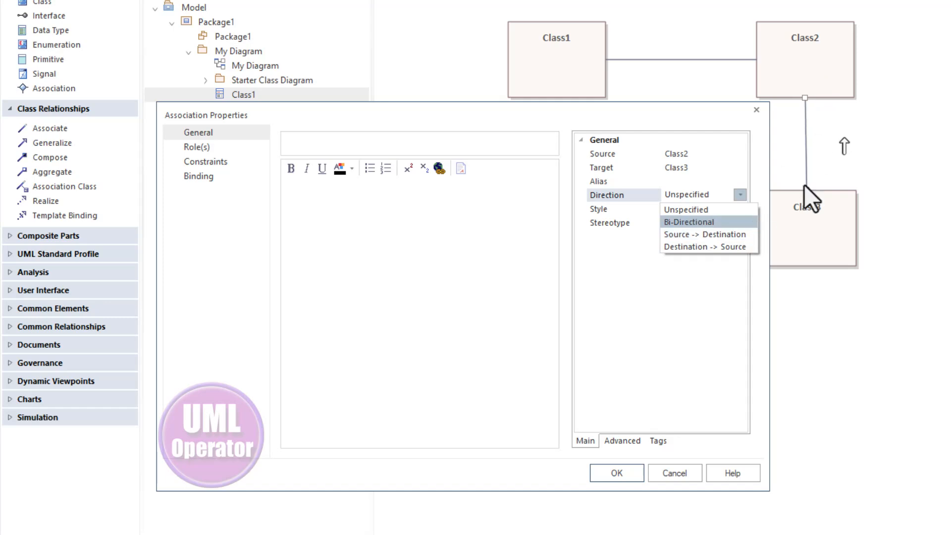
{"action": "left_click", "coordinate": [738, 234]}
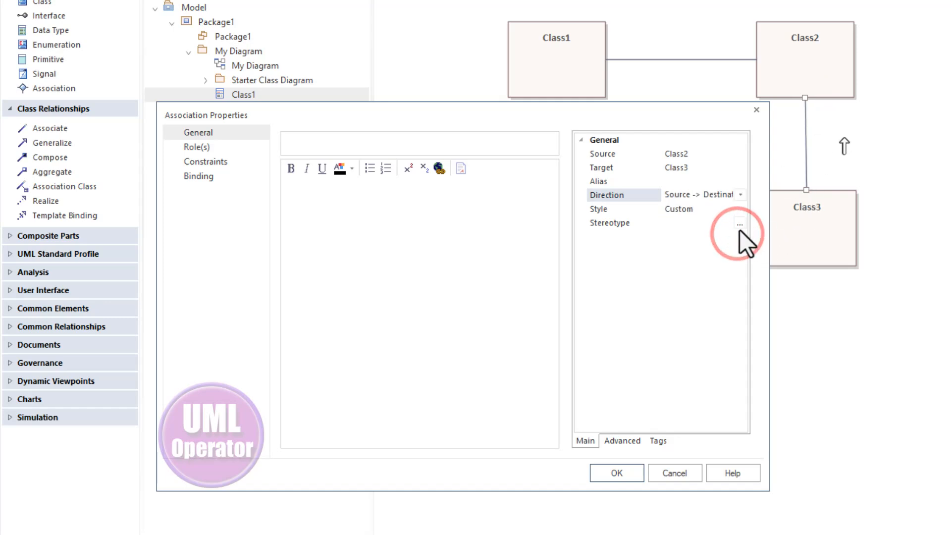
{"action": "left_click", "coordinate": [615, 472]}
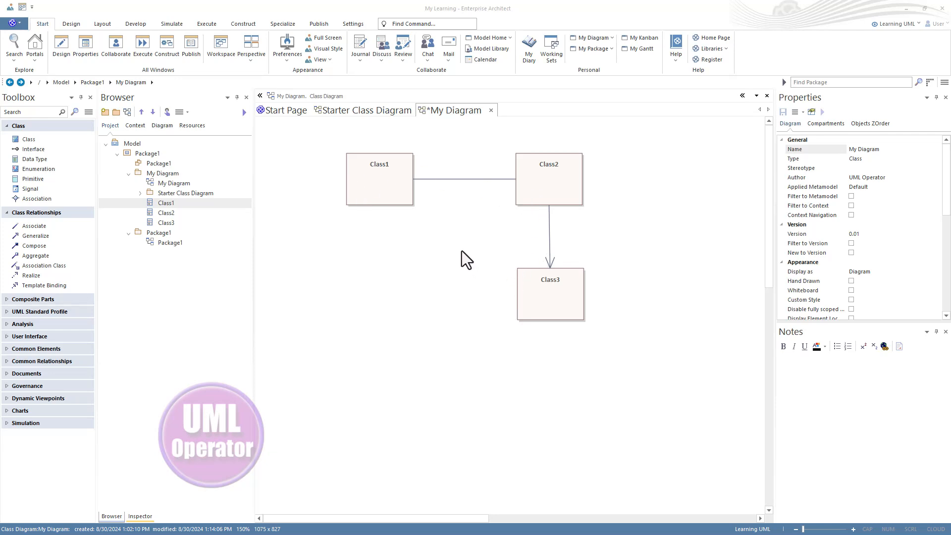
- Create a UML Behavioral Sequence diagram under Class1 in the Browser, keeping the default name Class1
{"action": "left_click", "coordinate": [165, 204]}
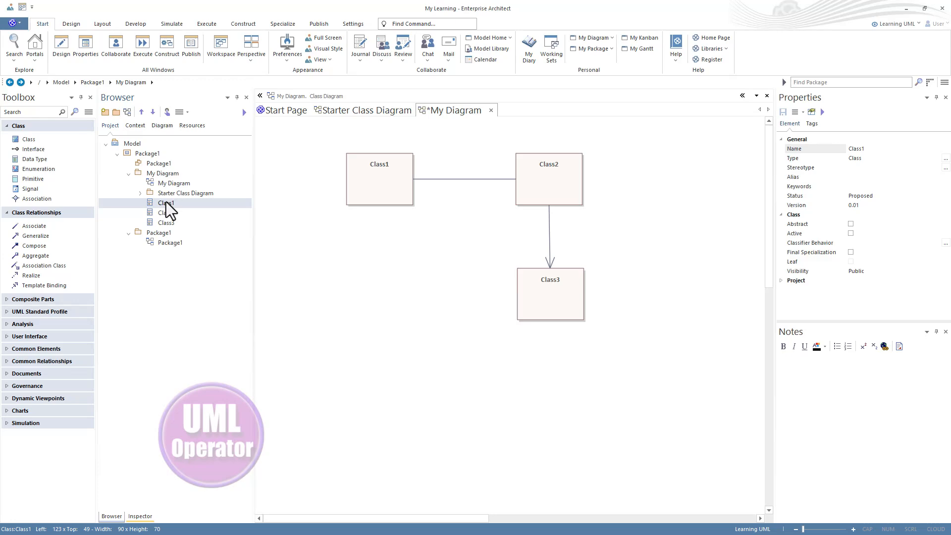
{"action": "left_click", "coordinate": [171, 211]}
{"action": "left_click", "coordinate": [172, 204]}
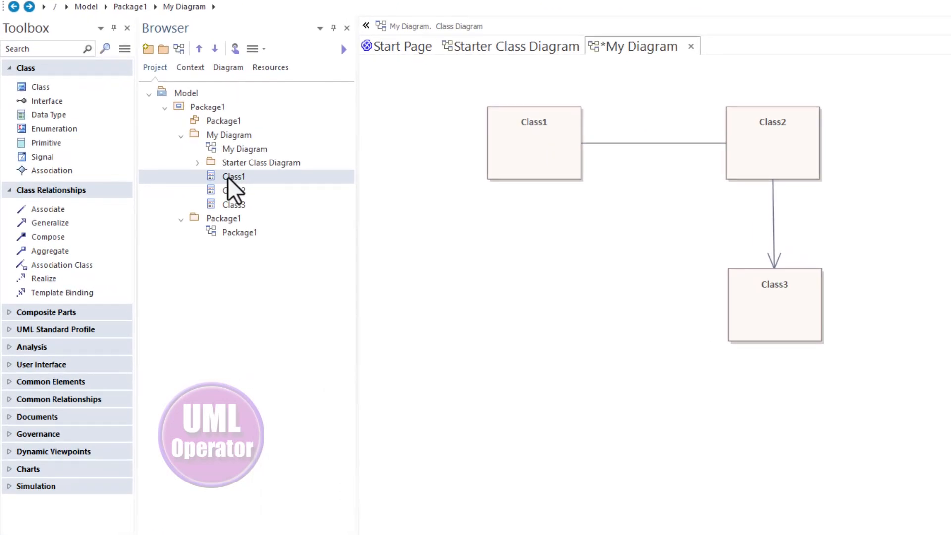
{"action": "left_click", "coordinate": [178, 48]}
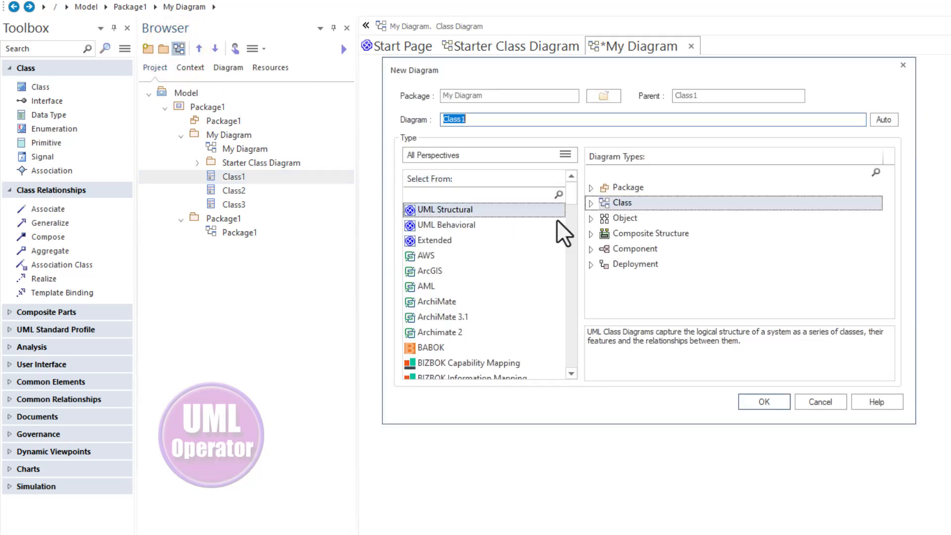
{"action": "left_click", "coordinate": [473, 225]}
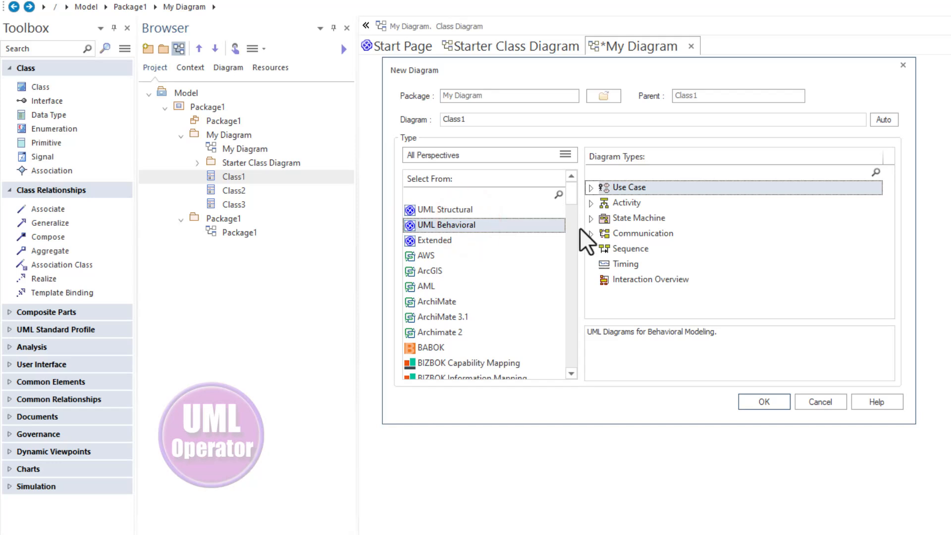
{"action": "left_click", "coordinate": [641, 249]}
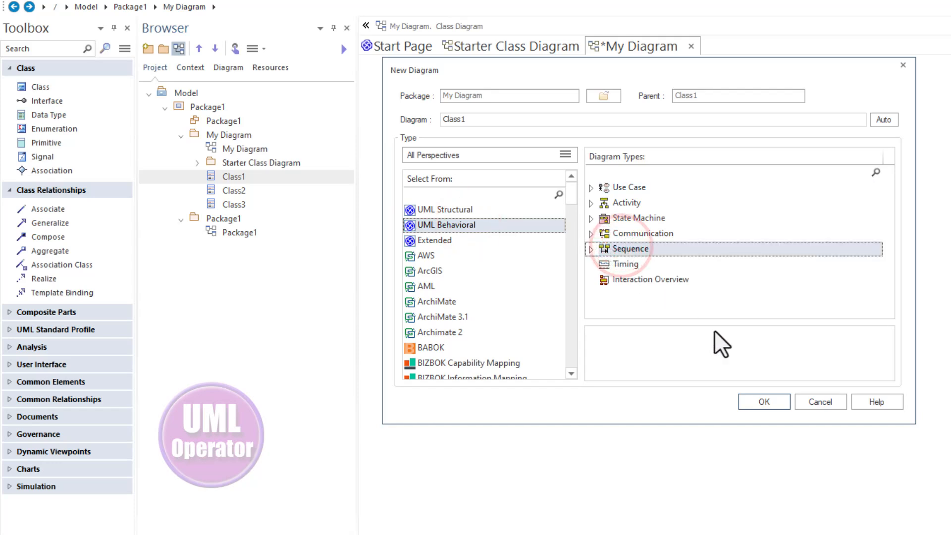
{"action": "left_click", "coordinate": [763, 402]}
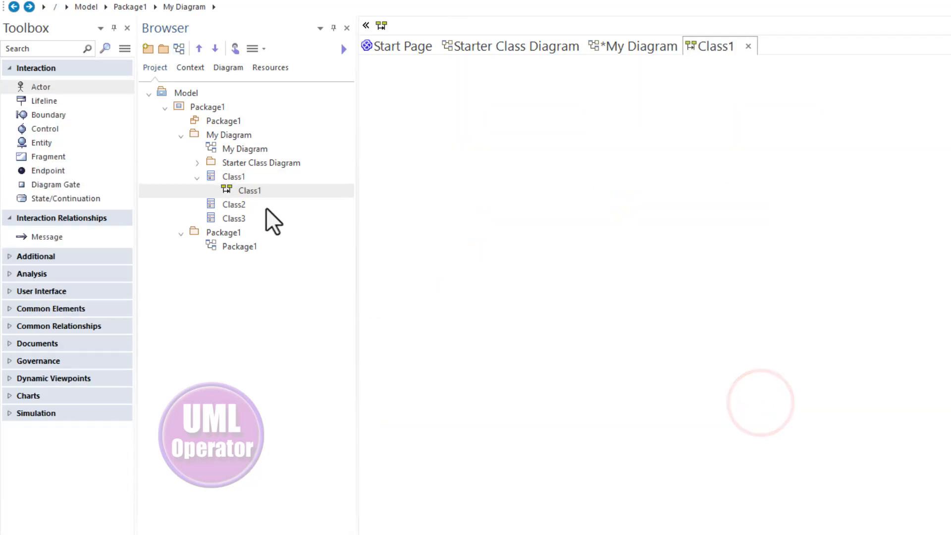
{"action": "left_click", "coordinate": [249, 190]}
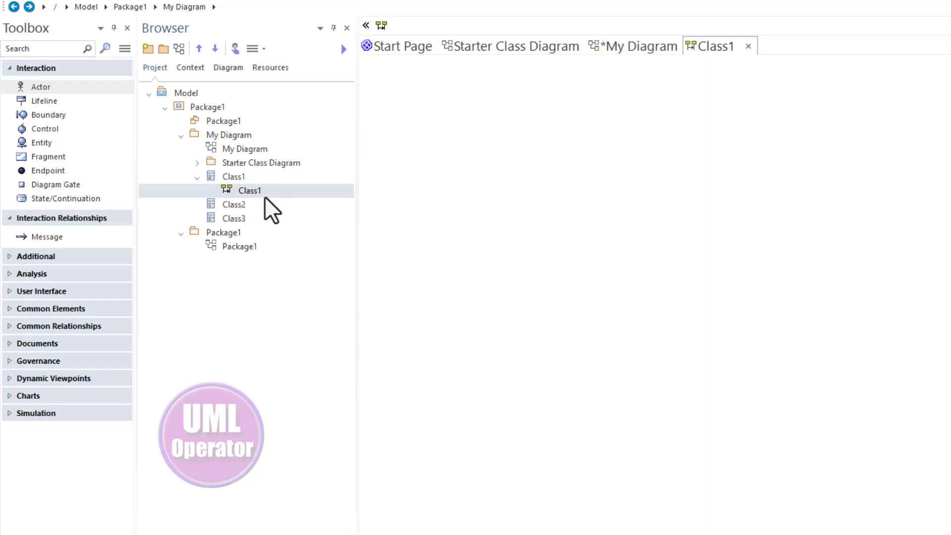
{"action": "left_click", "coordinate": [471, 228]}
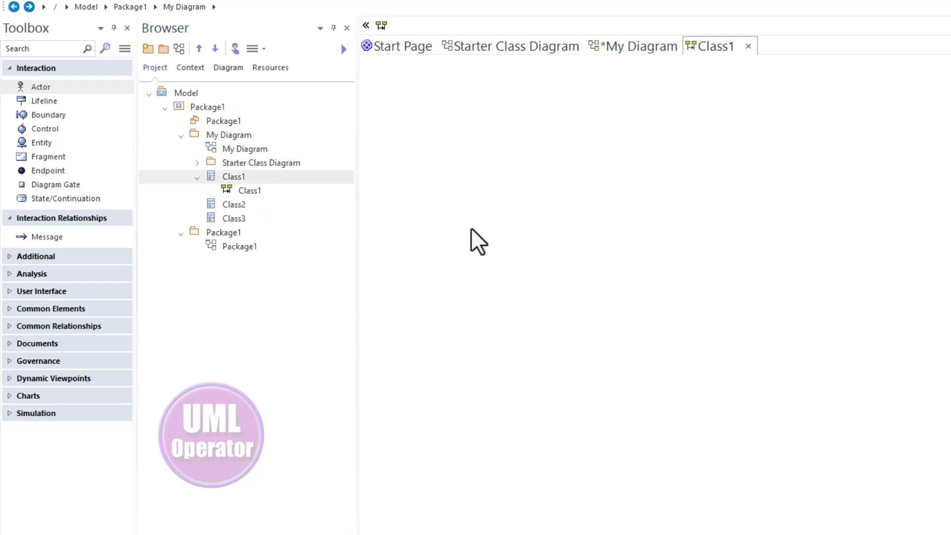
{"action": "left_click", "coordinate": [238, 191]}
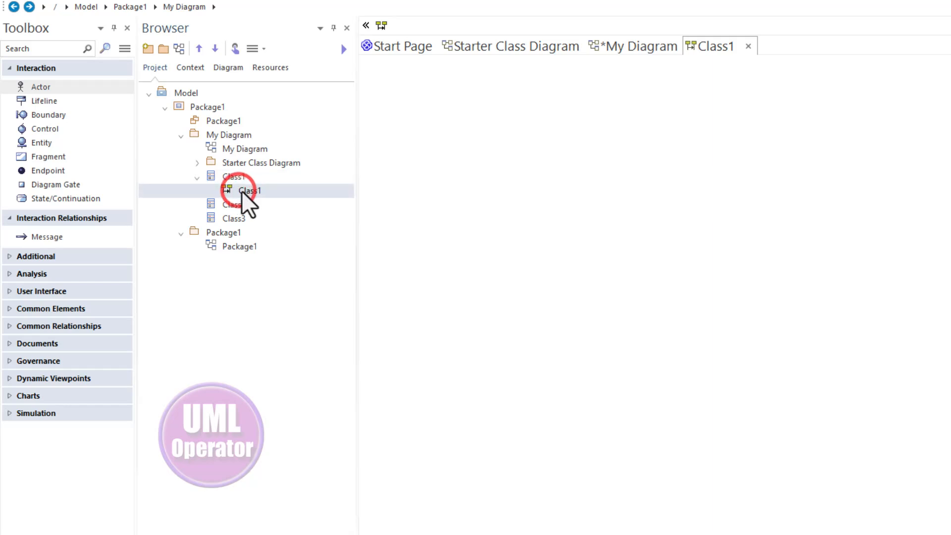
{"action": "left_click", "coordinate": [714, 48]}
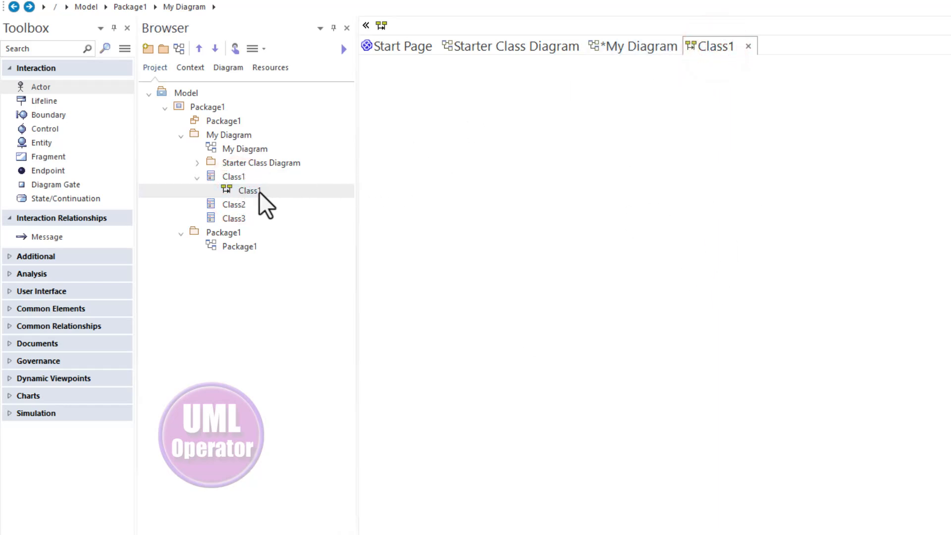
- Place the Class1 element from the Browser onto the sequence diagram as a Lifeline and shift it slightly to the left
{"action": "left_click_drag", "start_coordinate": [231, 175], "coordinate": [447, 90]}
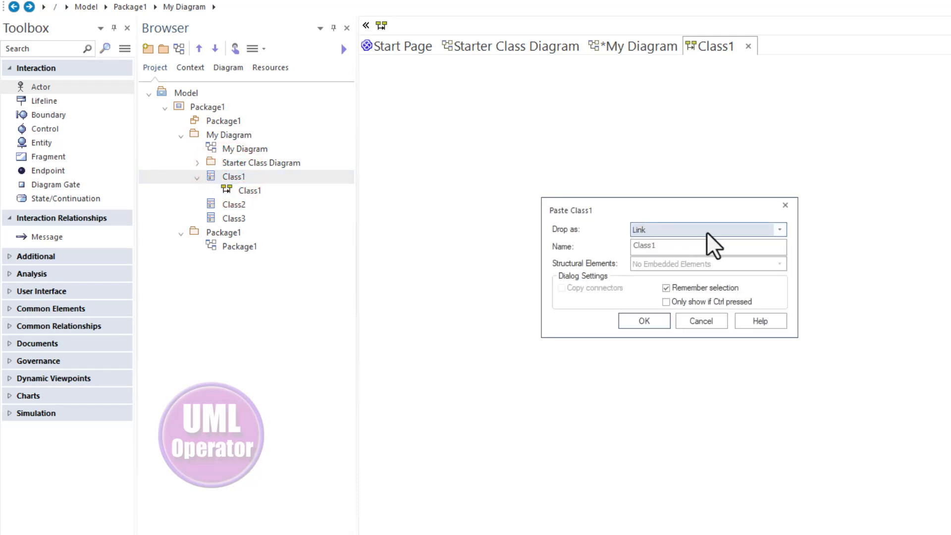
{"action": "left_click", "coordinate": [780, 229]}
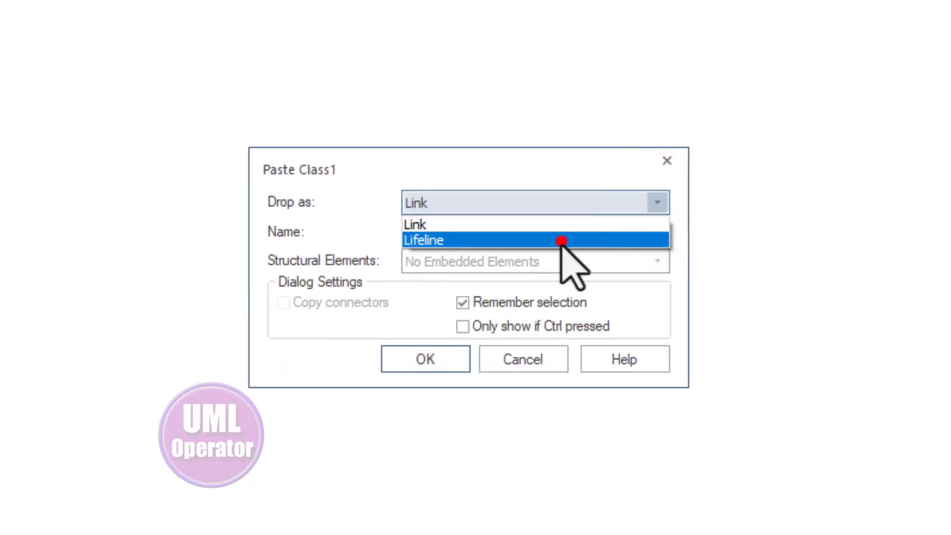
{"action": "left_click", "coordinate": [561, 241]}
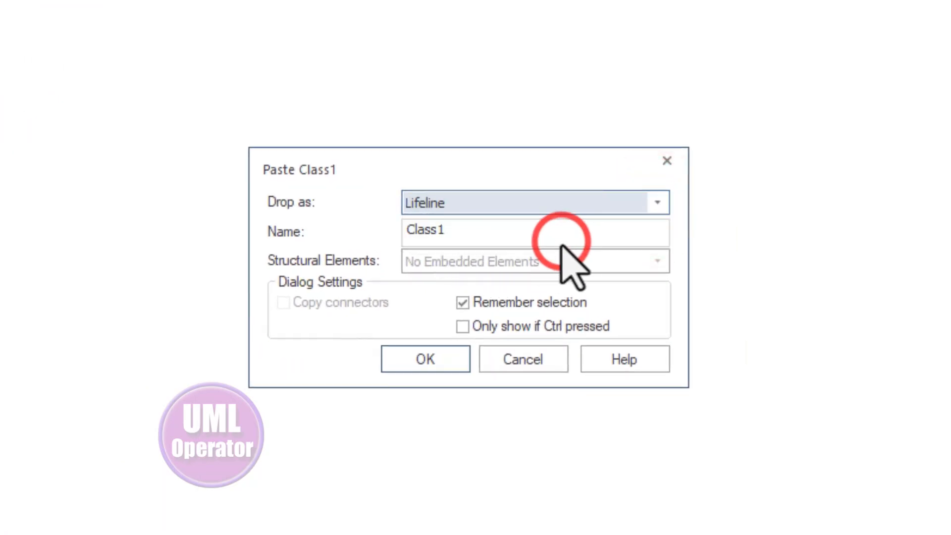
{"action": "left_click", "coordinate": [426, 366]}
{"action": "left_click", "coordinate": [444, 186]}
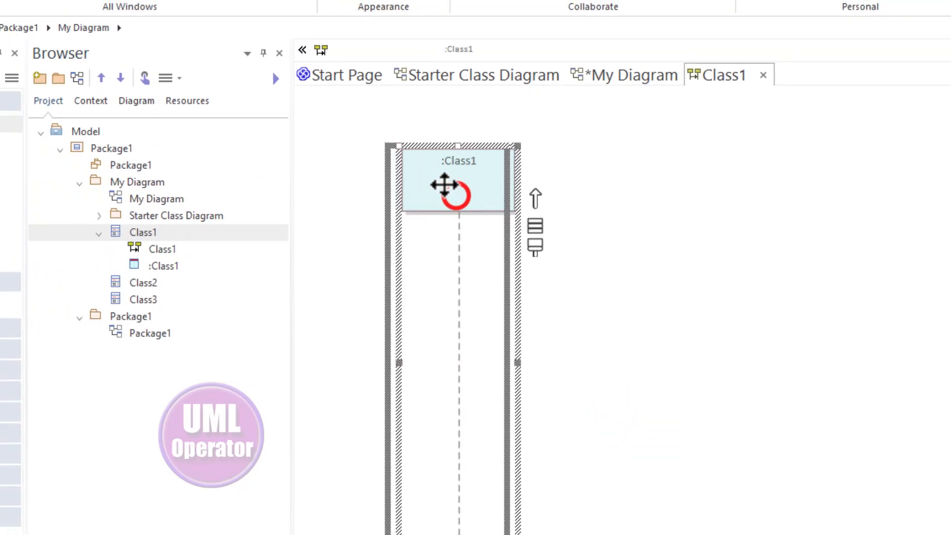
{"action": "left_click_drag", "start_coordinate": [444, 186], "coordinate": [422, 187]}
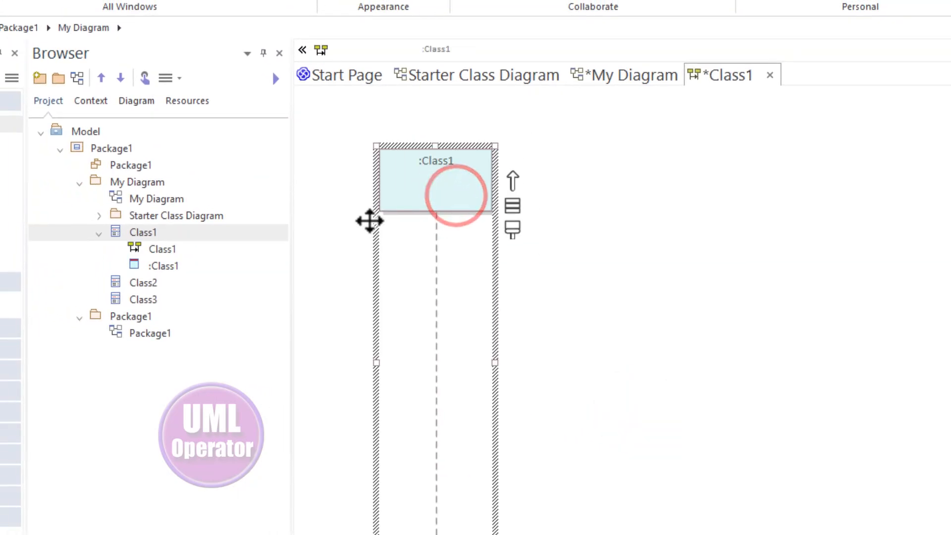
{"action": "left_click", "coordinate": [155, 267]}
{"action": "left_click", "coordinate": [161, 249]}
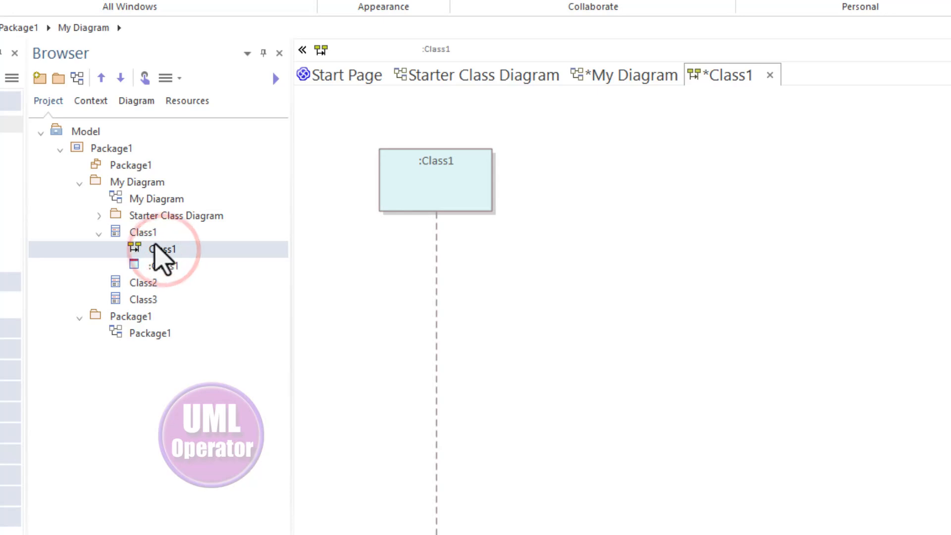
{"action": "left_click", "coordinate": [142, 233]}
{"action": "left_click", "coordinate": [150, 250]}
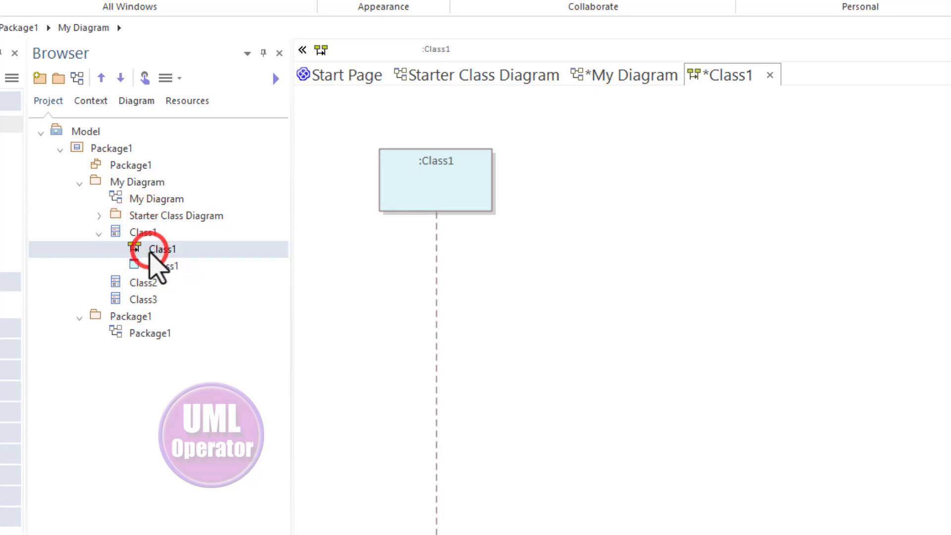
- Place Class2 from the Browser onto the sequence diagram as a Lifeline, to the right of the :Class1 lifeline
{"action": "left_click_drag", "start_coordinate": [143, 284], "coordinate": [607, 157]}
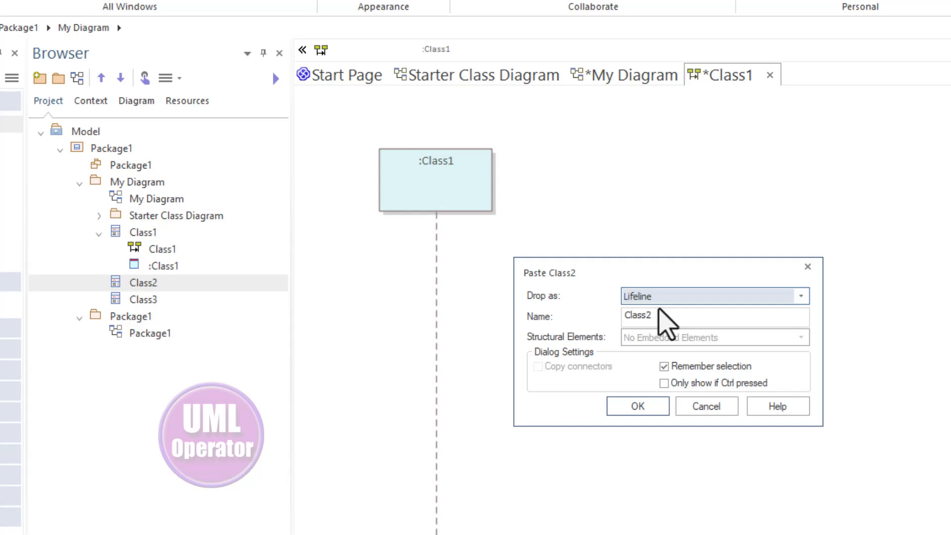
{"action": "left_click", "coordinate": [646, 404]}
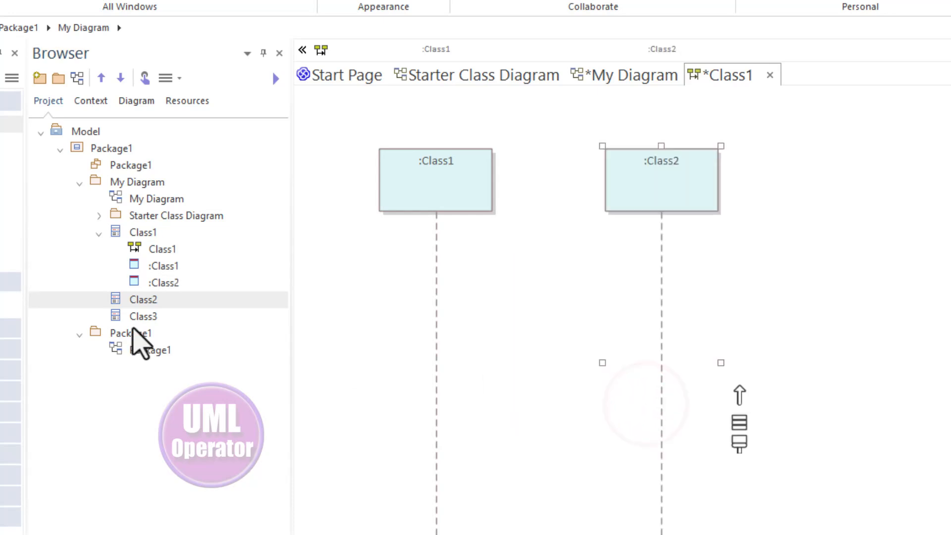
{"action": "left_click", "coordinate": [163, 283]}
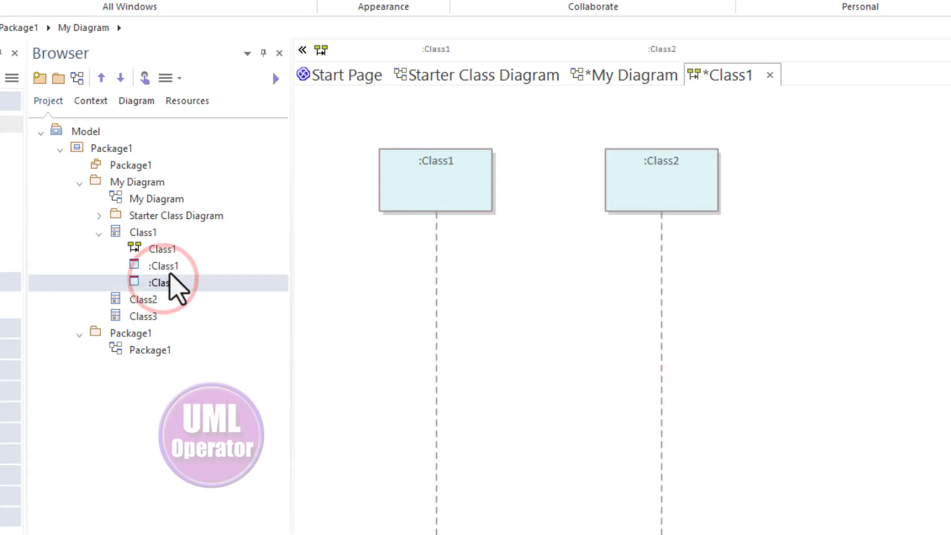
- Draw a message from the :Class1 lifeline to :Class2 and another from :Class2 back to :Class1 below it
{"action": "left_click", "coordinate": [435, 244]}
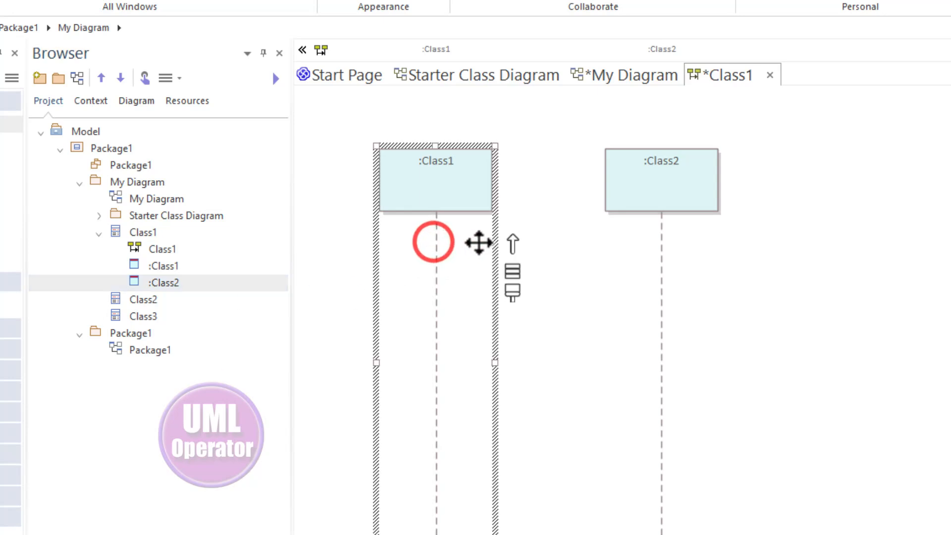
{"action": "left_click_drag", "start_coordinate": [513, 243], "coordinate": [664, 248]}
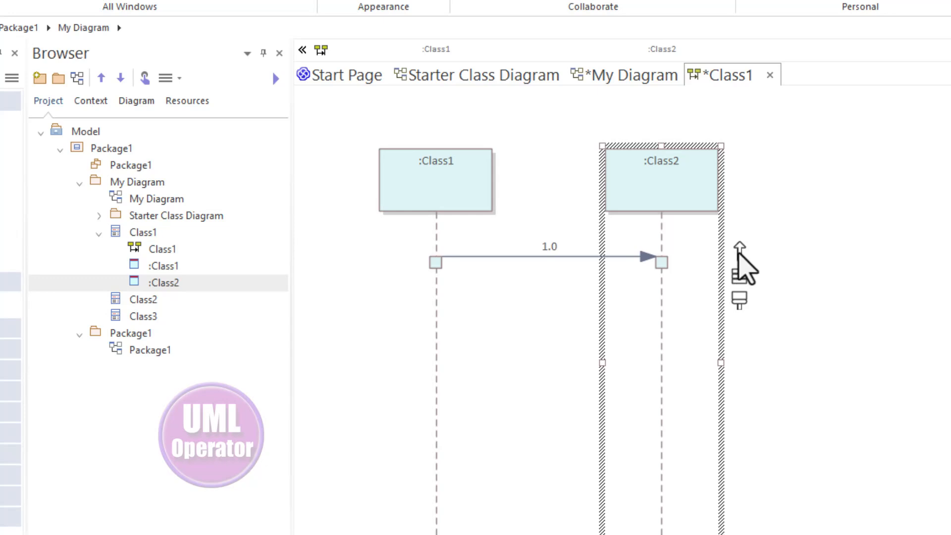
{"action": "left_click_drag", "start_coordinate": [739, 252], "coordinate": [438, 298]}
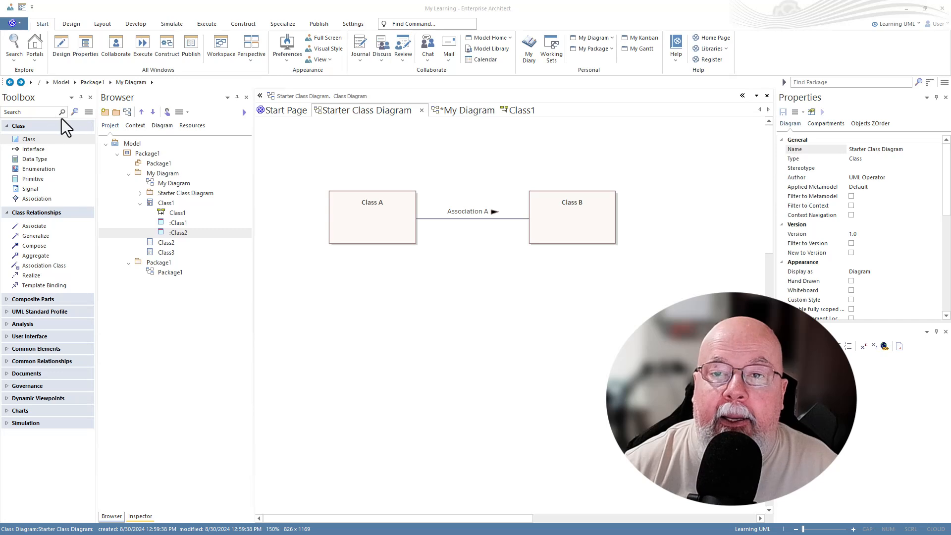
- Examine the UML Structural, UML Behavioral and Extended diagram types offered for a new diagram under the Learning UML perspective, without creating one
{"action": "left_click", "coordinate": [129, 109]}
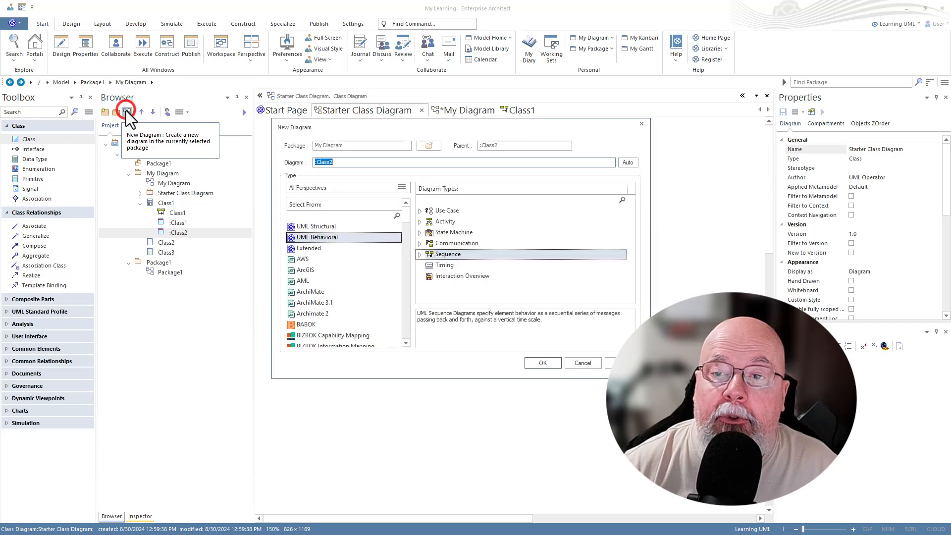
{"action": "left_click", "coordinate": [402, 189]}
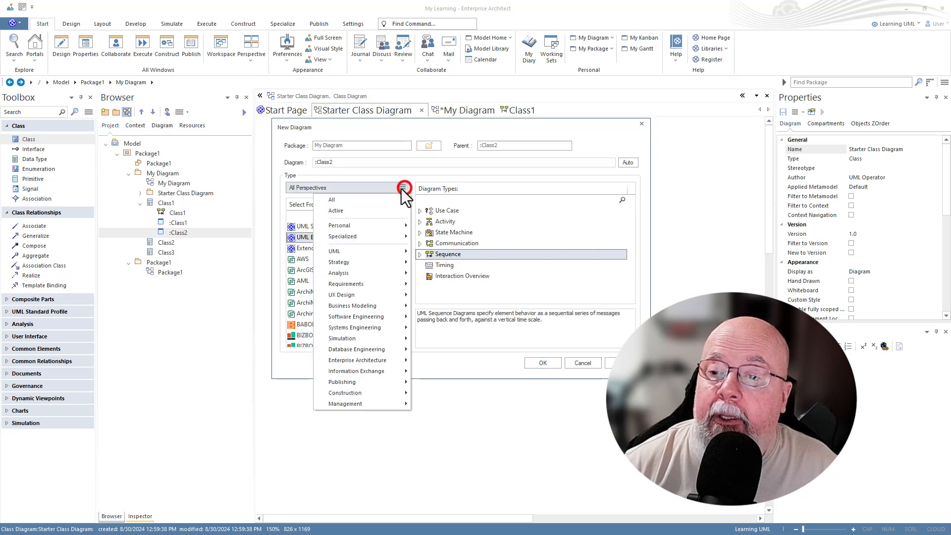
{"action": "left_click", "coordinate": [367, 226]}
{"action": "left_click", "coordinate": [441, 270]}
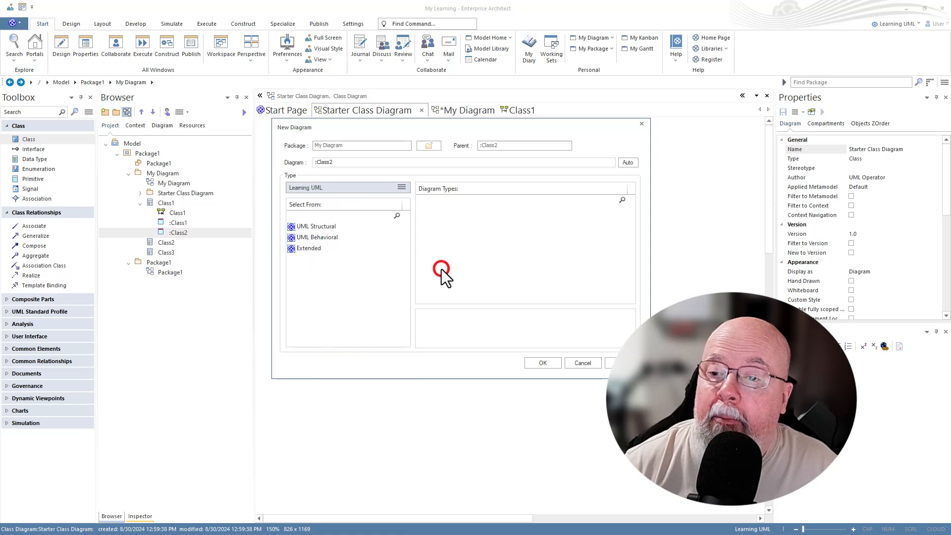
{"action": "left_click", "coordinate": [309, 228]}
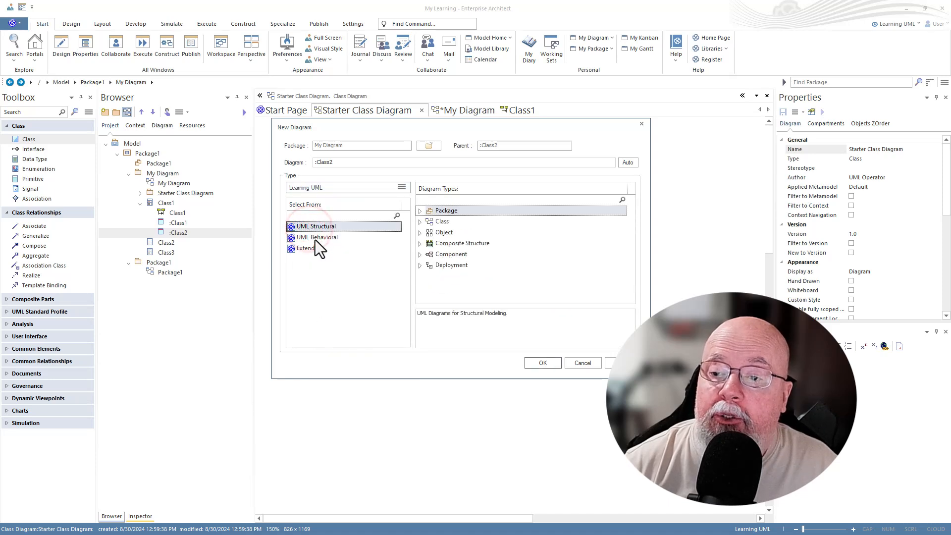
{"action": "left_click", "coordinate": [315, 239]}
{"action": "left_click", "coordinate": [311, 248]}
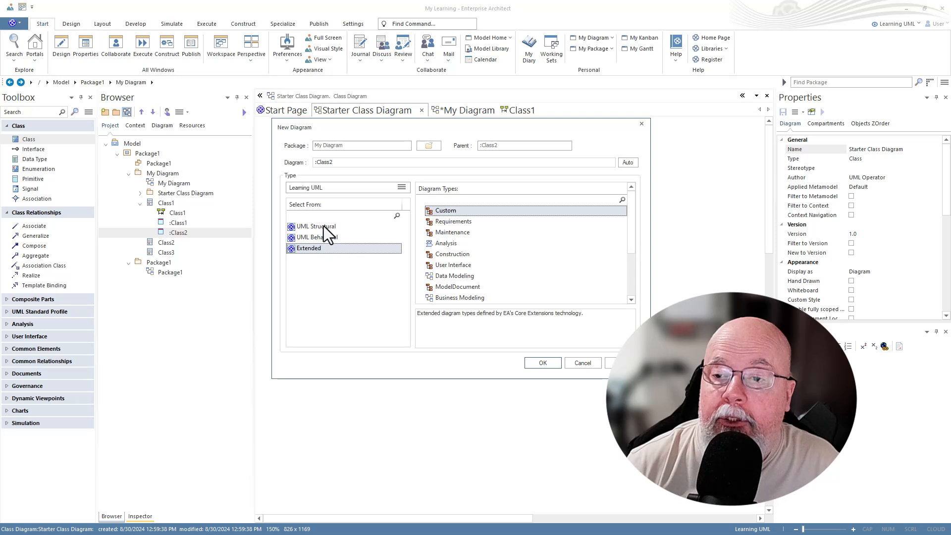
{"action": "left_click", "coordinate": [323, 226]}
{"action": "left_click", "coordinate": [325, 236]}
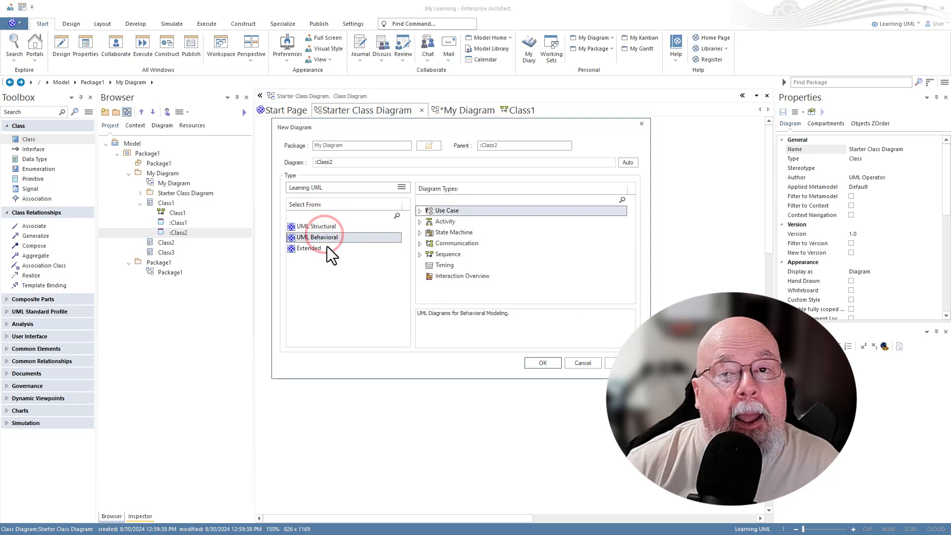
{"action": "left_click", "coordinate": [579, 363]}
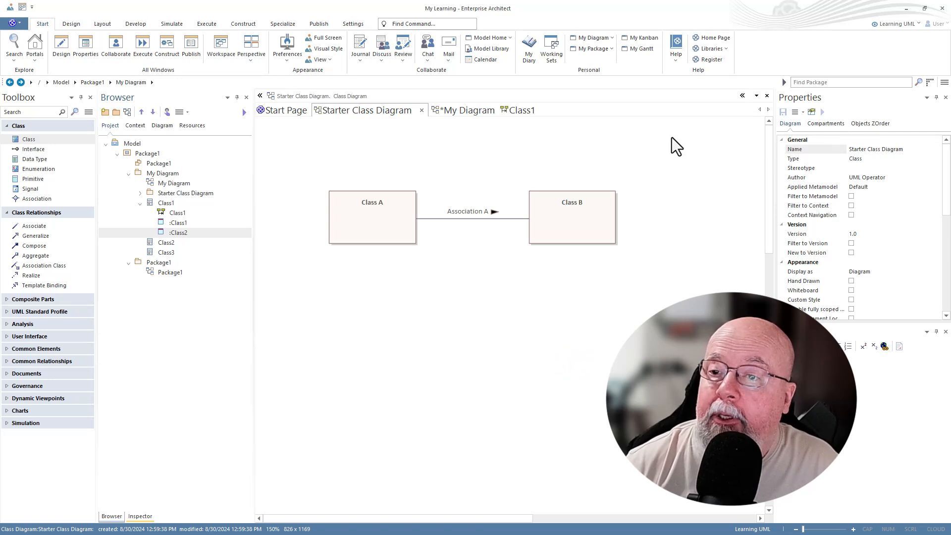
- Review the properties of the Starter Class Diagram, Class A and the Association A connector, including the connector's source and target details
{"action": "left_click", "coordinate": [361, 153]}
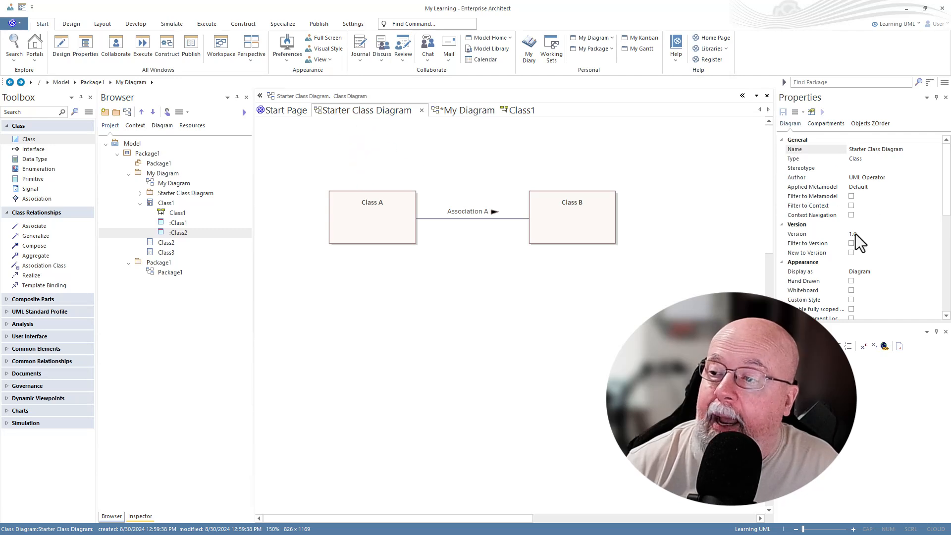
{"action": "left_click", "coordinate": [385, 228]}
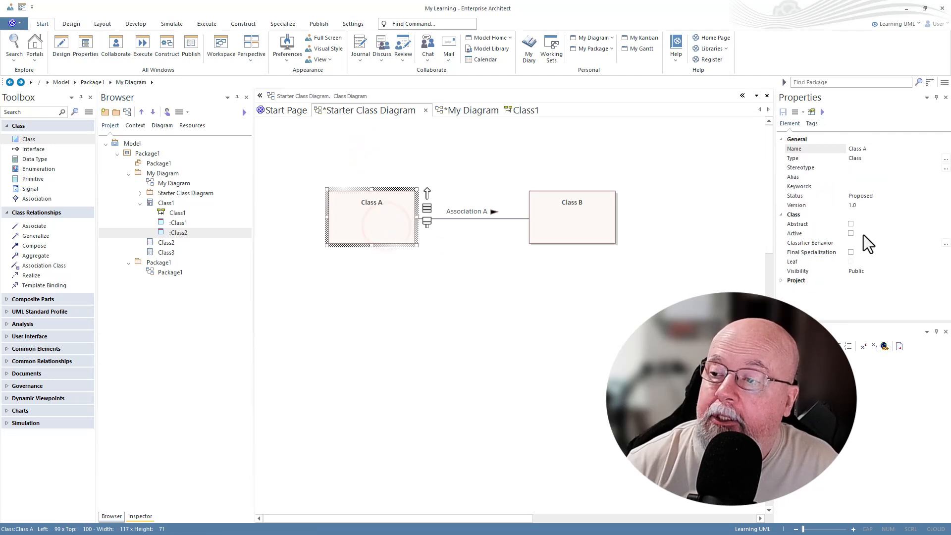
{"action": "left_click", "coordinate": [517, 218]}
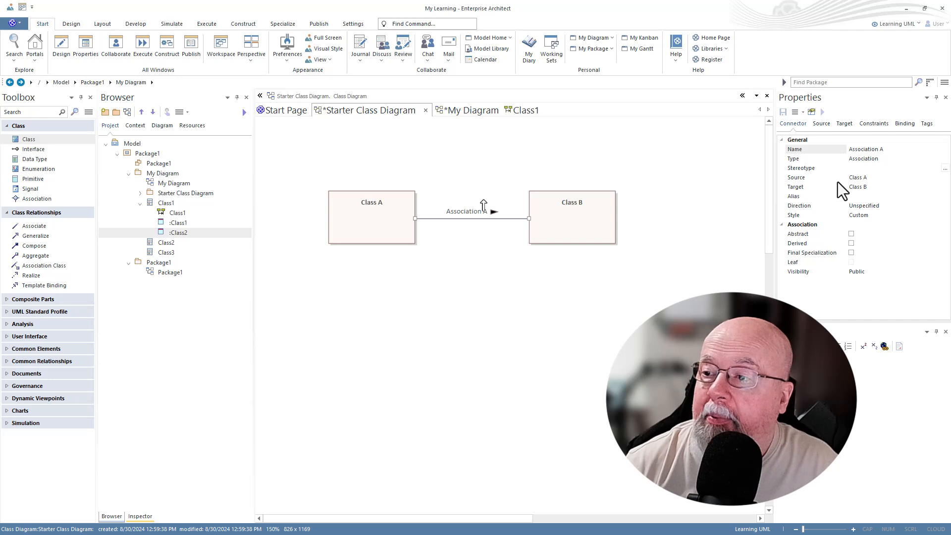
{"action": "left_click", "coordinate": [820, 125]}
{"action": "left_click", "coordinate": [844, 123]}
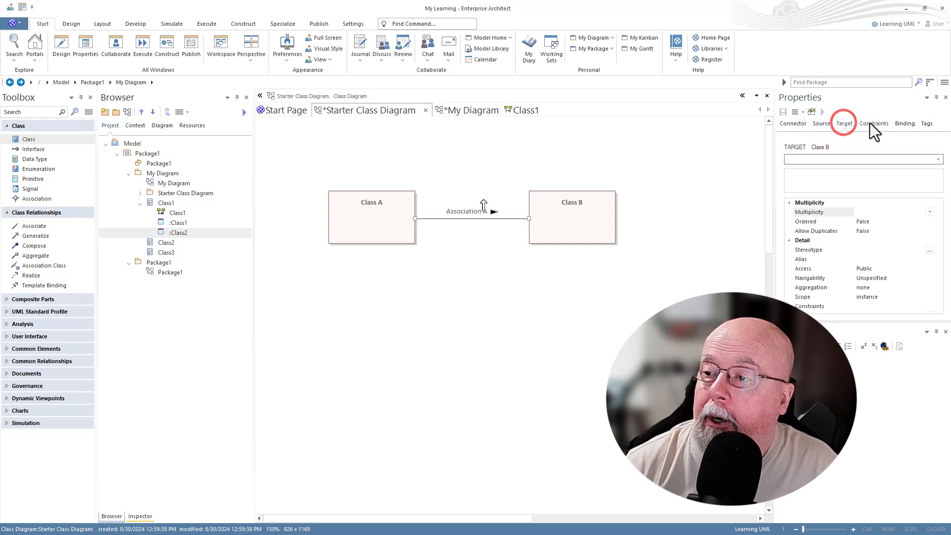
{"action": "left_click", "coordinate": [495, 274]}
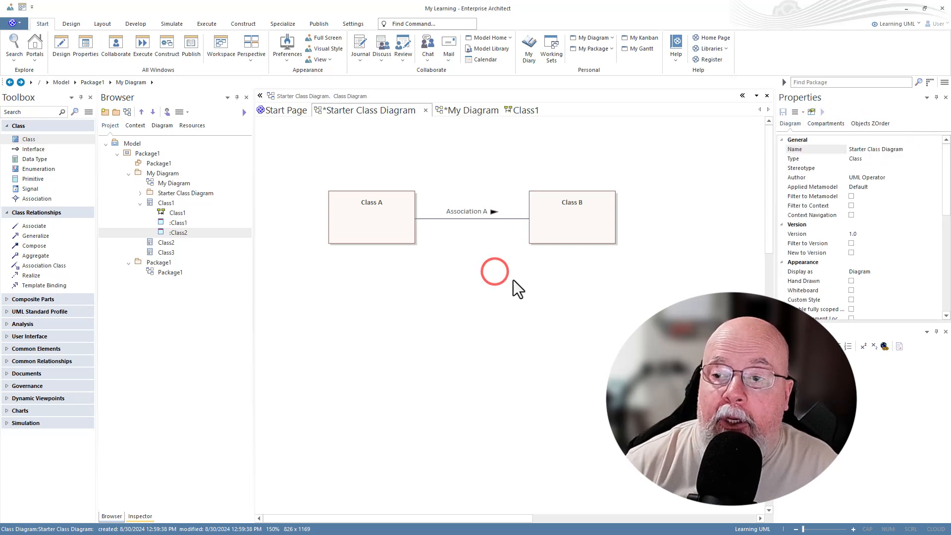